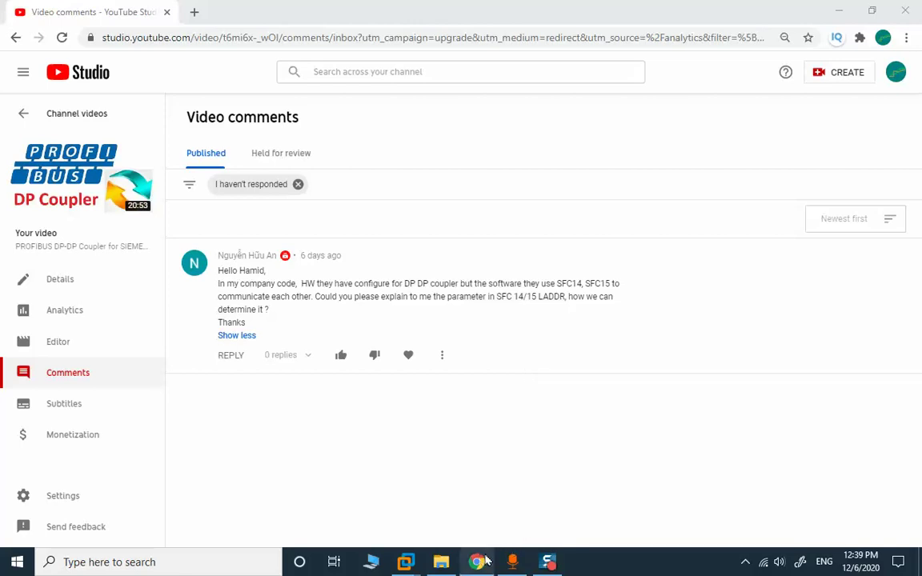
Maximize SIMATIC Manager and insert an MPI network into the DP_DP_COUPLER2 project.
mouse_move(406, 560)
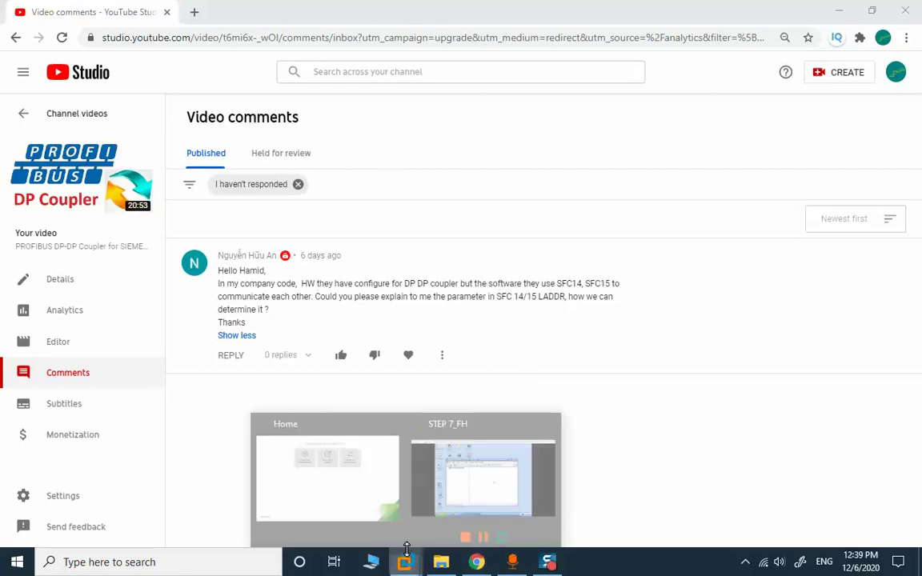
left_click(490, 473)
left_click(653, 170)
right_click(346, 168)
left_click(375, 29)
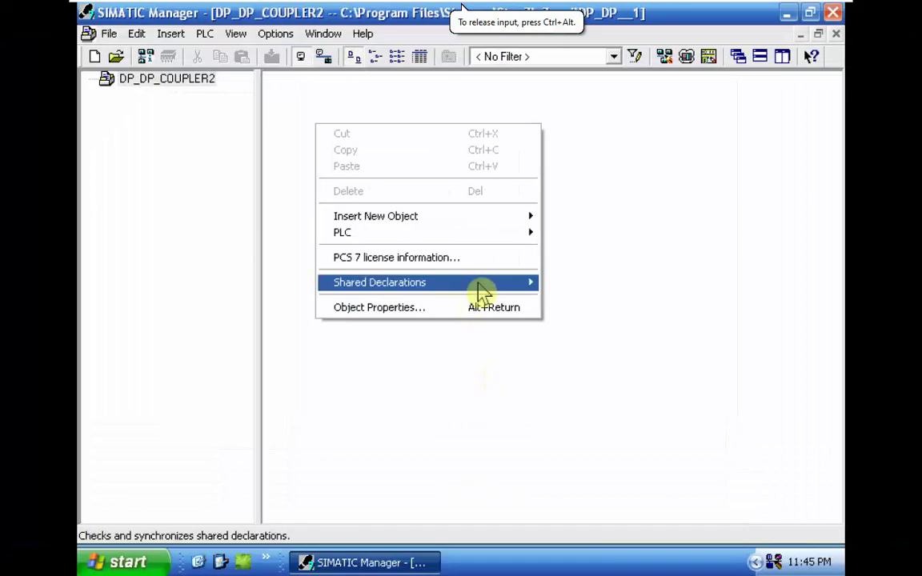
mouse_move(519, 232)
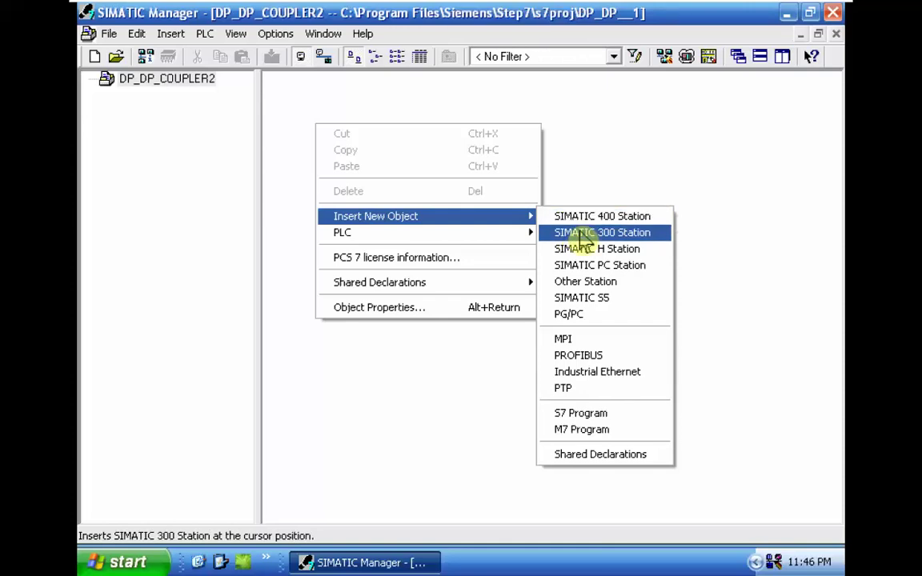
left_click(588, 341)
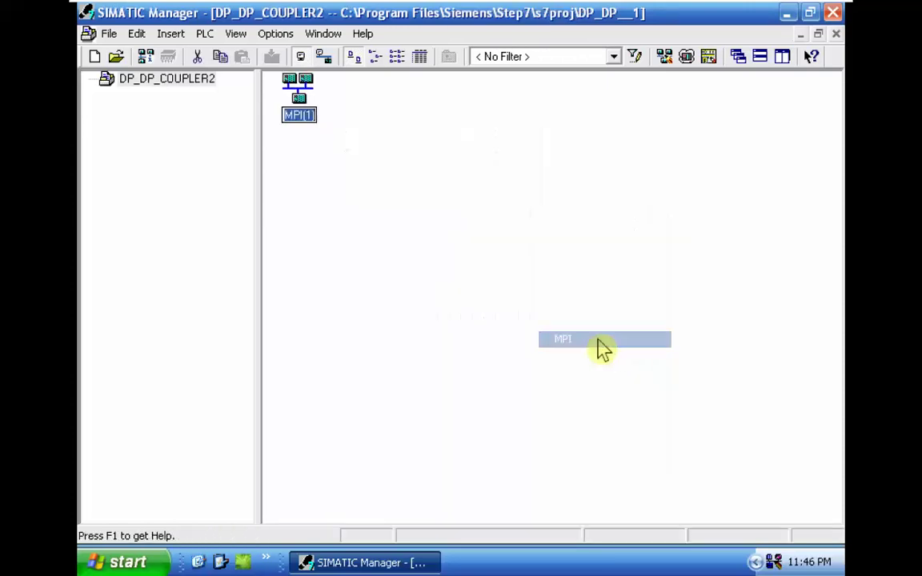
Insert a new SIMATIC 300 station and name it LEFT.
right_click(346, 122)
mouse_move(556, 222)
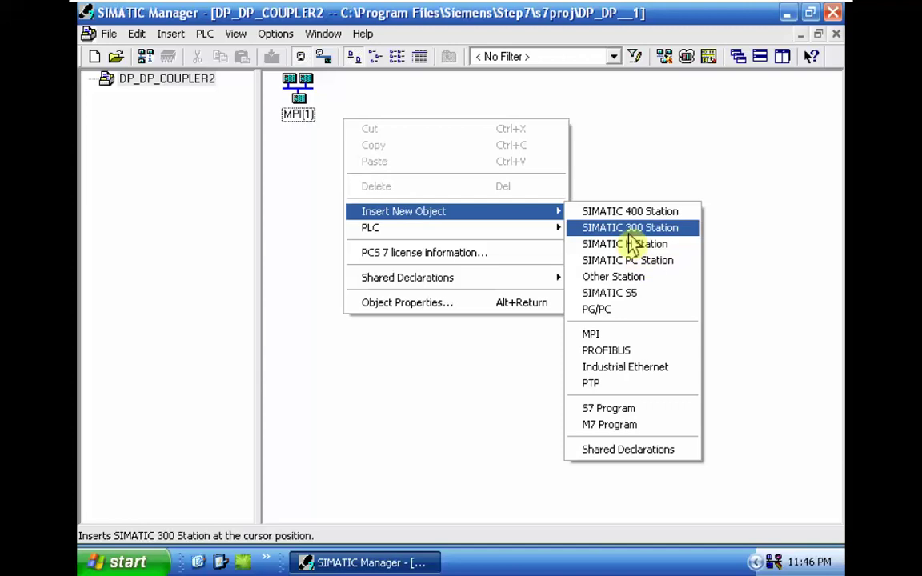
left_click(630, 229)
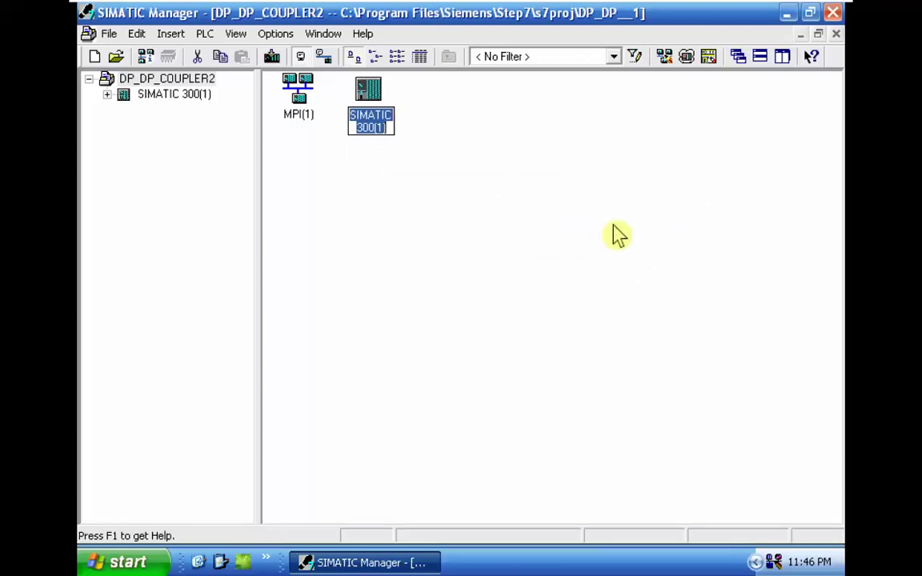
type("LEF")
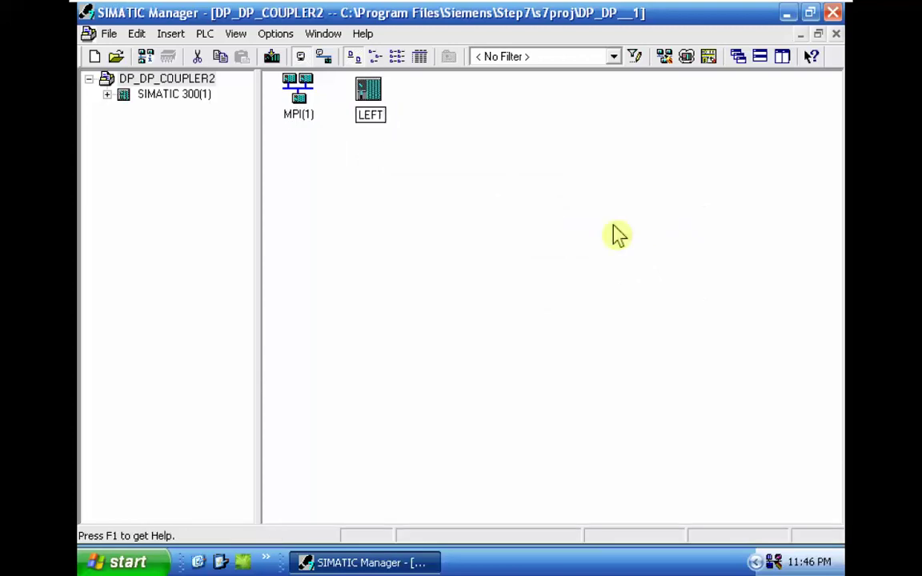
type("T")
key("Return")
key("Return")
Open LEFT's hardware configuration with the catalog and place a RACK-300 Rail.
double_click(296, 88)
left_click(424, 93)
left_click(350, 61)
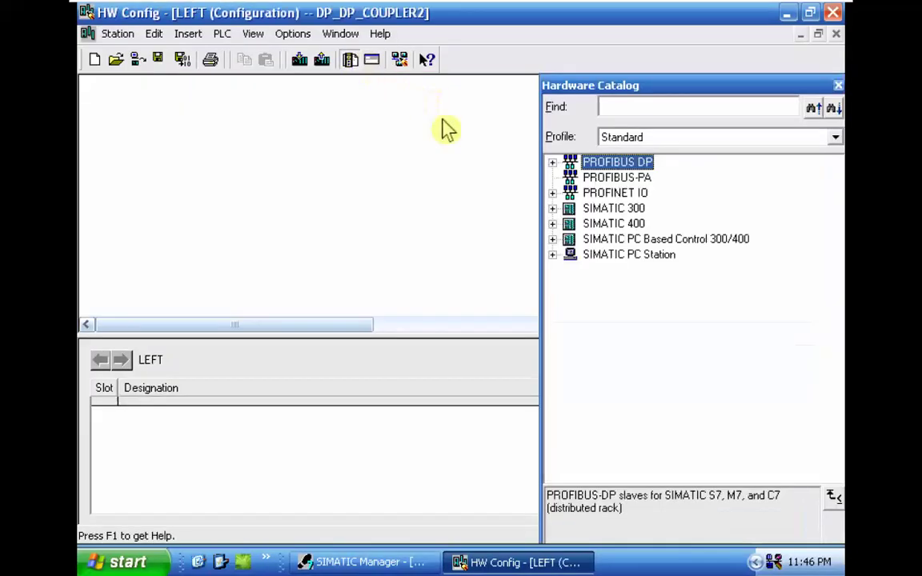
double_click(611, 212)
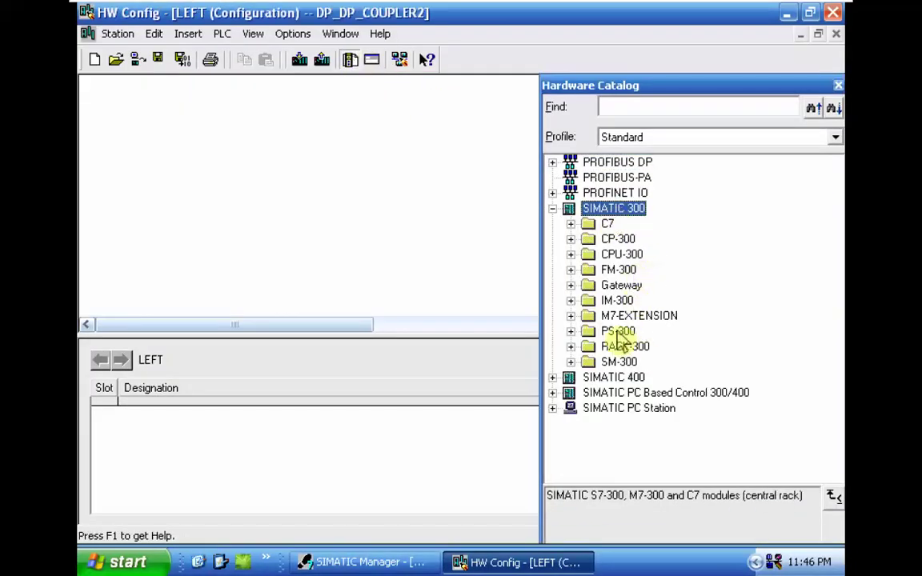
left_click(617, 352)
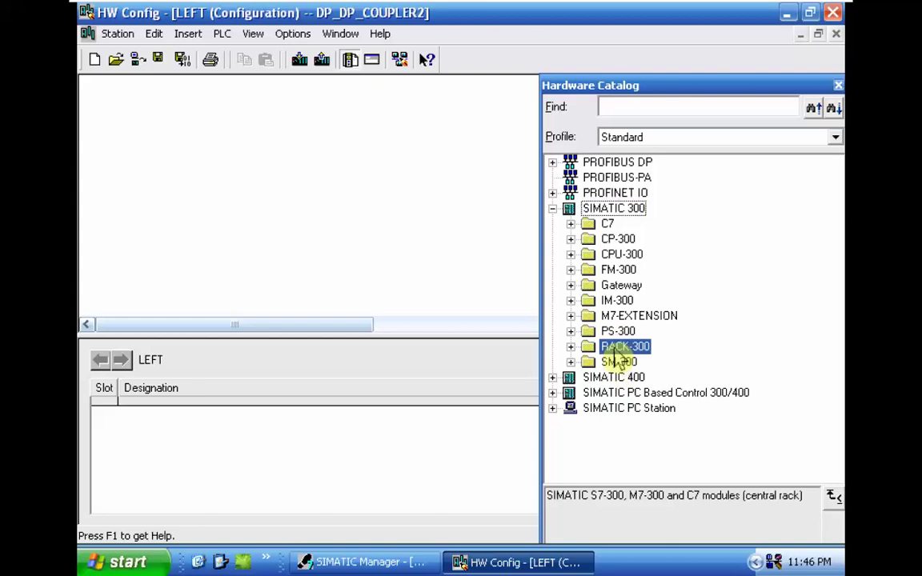
double_click(617, 352)
left_click_drag(617, 362, 276, 162)
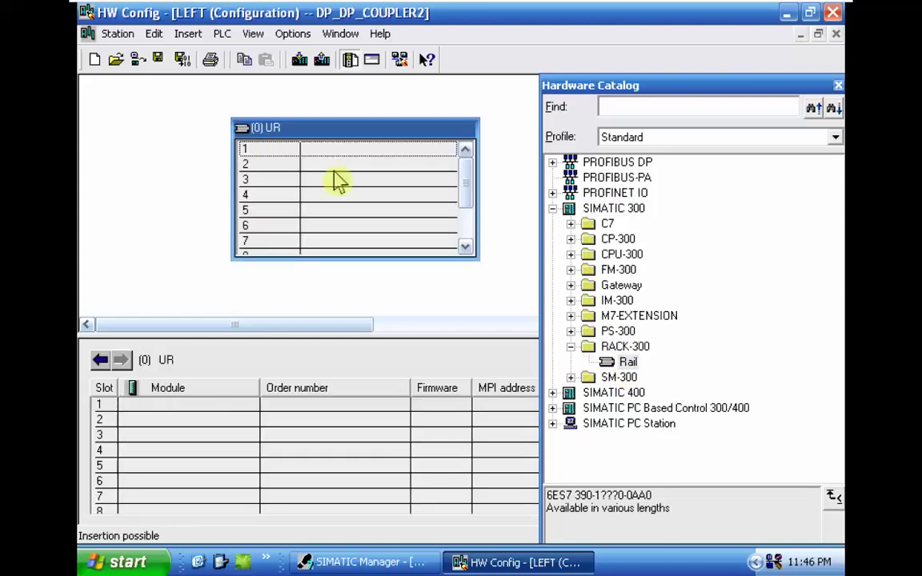
Place the PS 307 5A power supply in slot 1 of the rail.
left_click(577, 356)
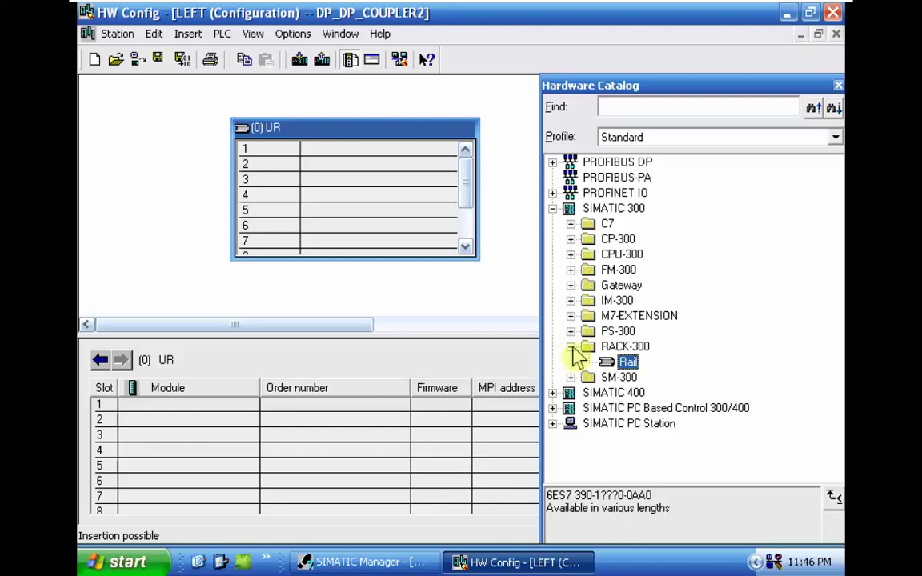
left_click(570, 347)
left_click(570, 331)
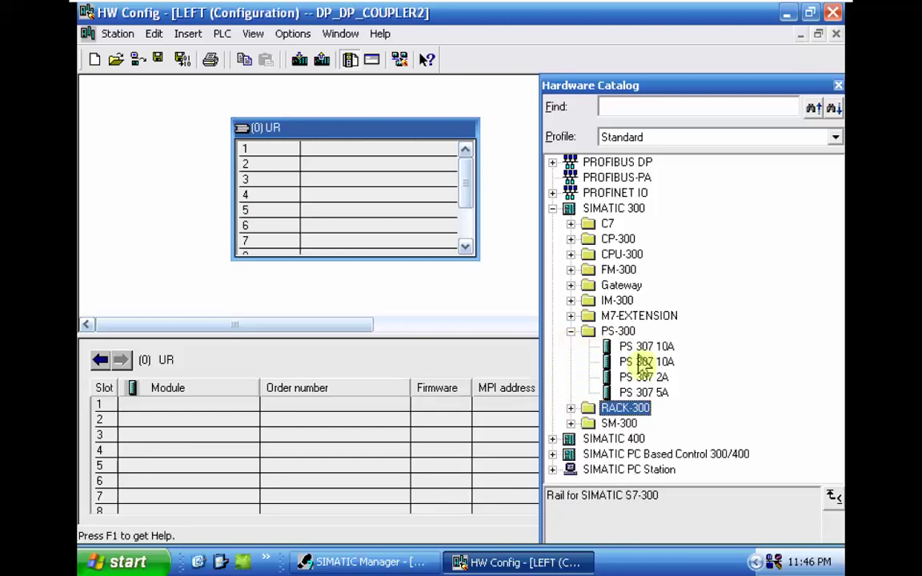
left_click_drag(647, 393, 374, 148)
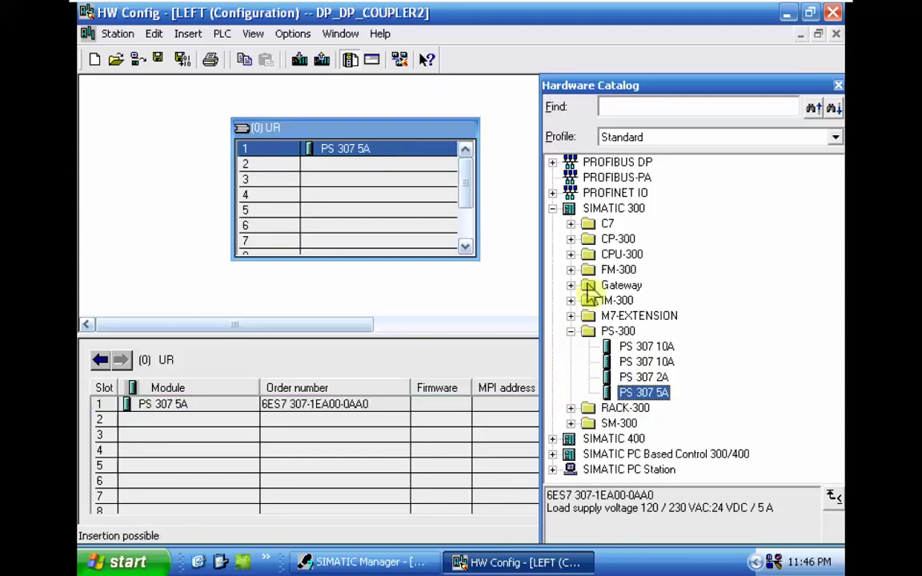
left_click(570, 331)
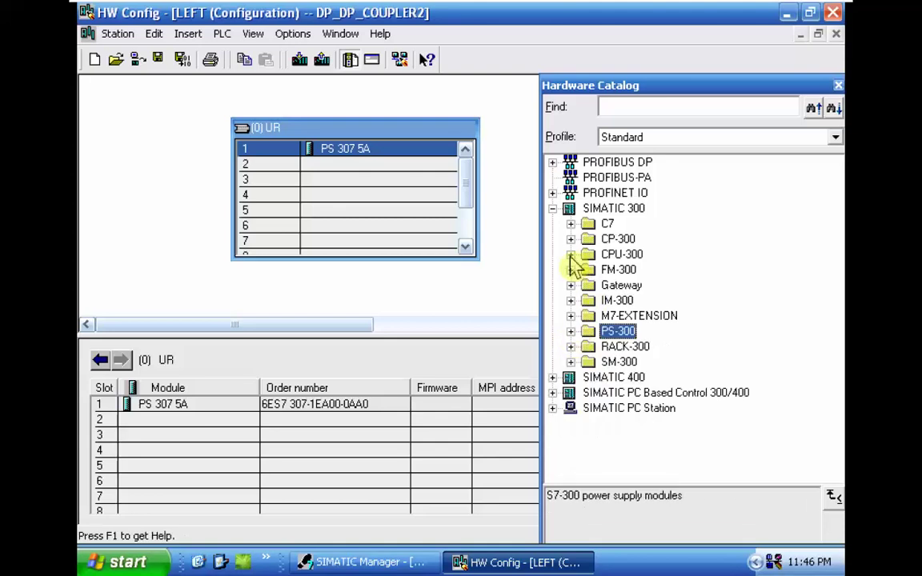
Insert the CPU 315-2 DP (6ES7 315-2AF82-0AB0) into slot 2.
double_click(615, 255)
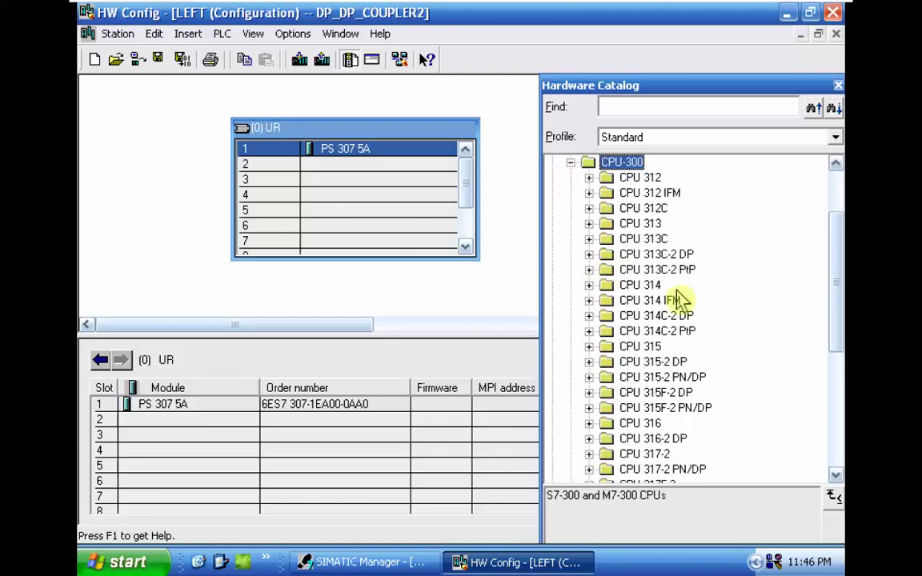
scroll(675, 302, "down", 2)
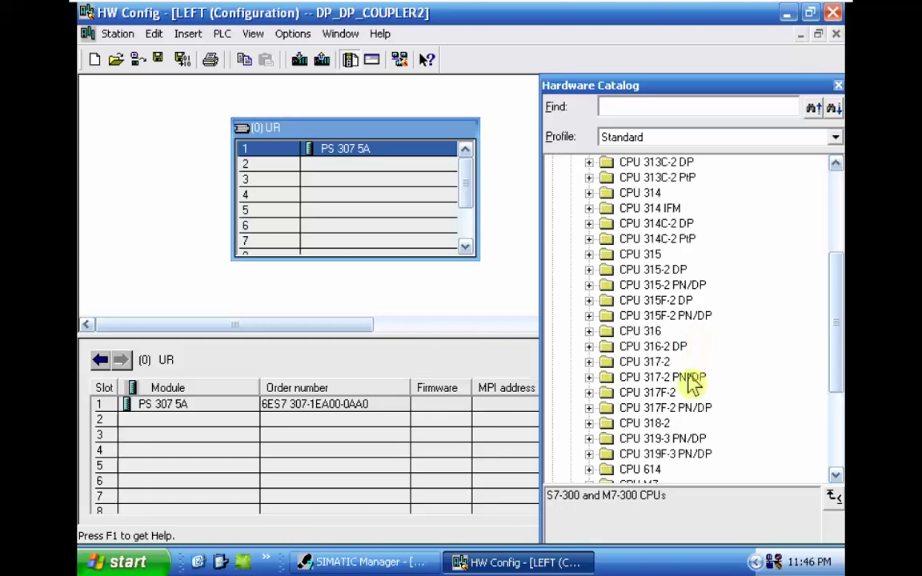
double_click(653, 271)
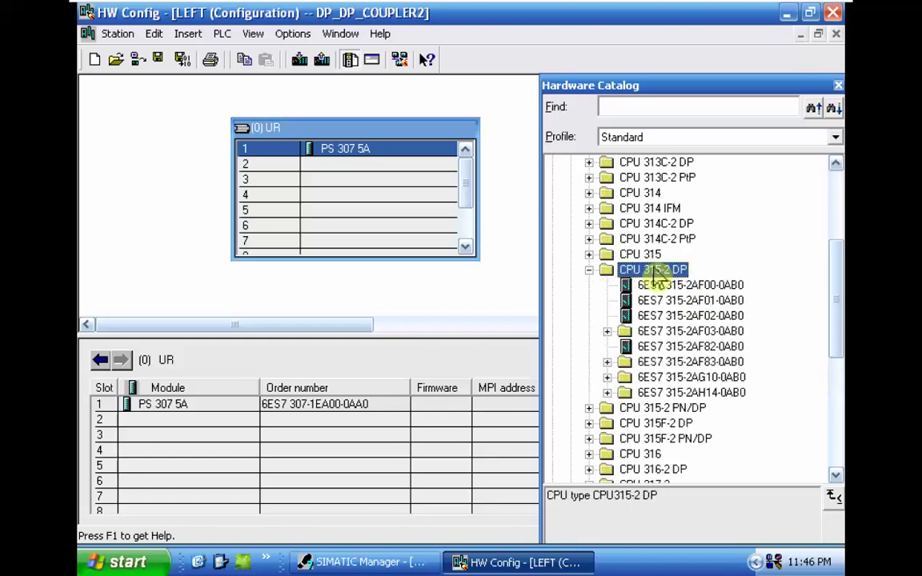
left_click_drag(677, 347, 340, 174)
Connect the CPU's DP interface to a new PROFIBUS subnet PB1 at address 2.
left_click(623, 276)
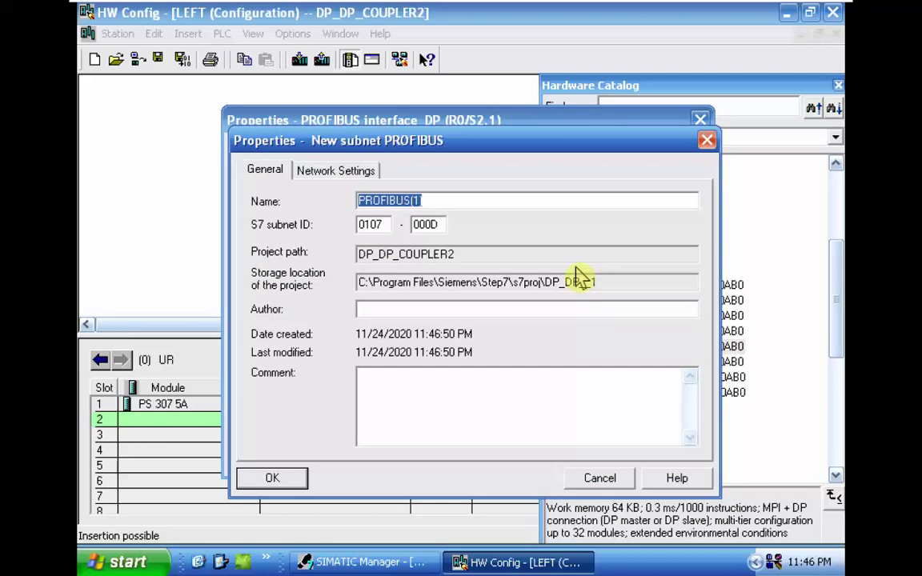
type("PB1")
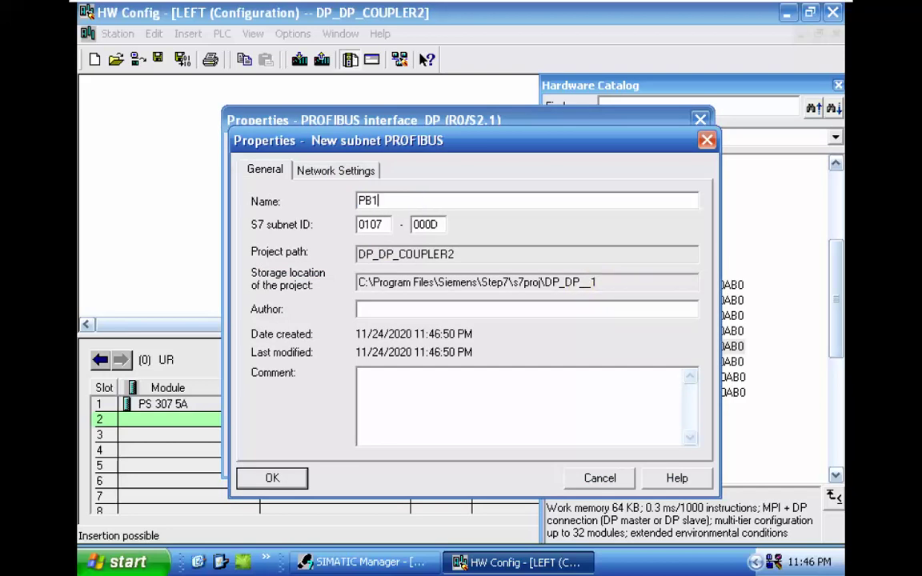
left_click(297, 483)
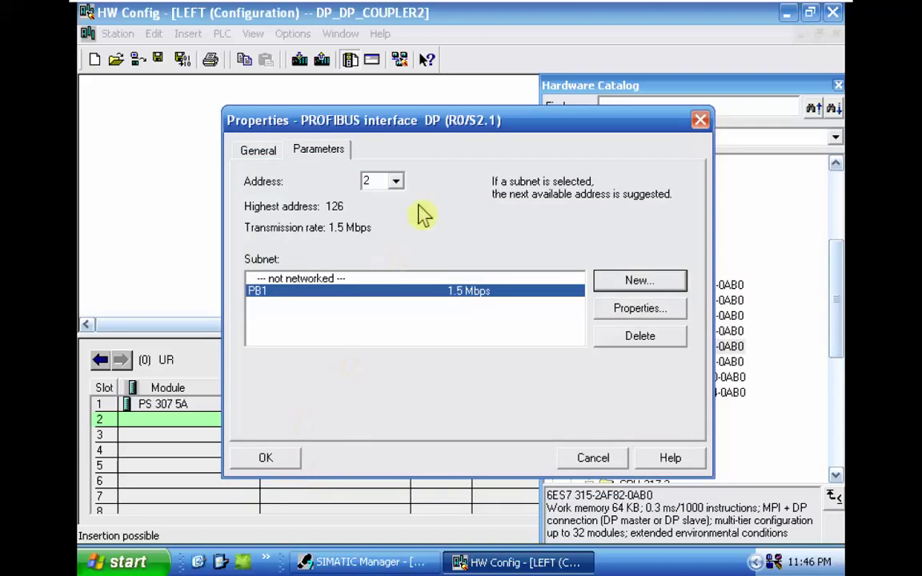
left_click(264, 463)
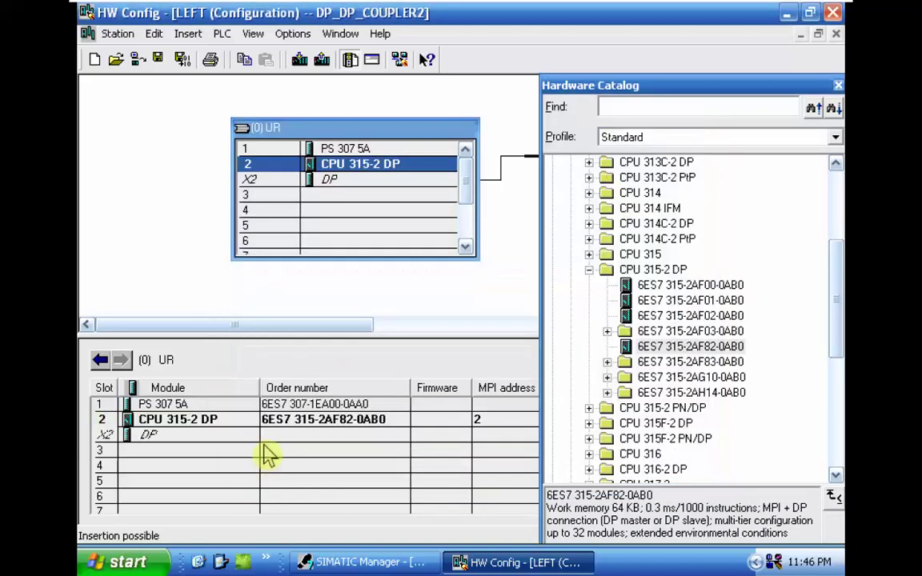
Network the CPU's MPI interface on MPI(1), then save and compile the configuration.
double_click(345, 164)
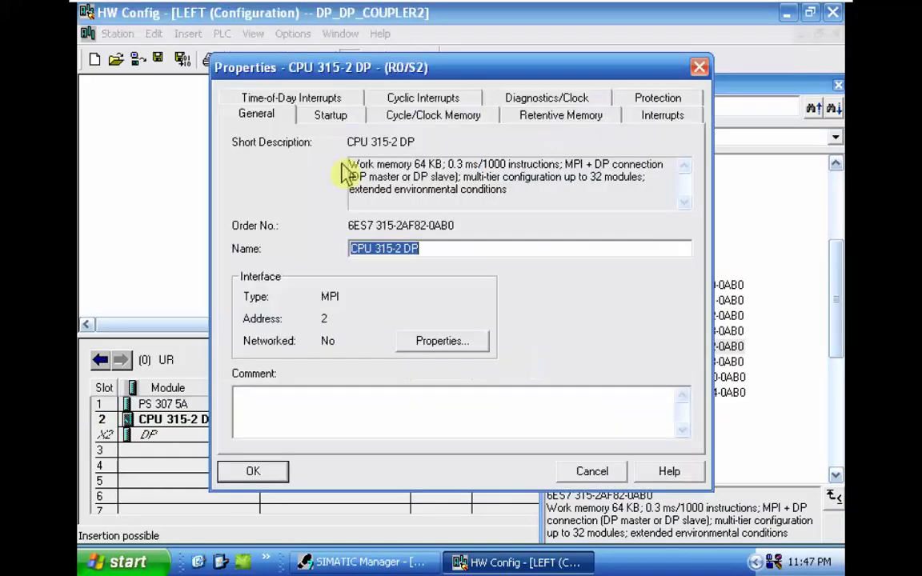
left_click(437, 339)
left_click(272, 292)
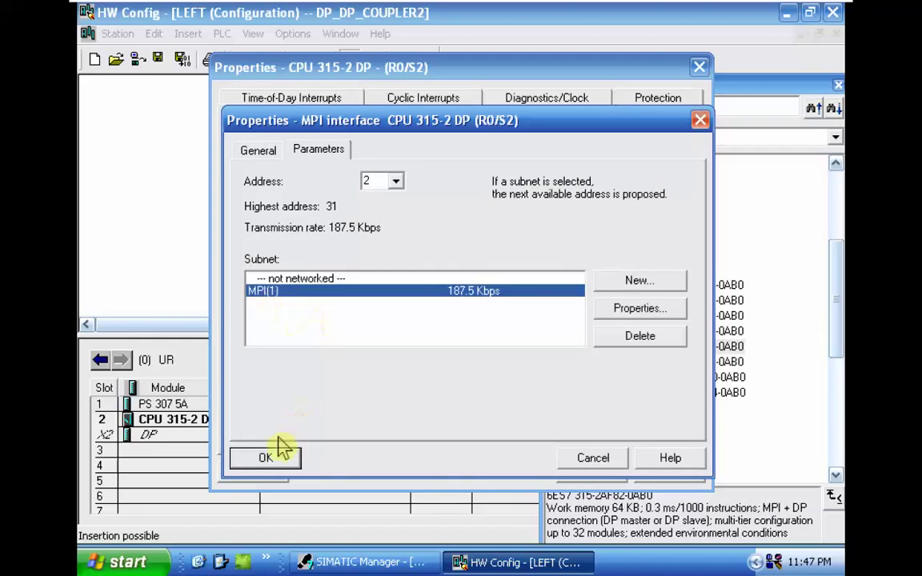
left_click(266, 461)
left_click(262, 471)
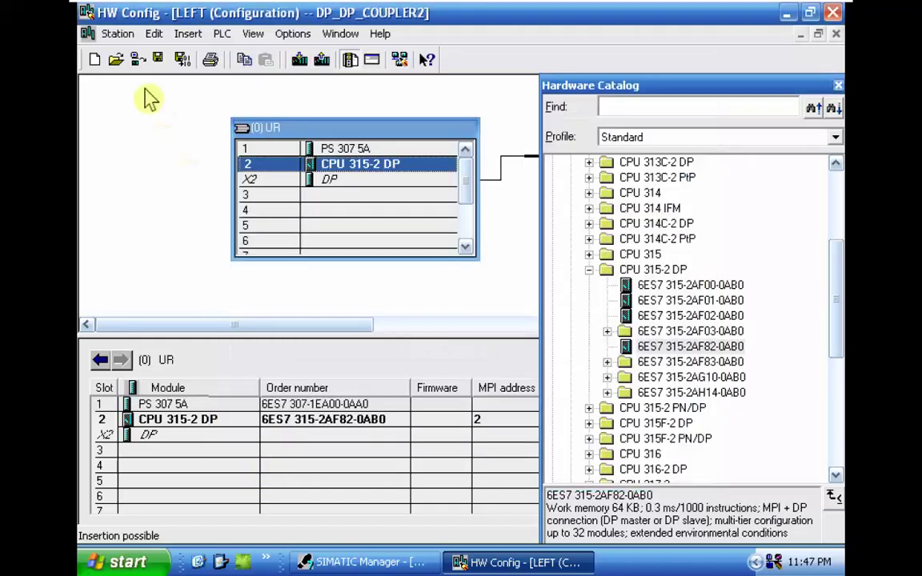
left_click(183, 58)
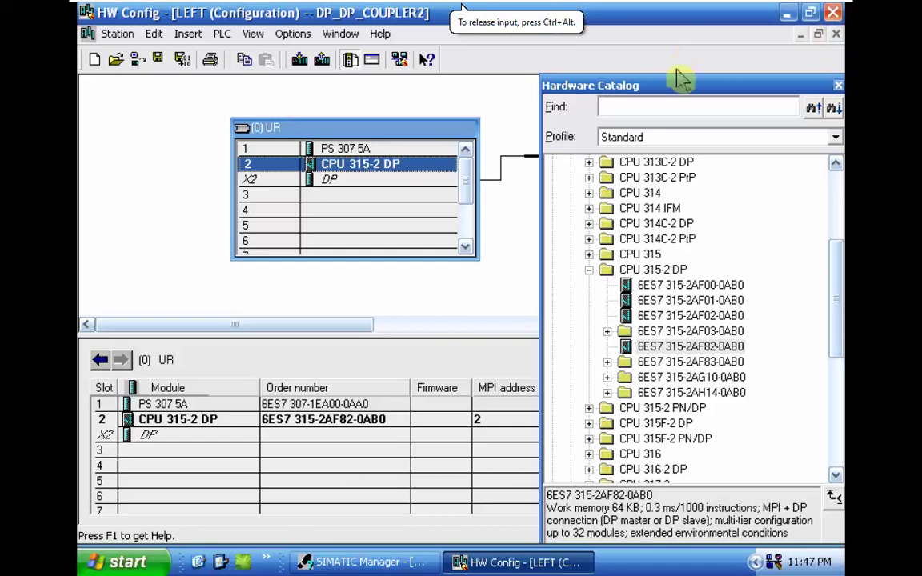
Close HW Config and open the LEFT station's S7 Program(3) Blocks folder.
left_click(833, 13)
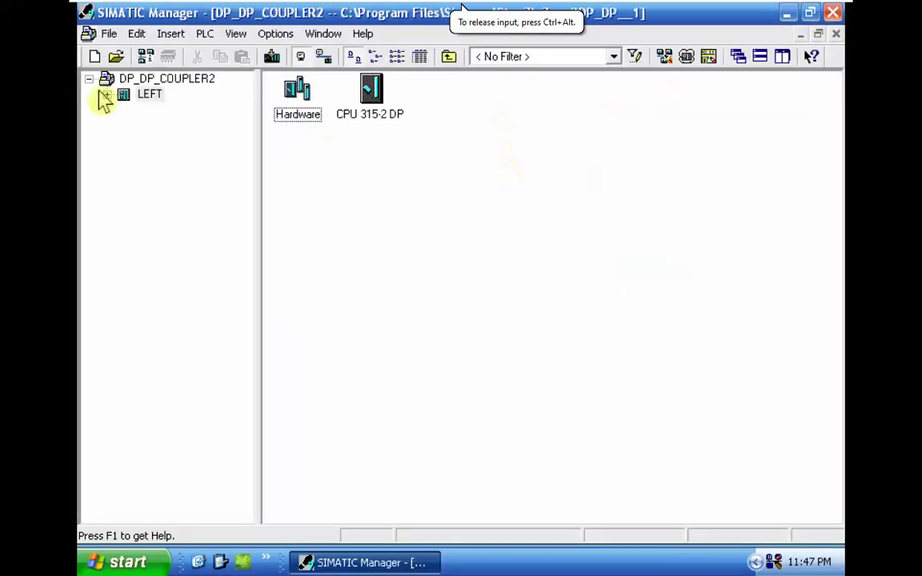
left_click(123, 96)
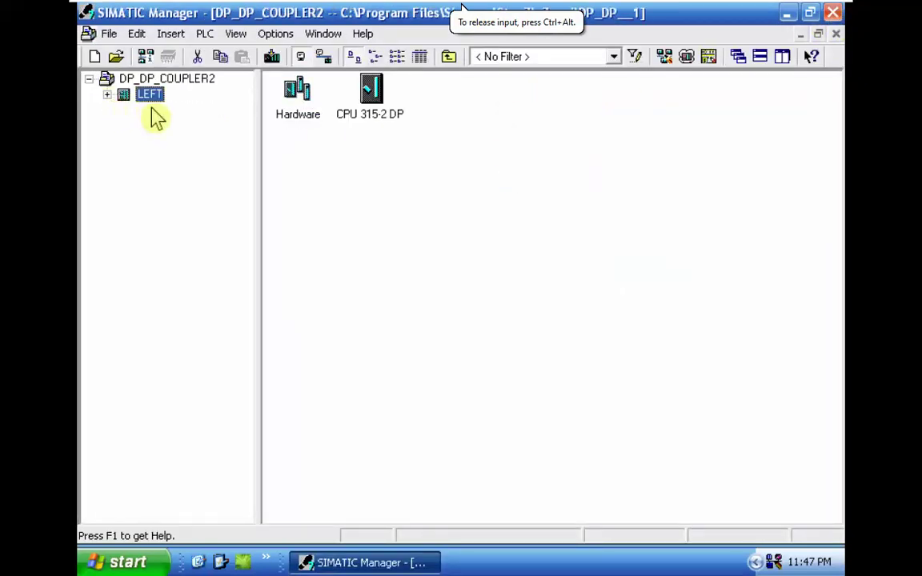
double_click(147, 99)
left_click(126, 111)
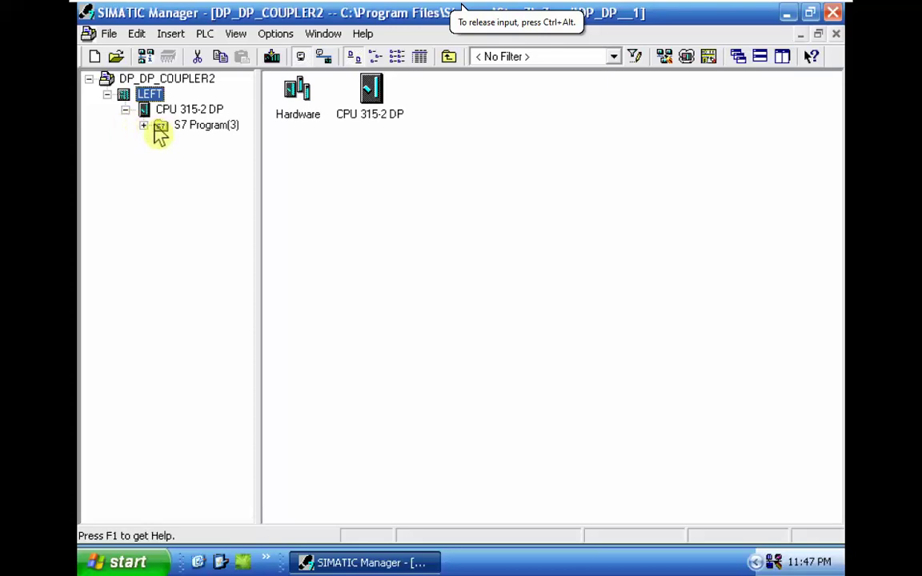
double_click(186, 129)
double_click(370, 92)
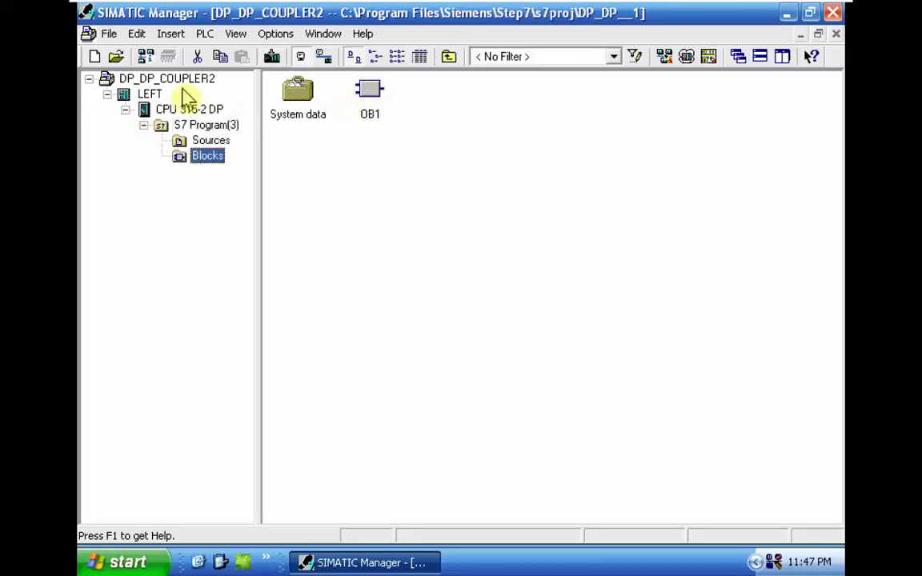
Change OB1's creation language to STL in its object properties.
left_click(374, 101)
key("alt+Return")
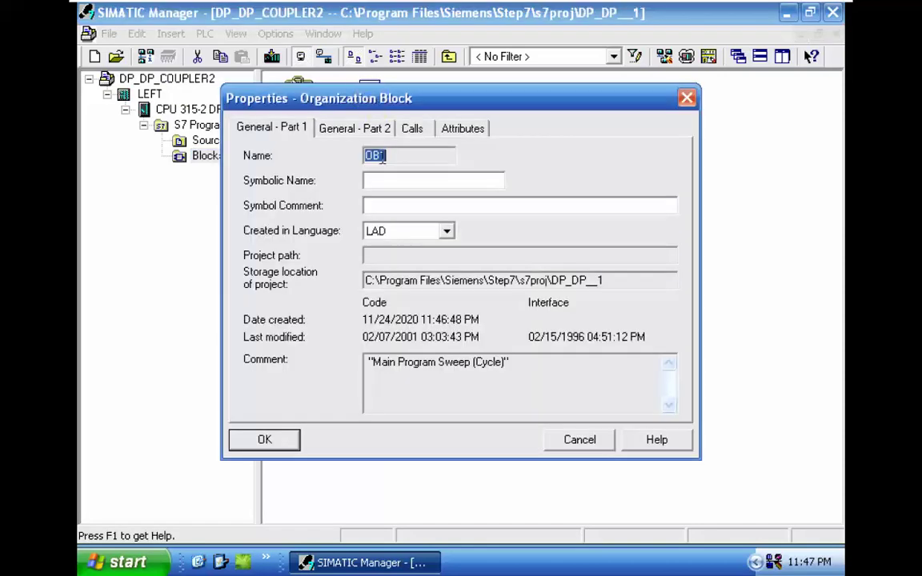
left_click(418, 235)
left_click(405, 245)
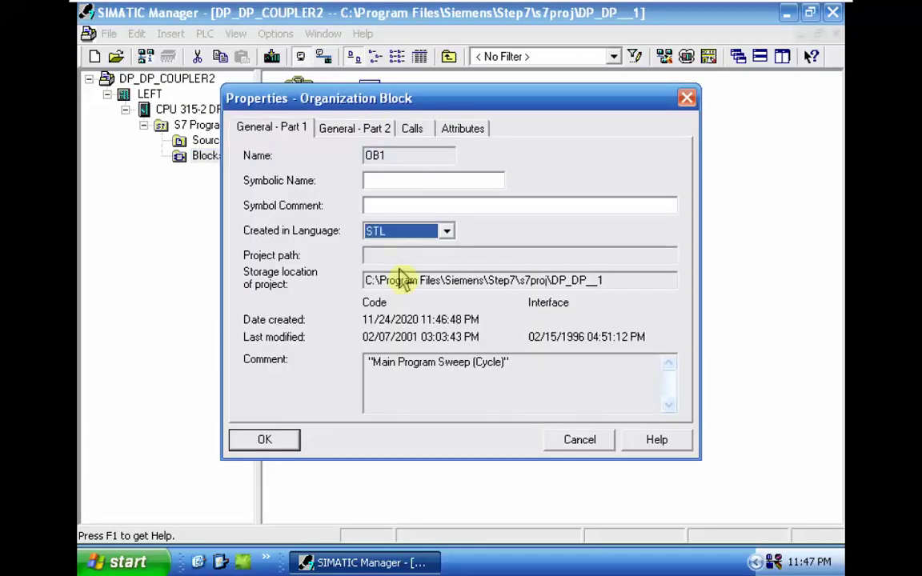
left_click(268, 441)
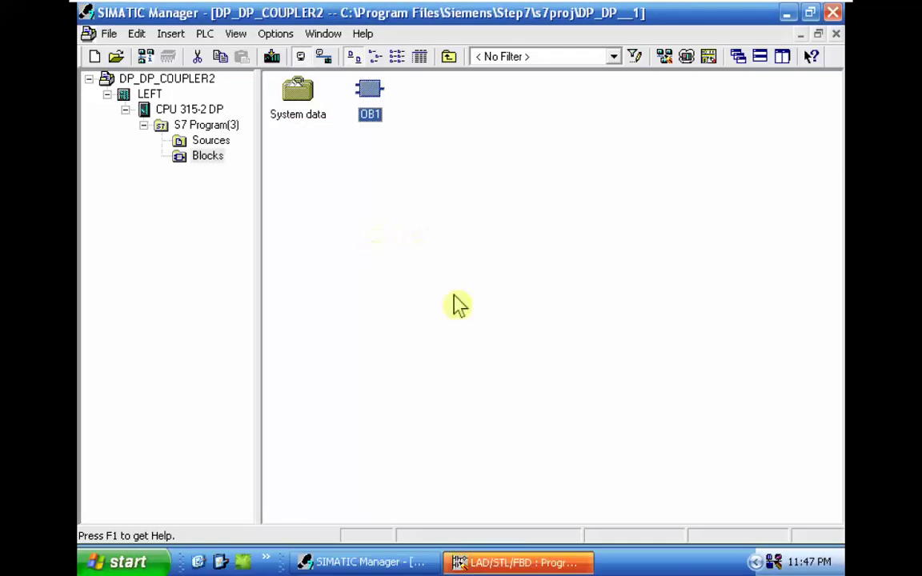
Add a second network to OB1, save the block and close the editor.
left_click(518, 563)
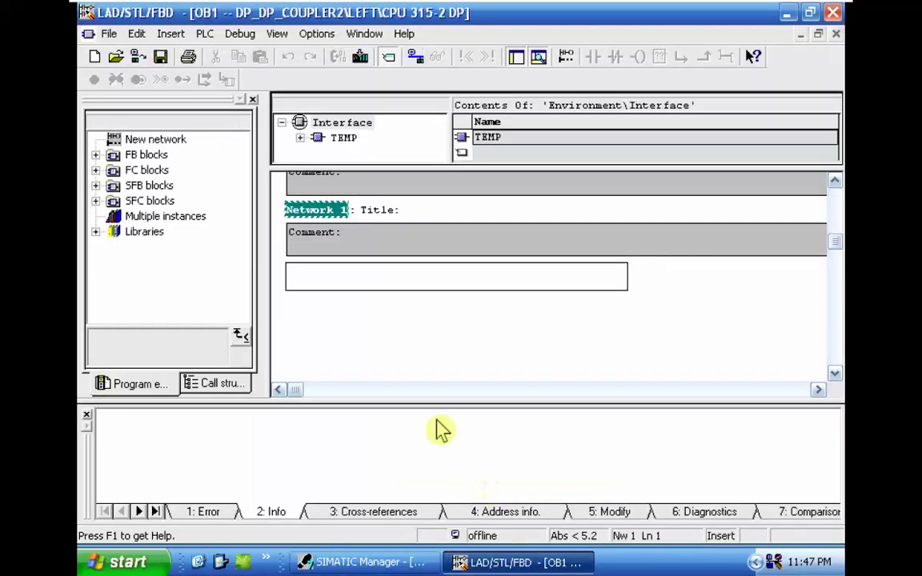
key("ctrl+r")
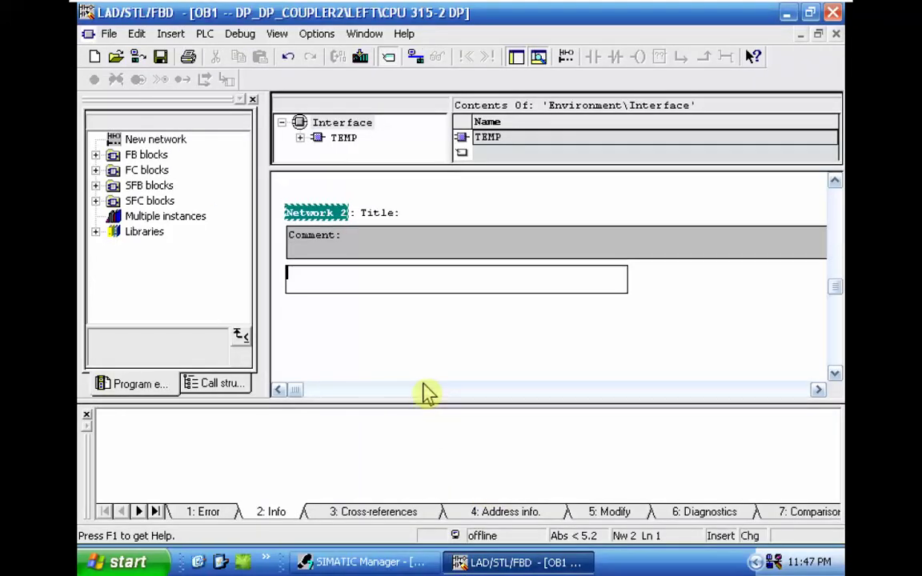
key("ctrl+s")
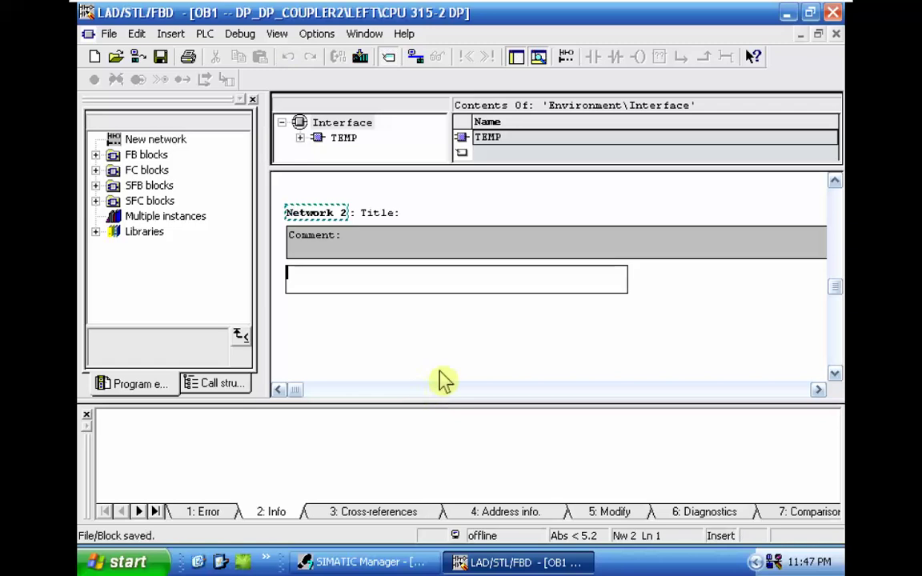
left_click(833, 14)
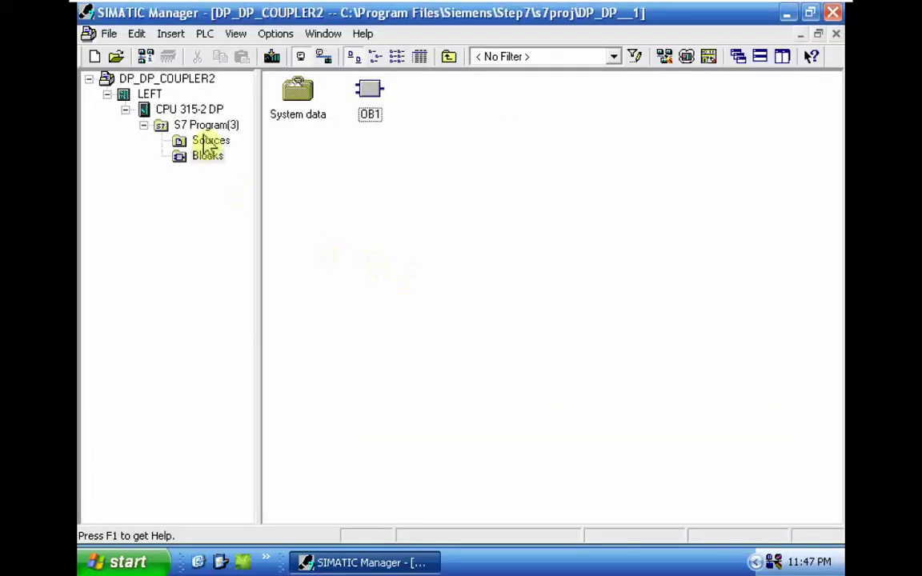
Copy and paste the LEFT station, renaming the LEFT(1) copy to RIGHT.
left_click(185, 80)
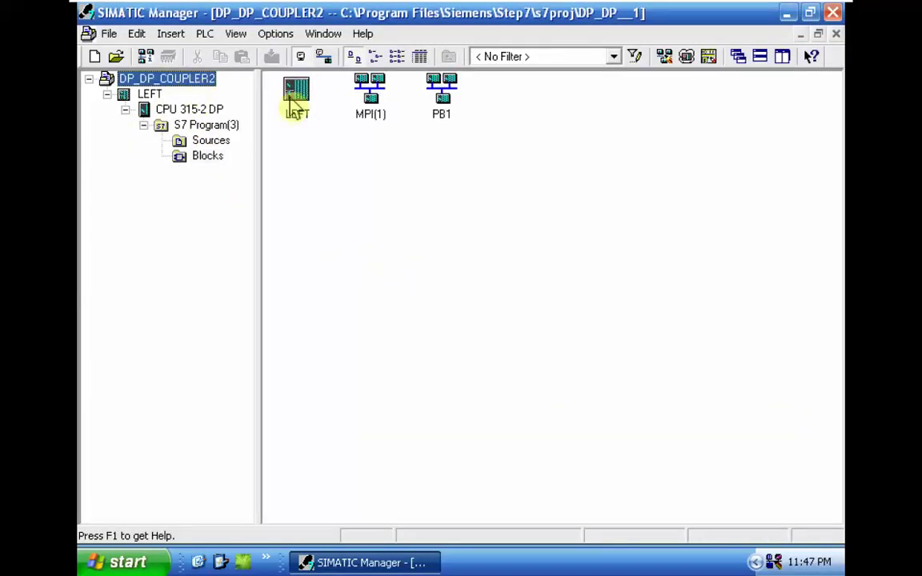
left_click(311, 117)
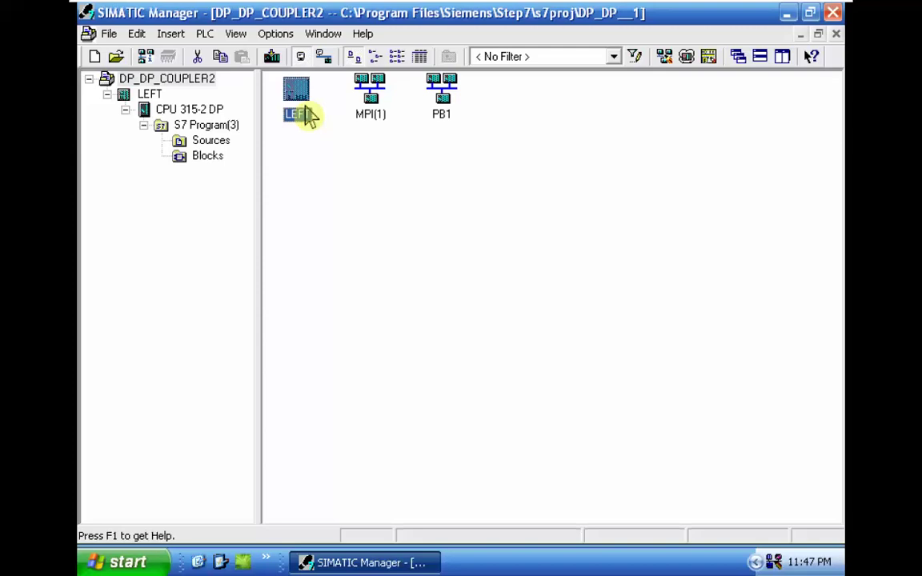
key("ctrl+c")
key("ctrl+v")
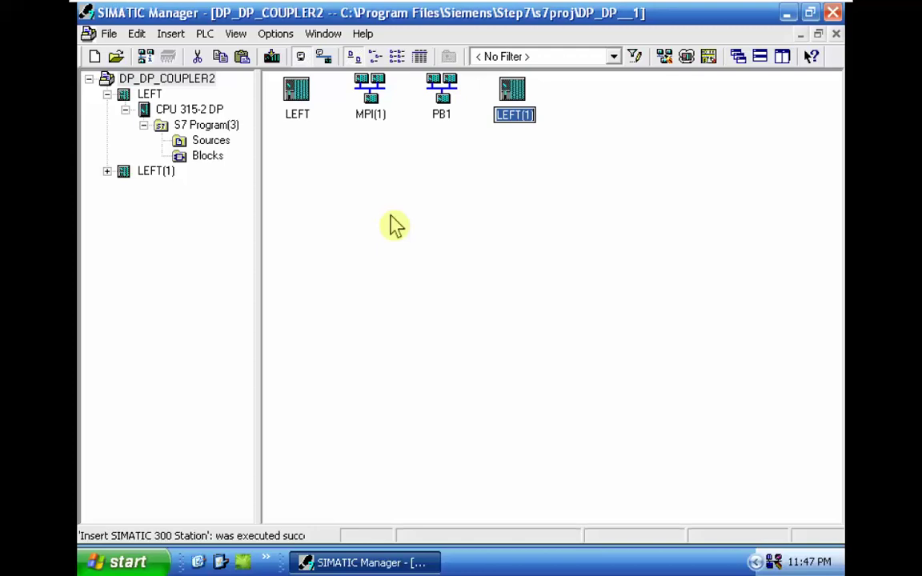
type("RIGHT")
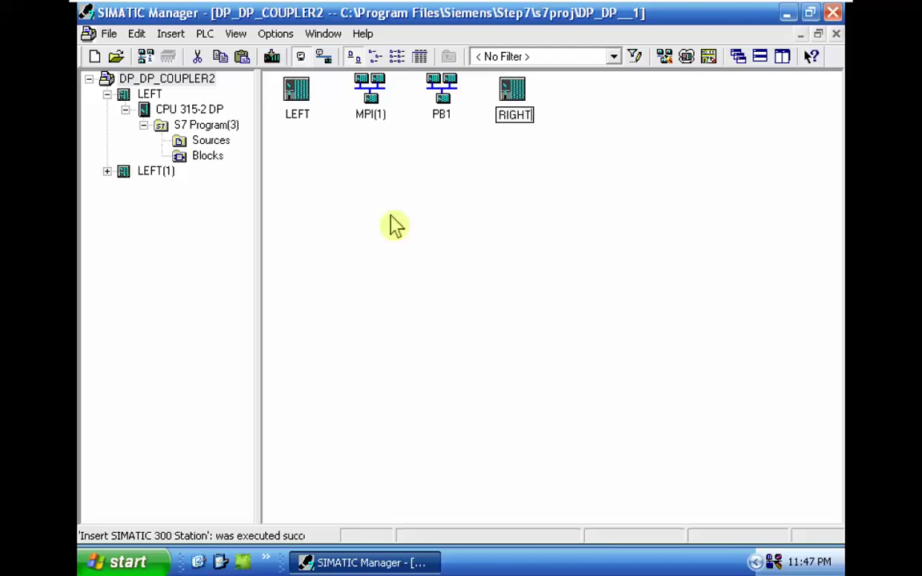
key("Return")
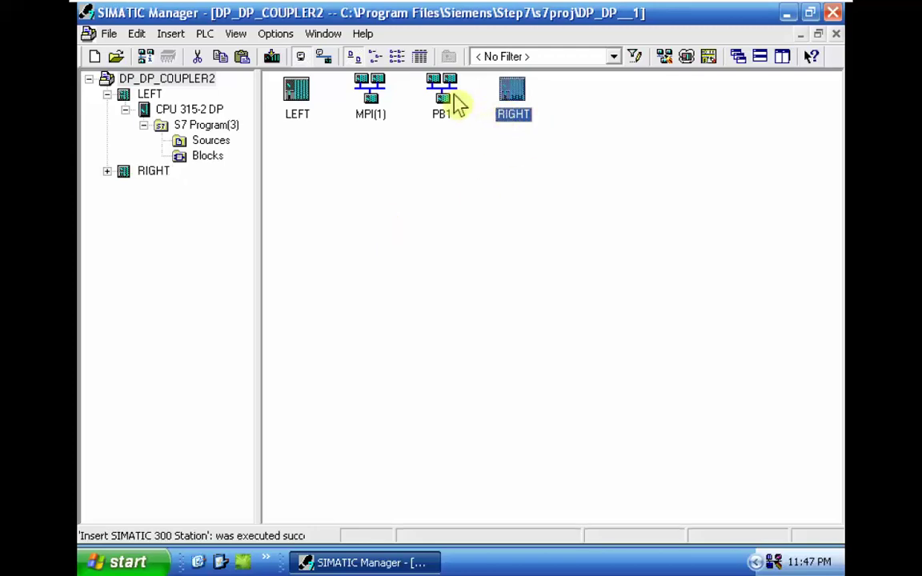
Open RIGHT's hardware configuration and set the CPU's MPI address to 3 on MPI(1).
double_click(514, 103)
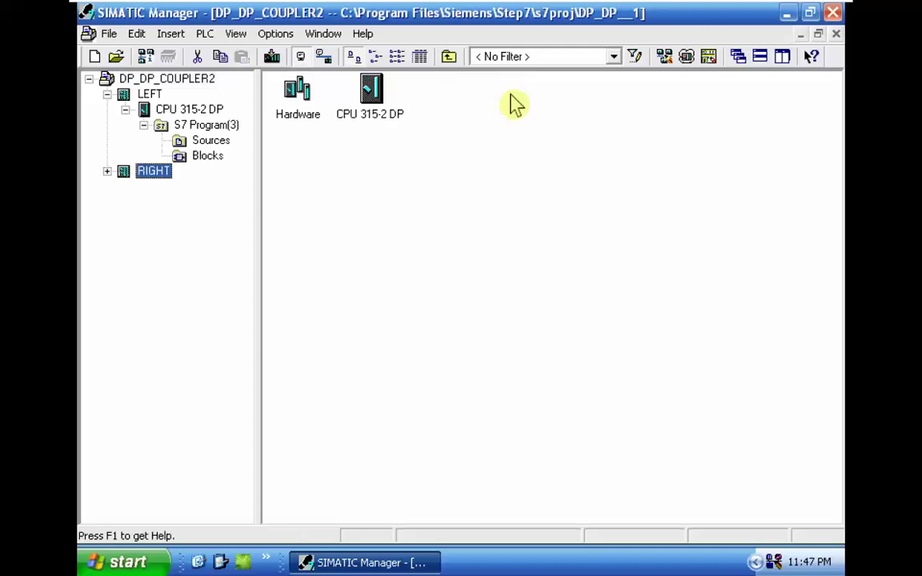
double_click(300, 94)
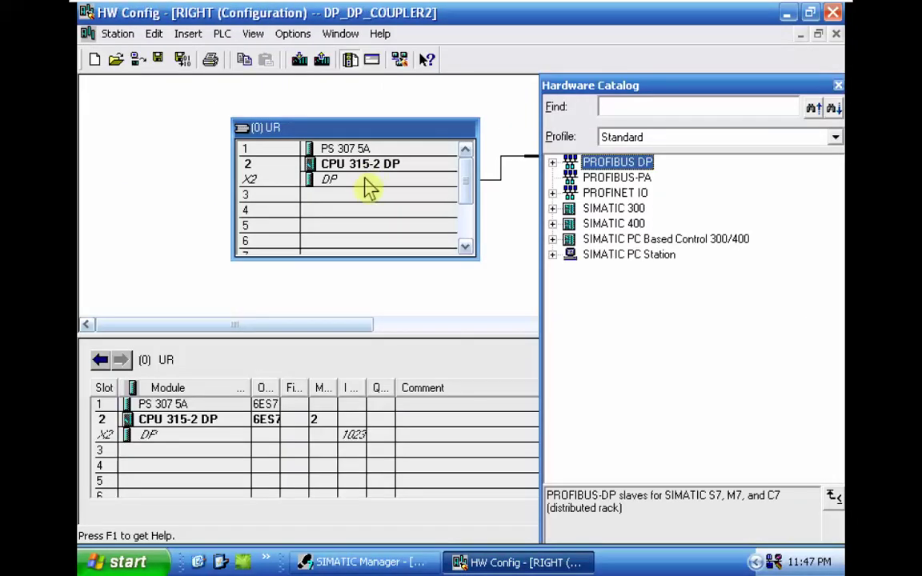
double_click(355, 164)
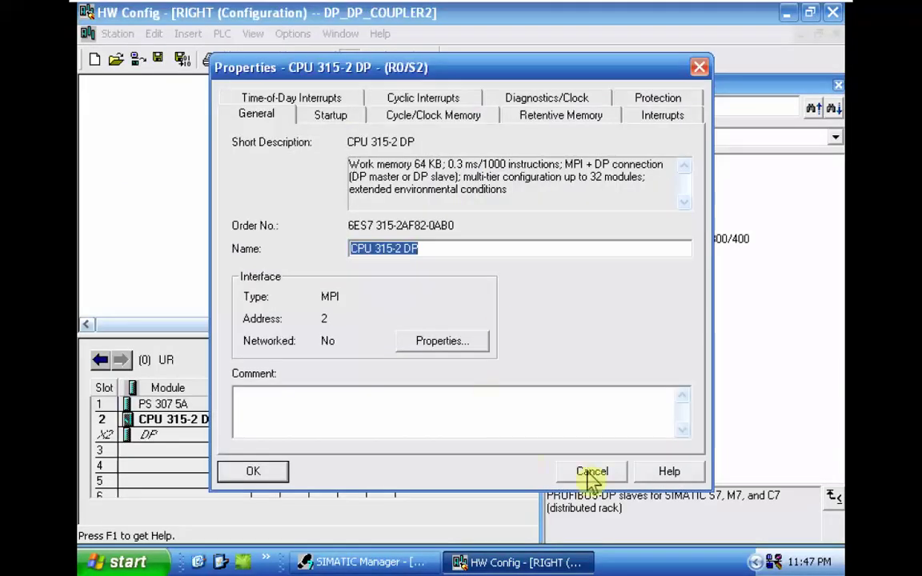
left_click(406, 344)
left_click(286, 295)
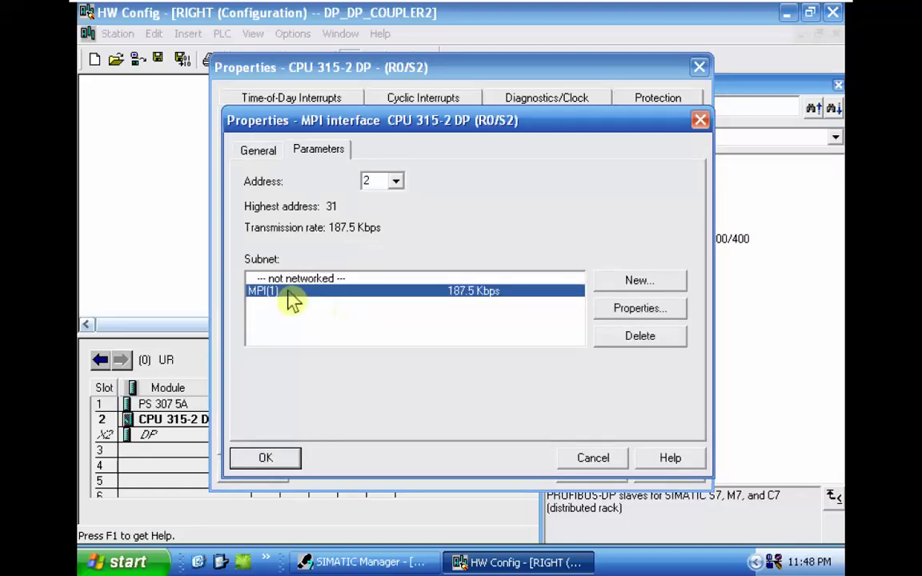
left_click(397, 182)
left_click(356, 192)
left_click(272, 458)
left_click(278, 473)
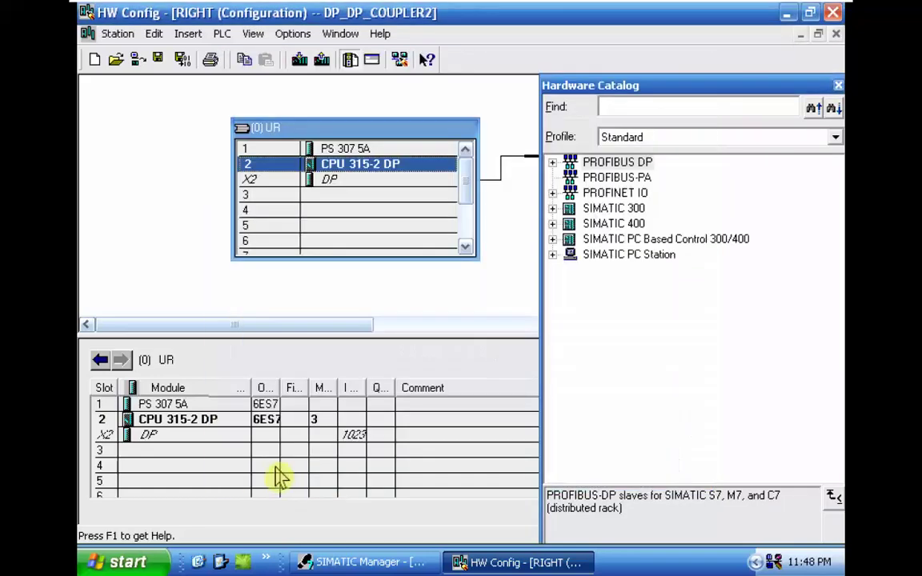
Connect RIGHT's DP interface to a new PROFIBUS subnet named PB2.
double_click(354, 191)
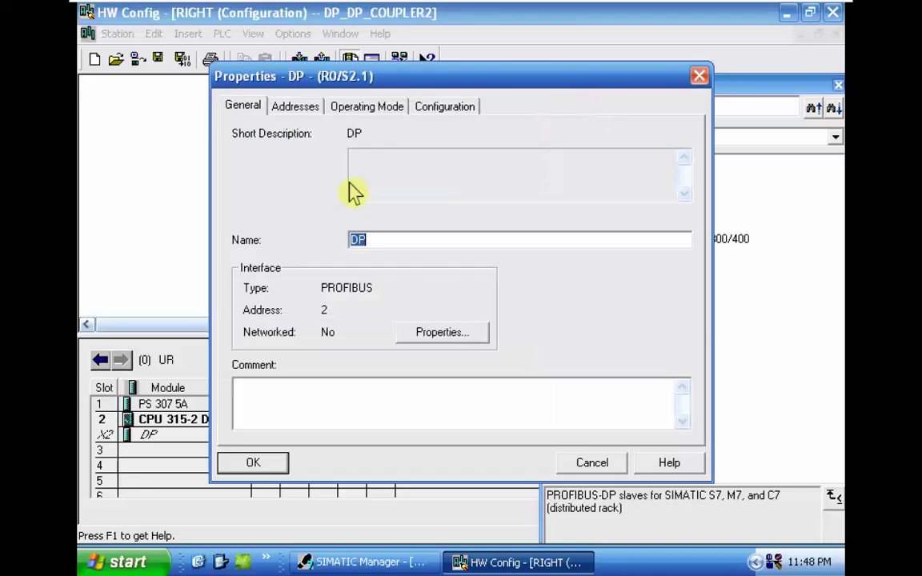
left_click(422, 332)
left_click(638, 282)
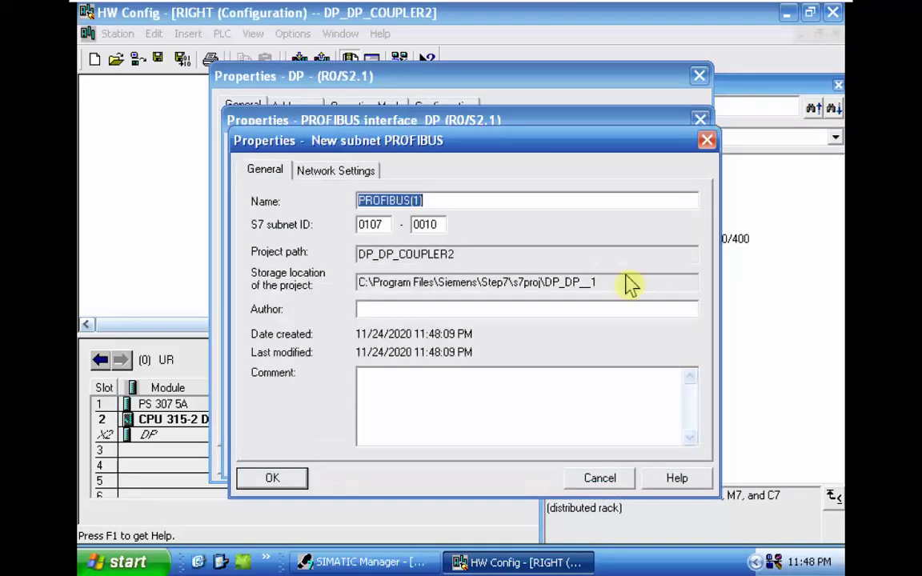
type("PB2")
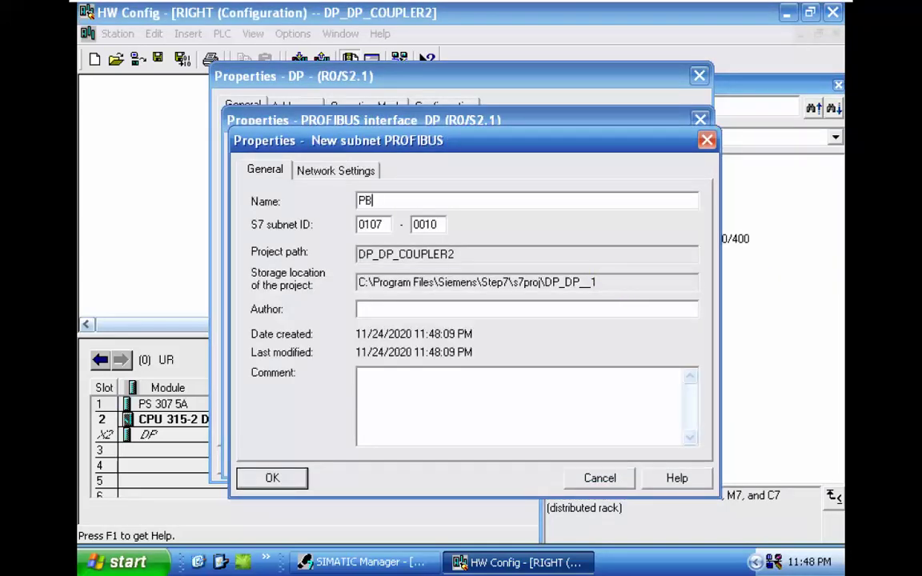
left_click(270, 478)
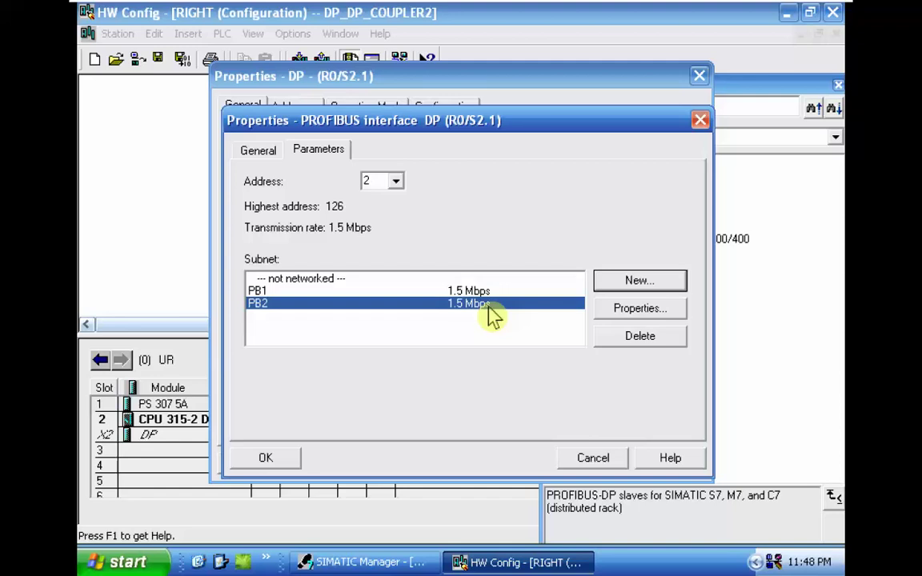
left_click(297, 460)
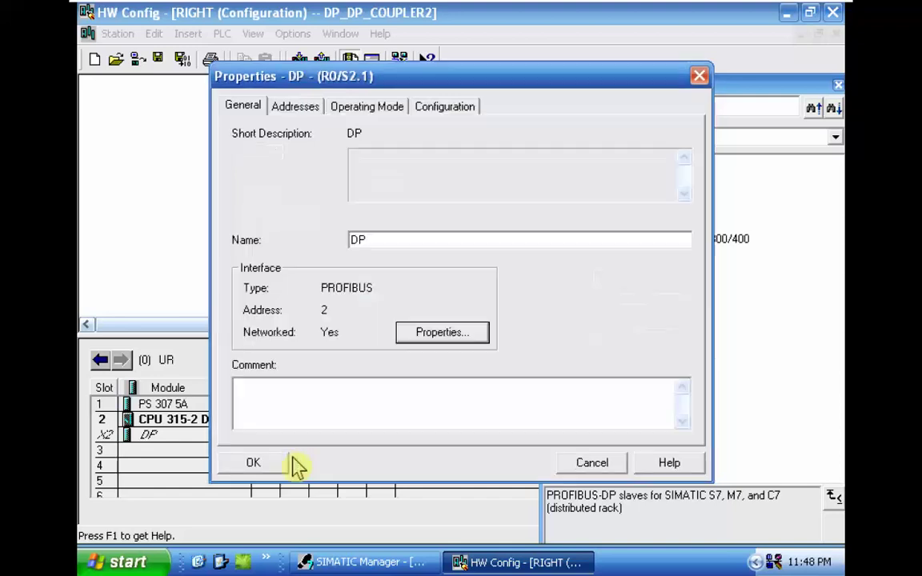
Confirm the DP interface settings and attempt Save and Compile, dismissing the failure messages.
left_click(270, 466)
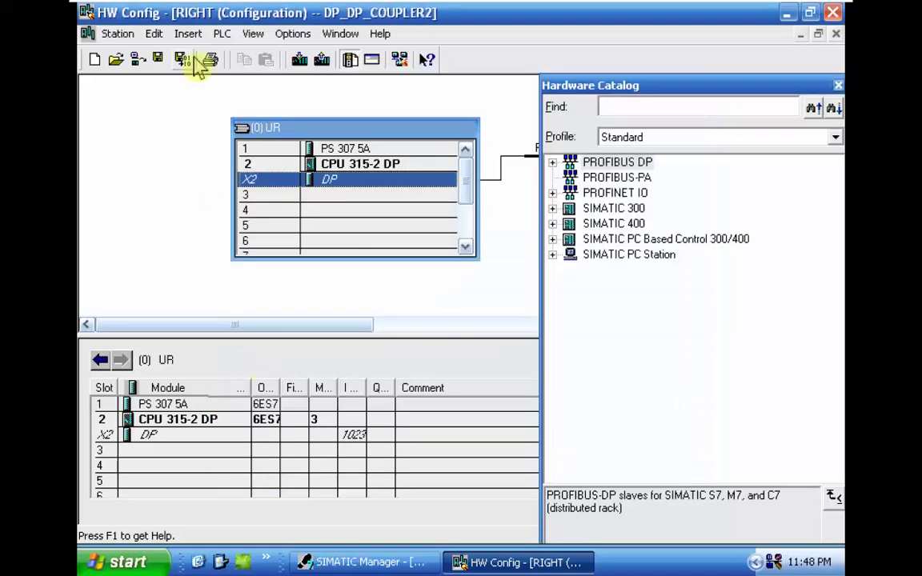
left_click(181, 60)
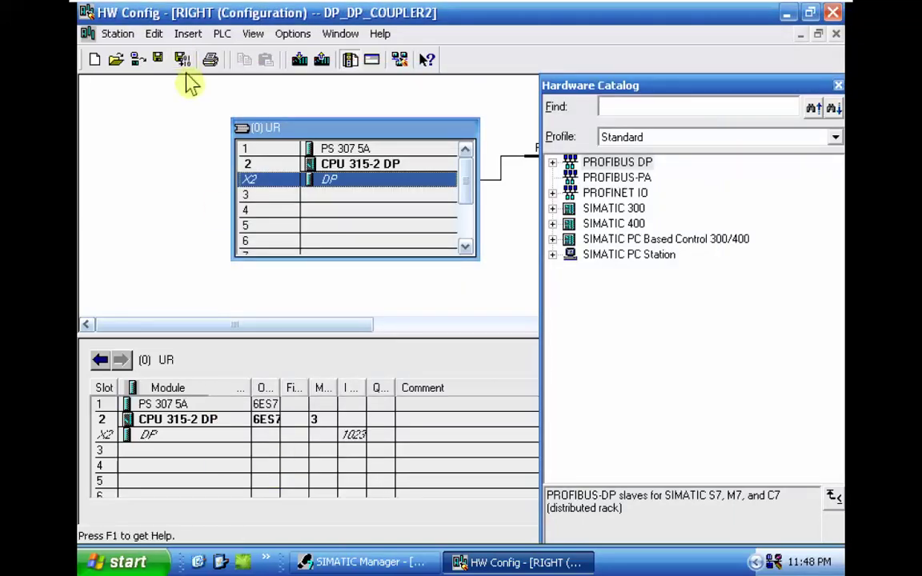
left_click(374, 319)
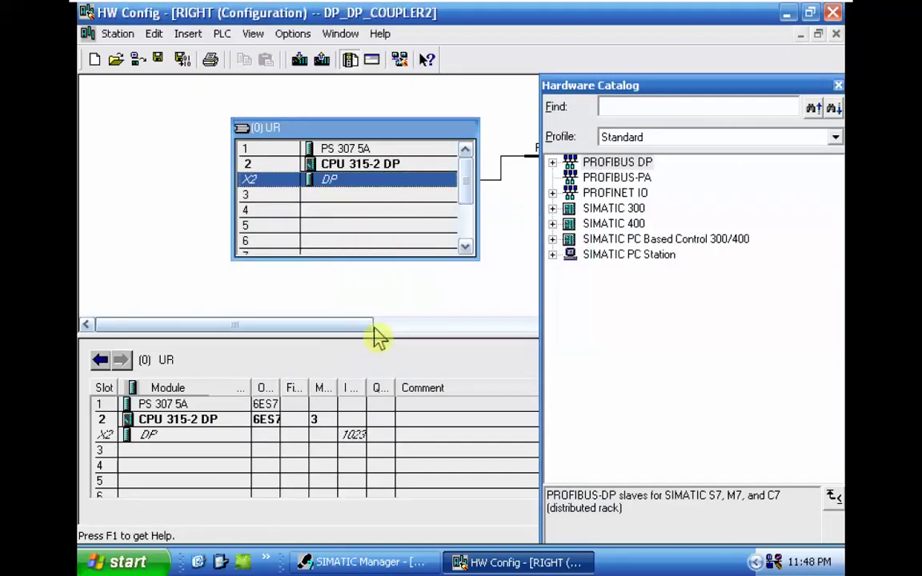
left_click(180, 60)
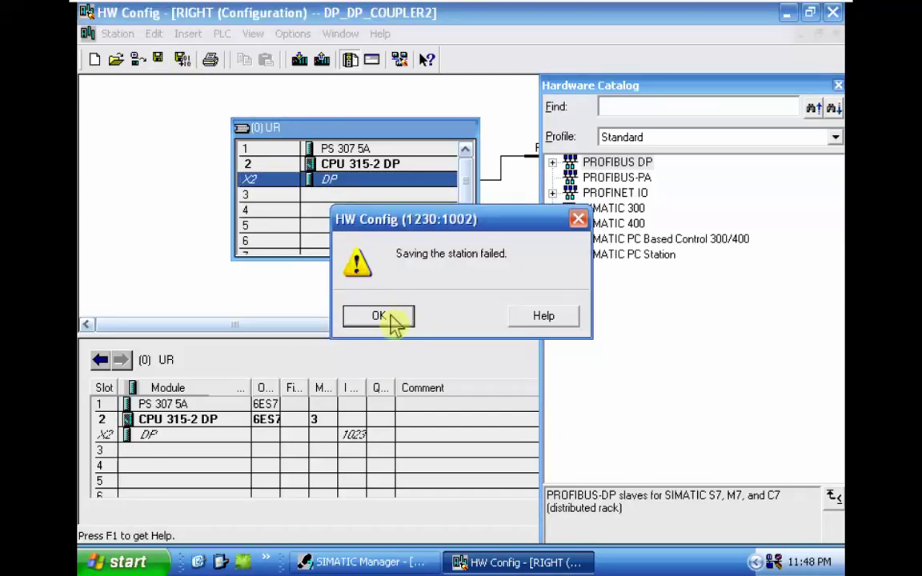
left_click(408, 318)
Switch to the RIGHT configuration window and review its DP interface's PROFIBUS settings.
left_click(341, 34)
left_click(201, 215)
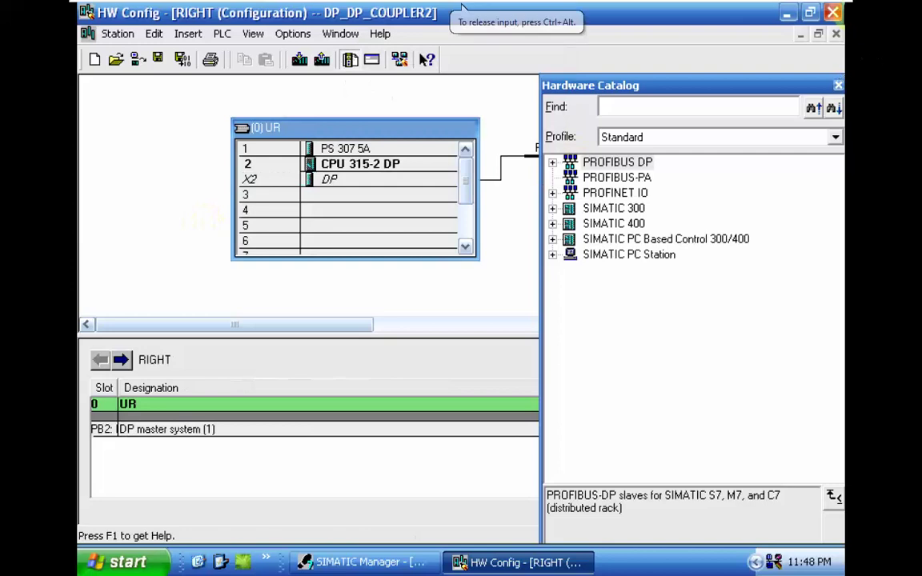
left_click_drag(309, 325, 336, 325)
double_click(286, 184)
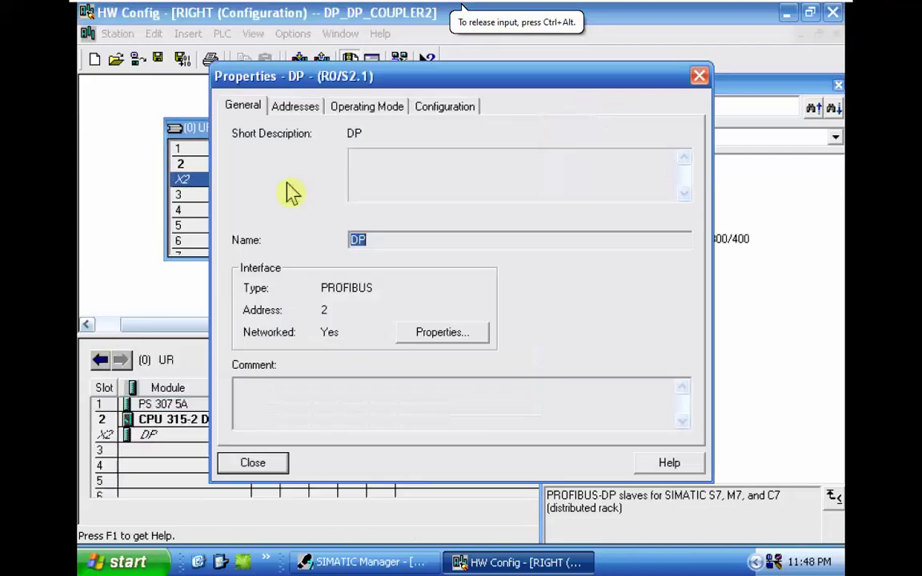
left_click(432, 334)
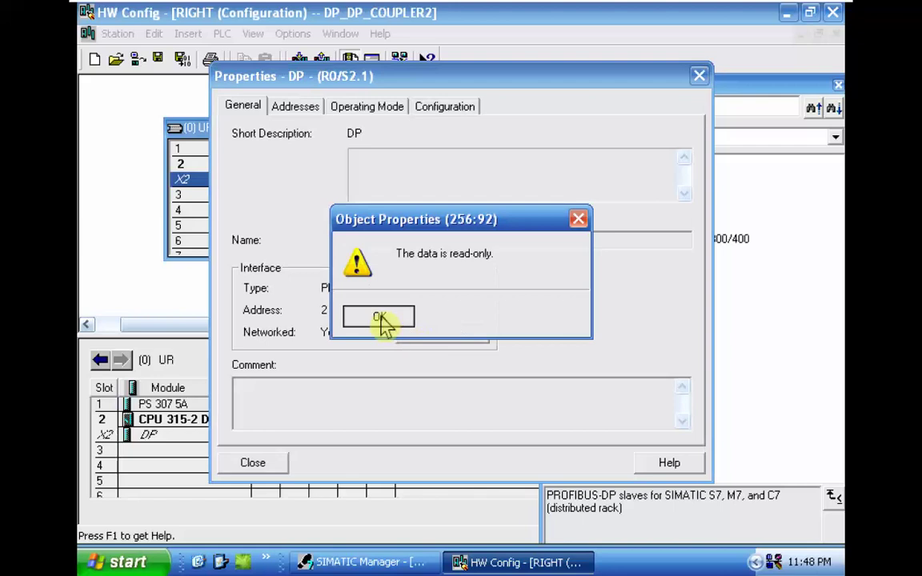
left_click(378, 315)
left_click(263, 458)
left_click(262, 463)
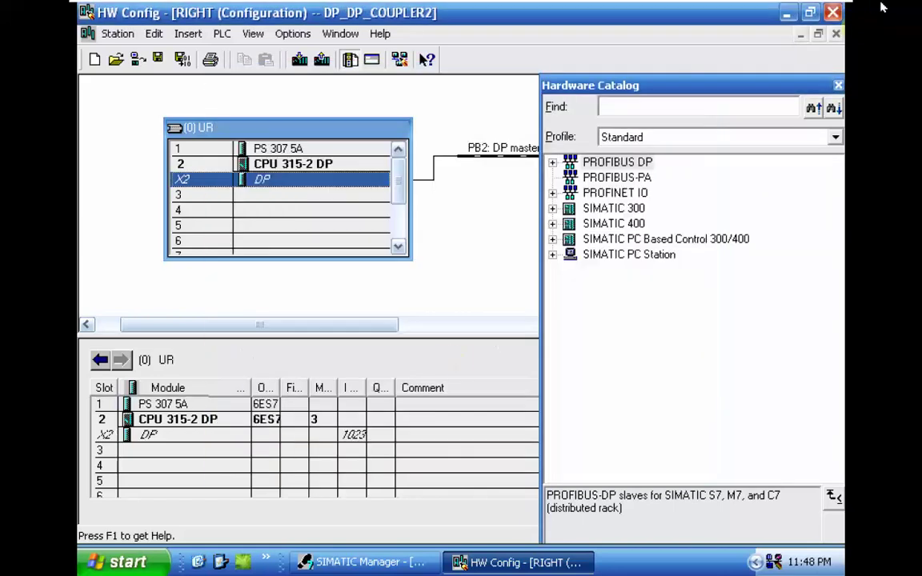
Close RIGHT's configuration, discarding changes after the save fails again.
left_click(833, 12)
left_click(340, 317)
left_click(385, 315)
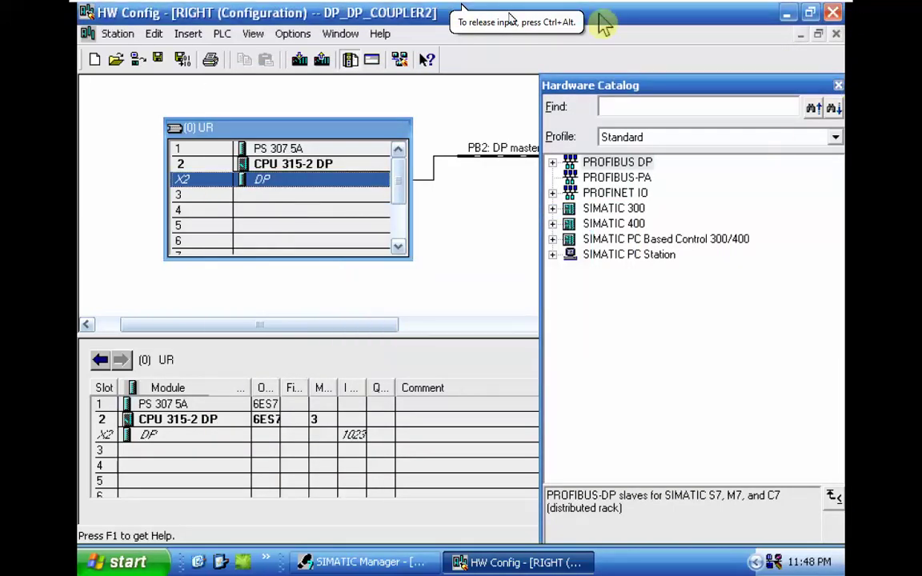
left_click(157, 60)
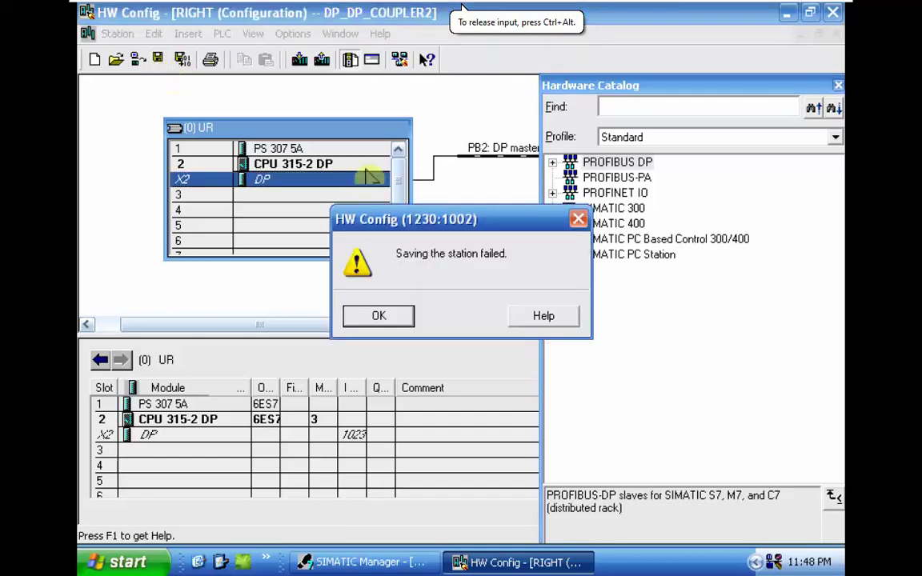
left_click(383, 318)
left_click(836, 34)
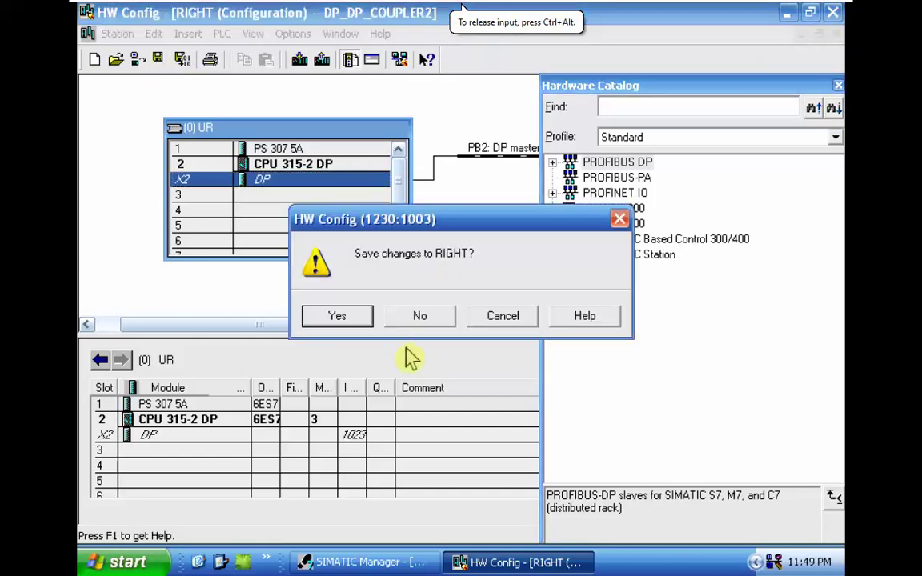
left_click(416, 318)
Reopen RIGHT's hardware, verify the DP interface is on PB2, save-compile and close.
left_click(145, 96)
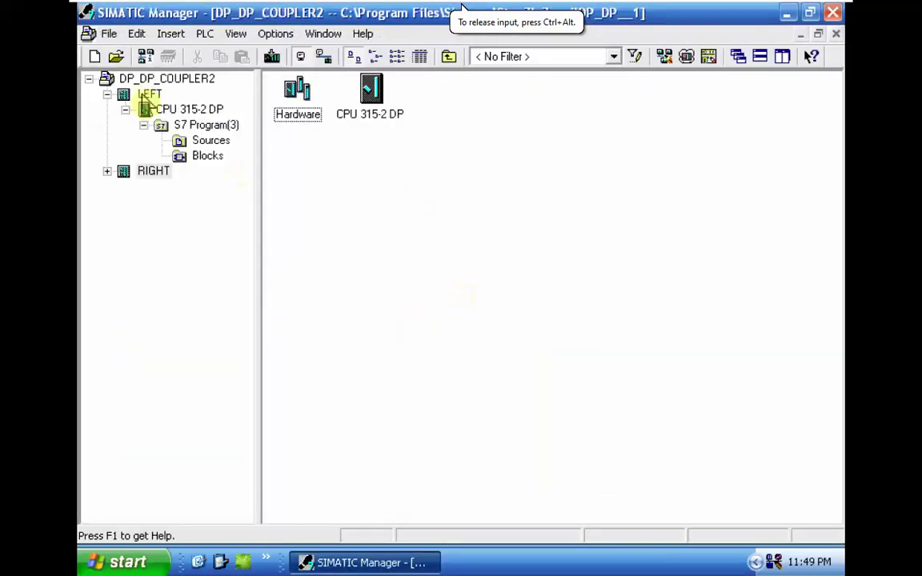
double_click(146, 96)
double_click(153, 110)
double_click(281, 96)
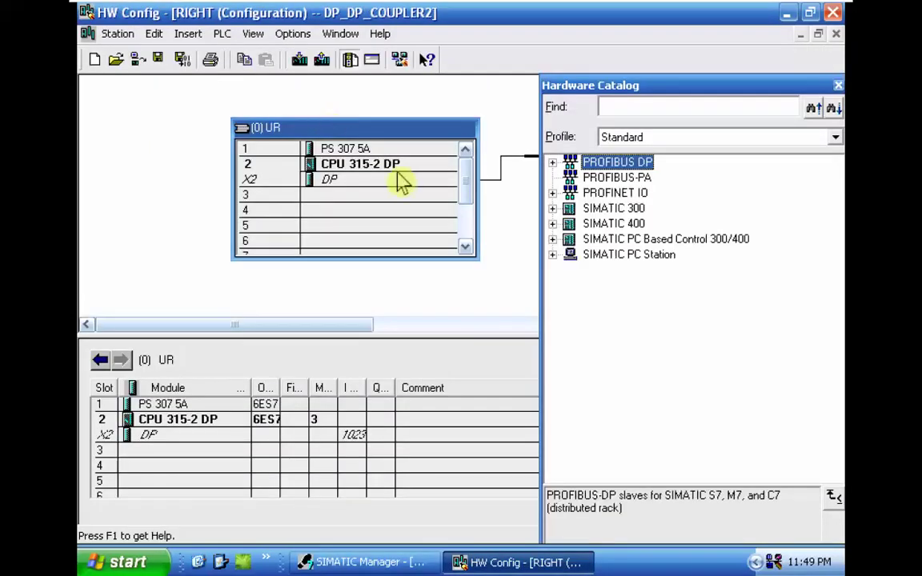
left_click(393, 184)
double_click(392, 188)
left_click(439, 336)
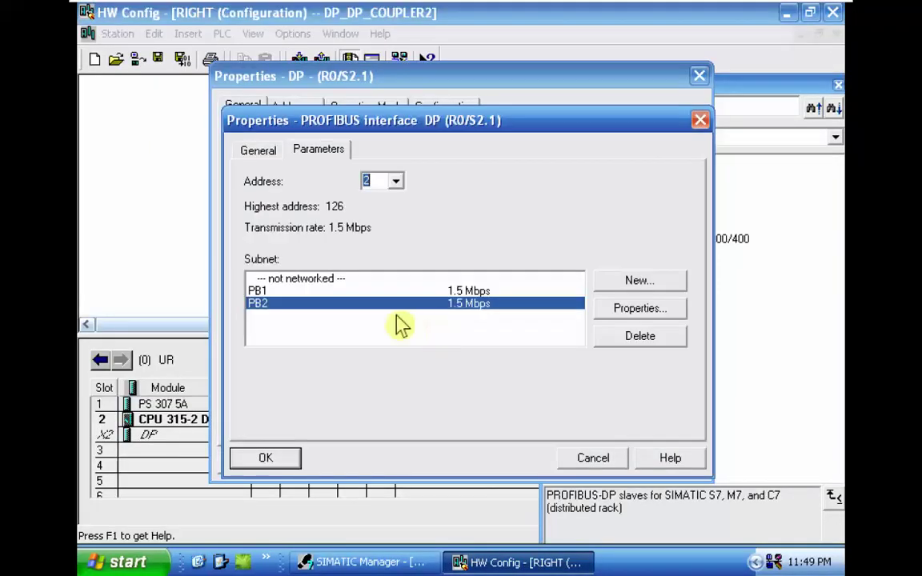
left_click(277, 464)
left_click(268, 468)
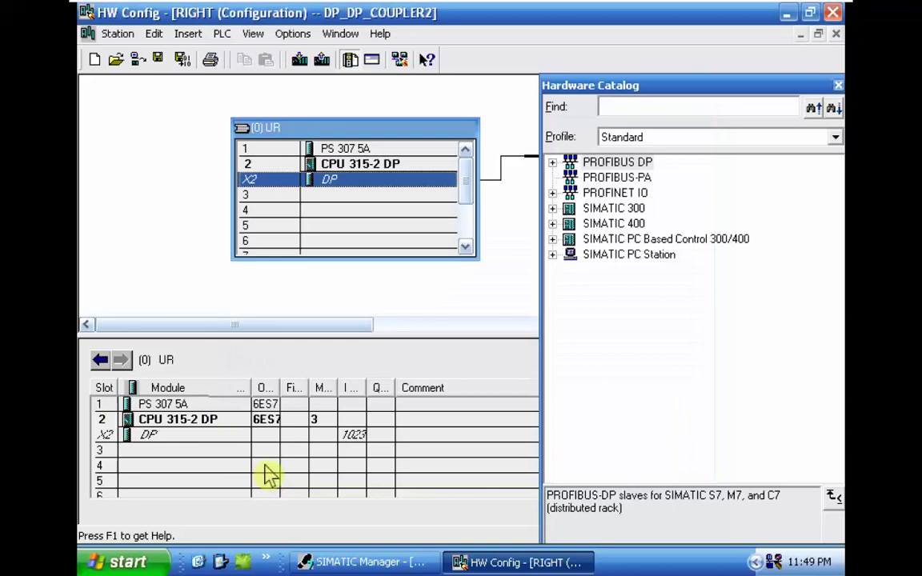
left_click(182, 61)
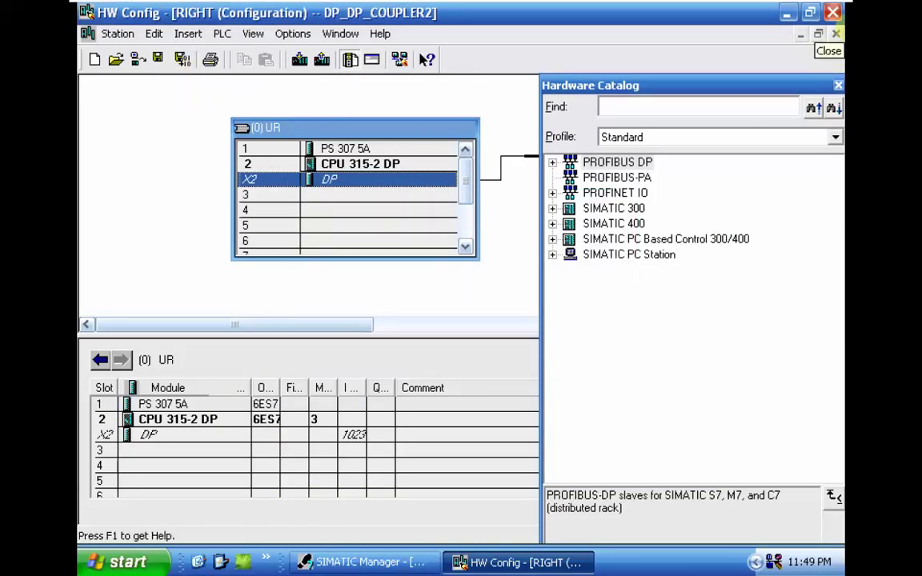
left_click(836, 34)
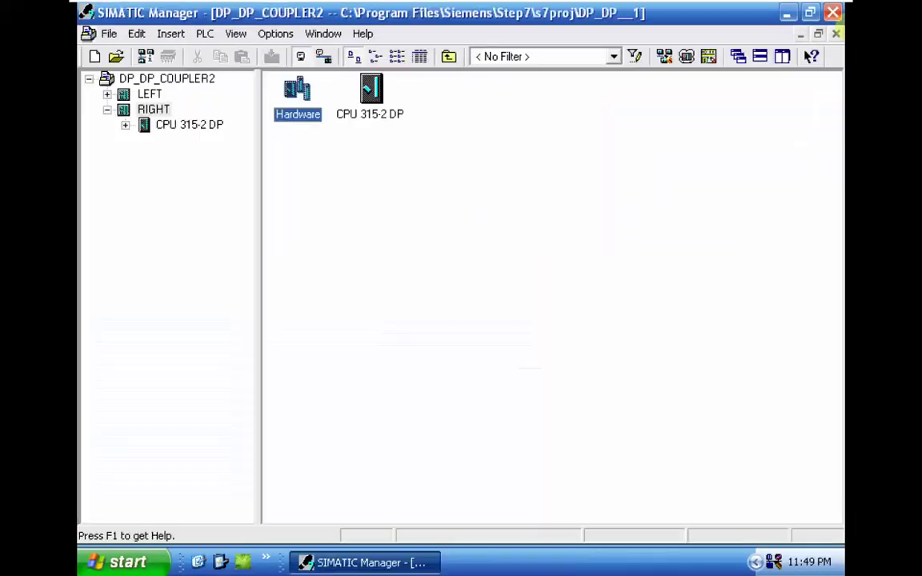
Open LEFT's hardware configuration and expand PROFIBUS DP > Additional Field Devices > Gateway.
left_click(107, 110)
left_click(149, 94)
double_click(297, 100)
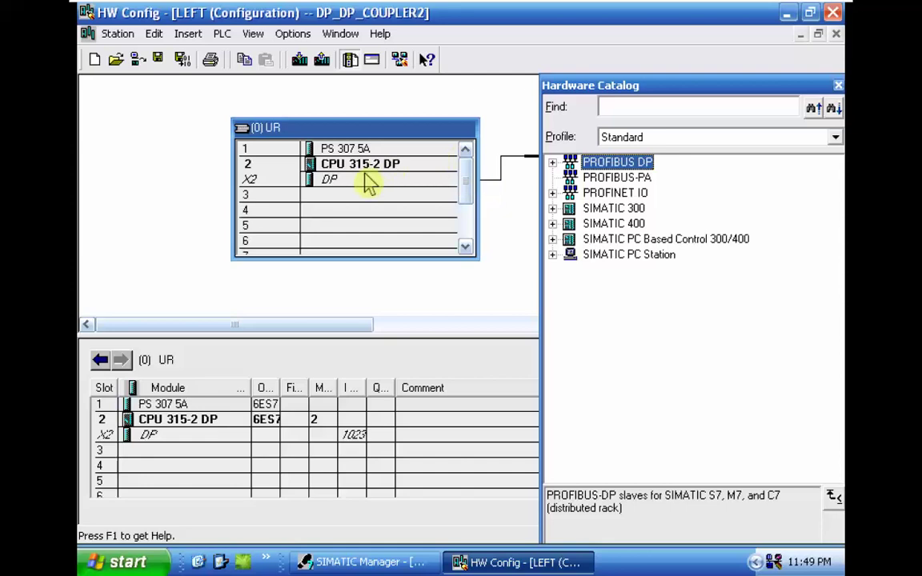
left_click_drag(289, 322, 365, 324)
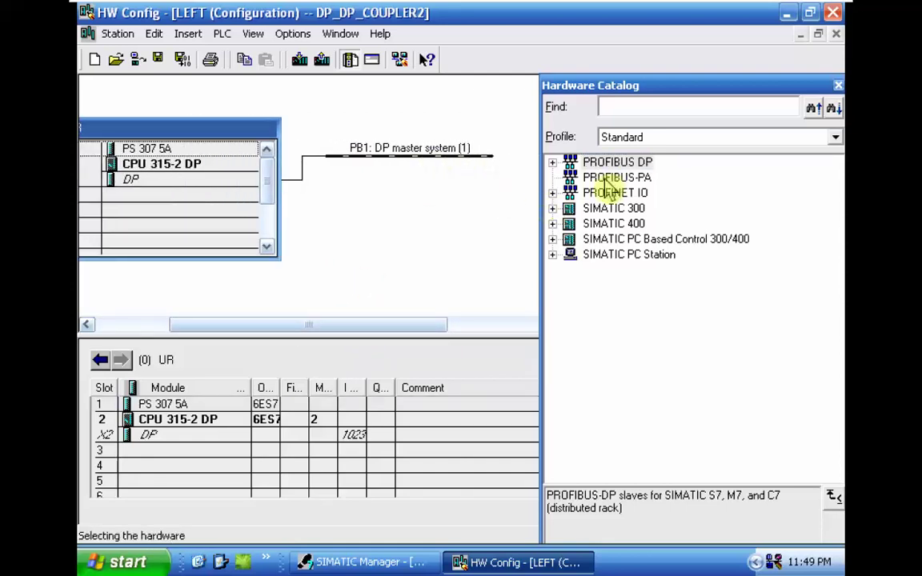
left_click(553, 164)
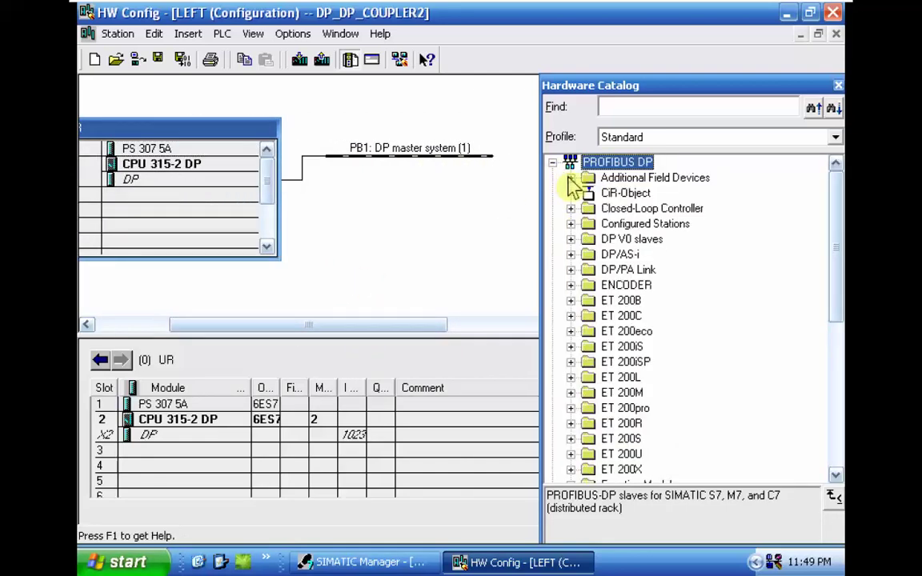
left_click(571, 178)
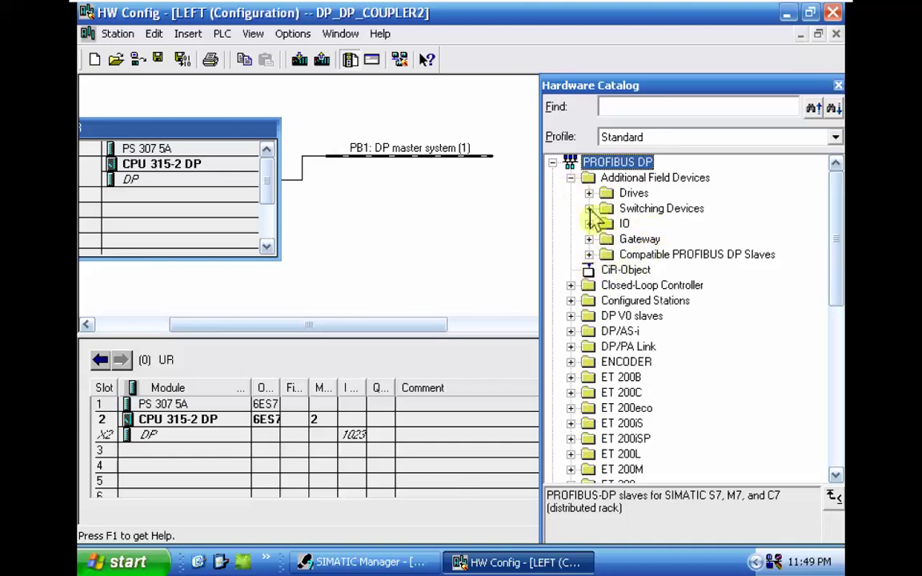
double_click(636, 240)
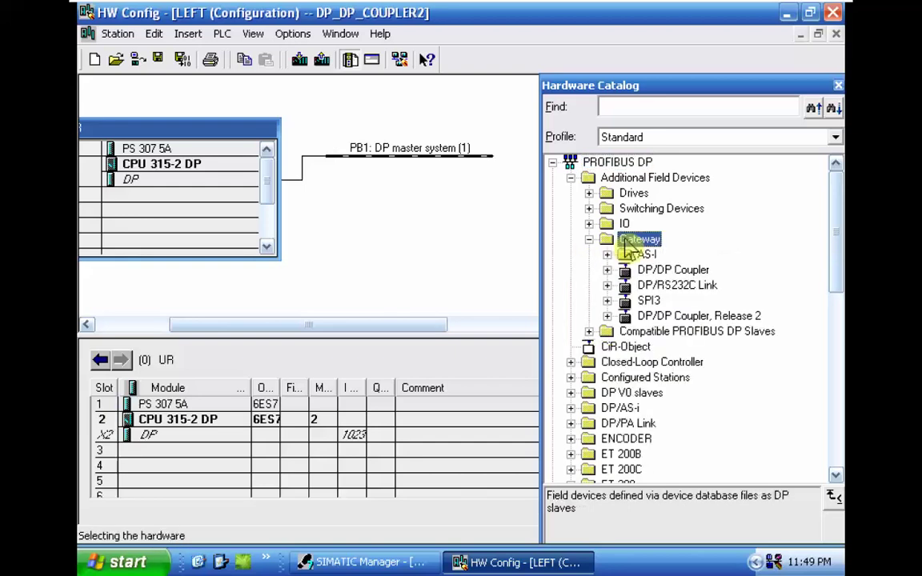
Attach DP/DP Coupler, Release 2 to PB1 at address 5, then return to SIMATIC Manager.
left_click(689, 317)
double_click(684, 317)
left_click(352, 329)
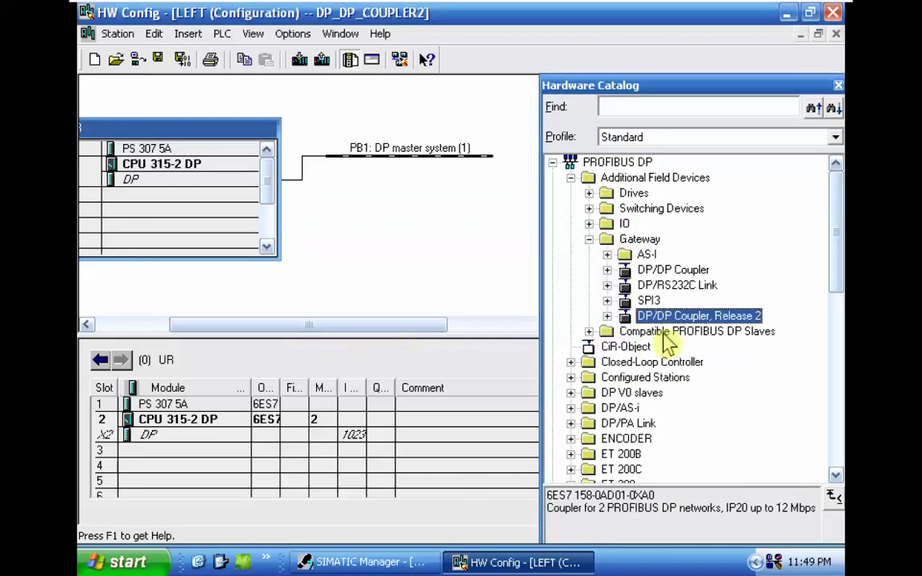
left_click_drag(653, 326, 417, 158)
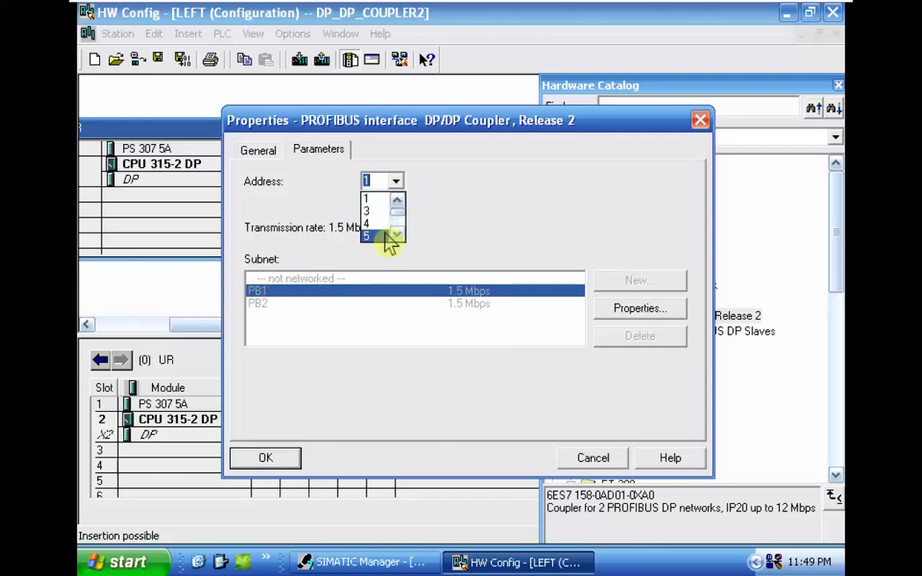
left_click(389, 237)
left_click(267, 459)
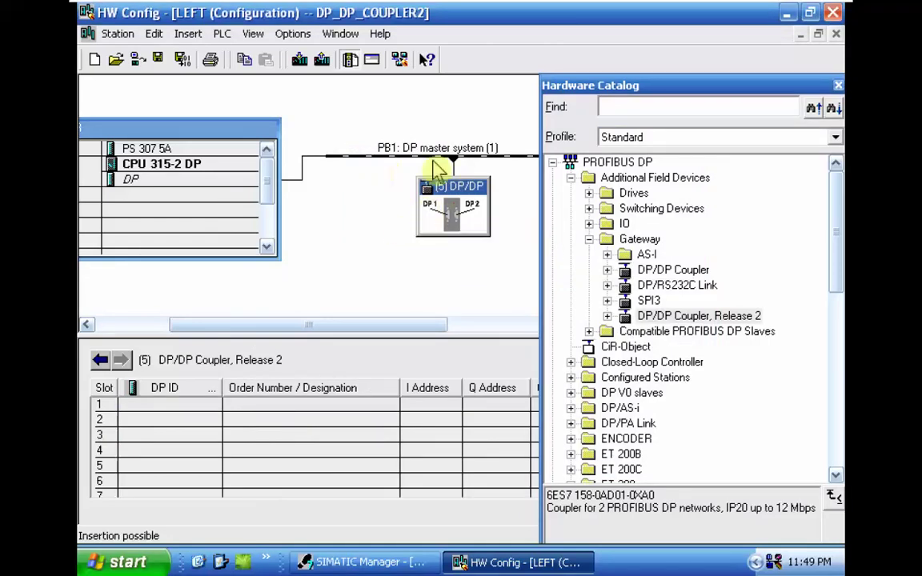
left_click(340, 34)
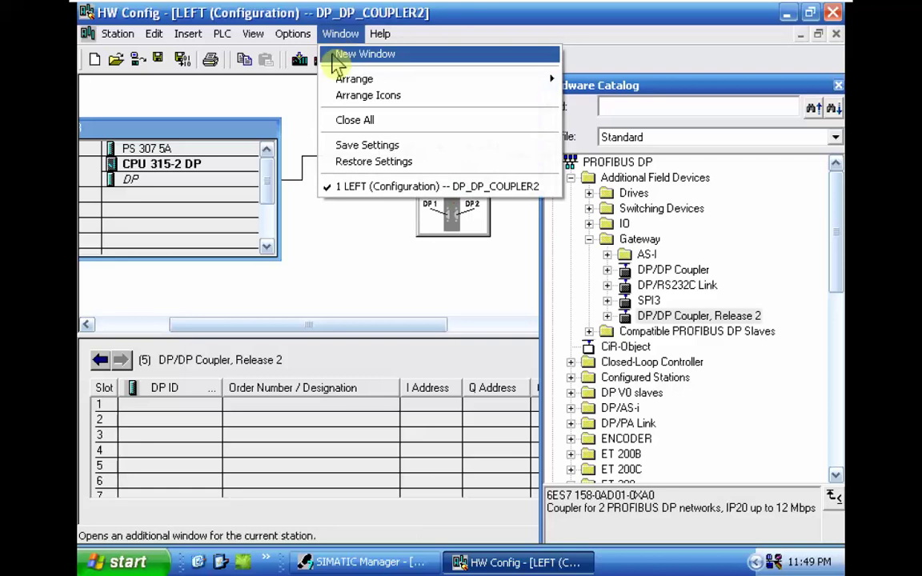
key("alt+Tab")
Open RIGHT's hardware and attach DP/DP Coupler, Release 2 to PB2 at address 6.
left_click(156, 112)
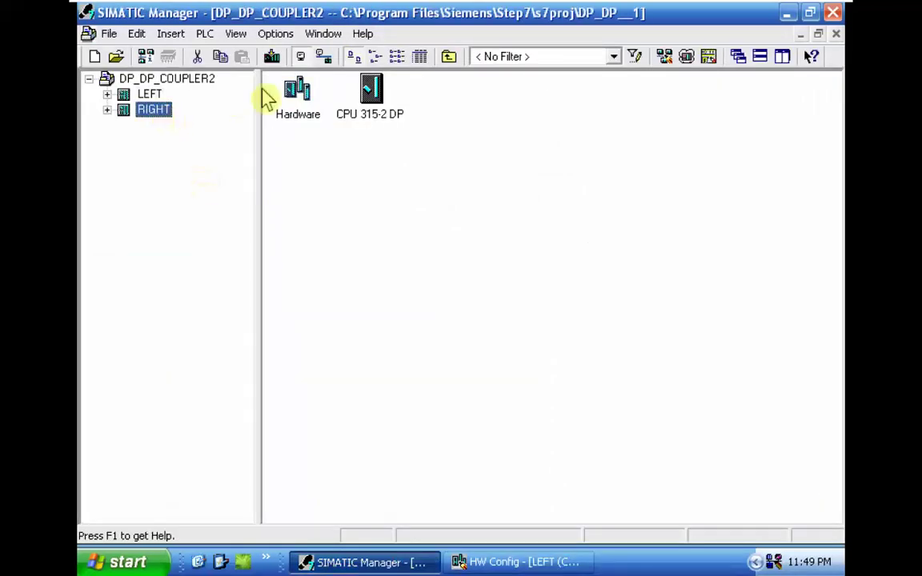
double_click(290, 109)
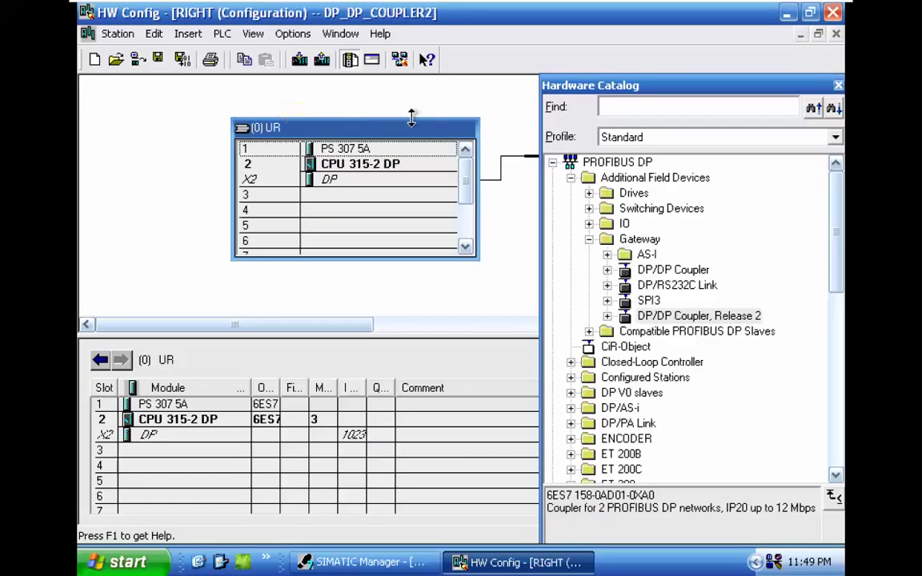
left_click_drag(363, 325, 406, 325)
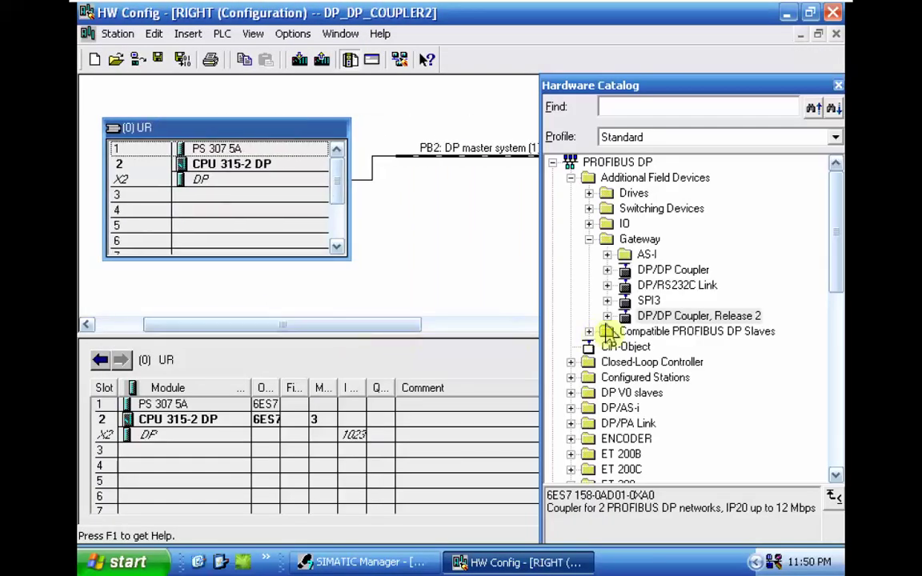
left_click_drag(635, 324, 480, 172)
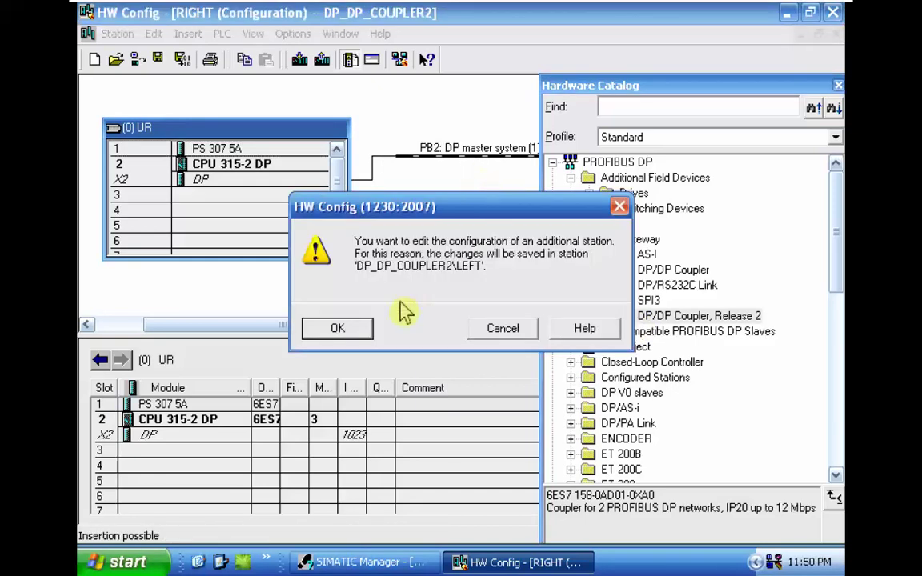
left_click(337, 329)
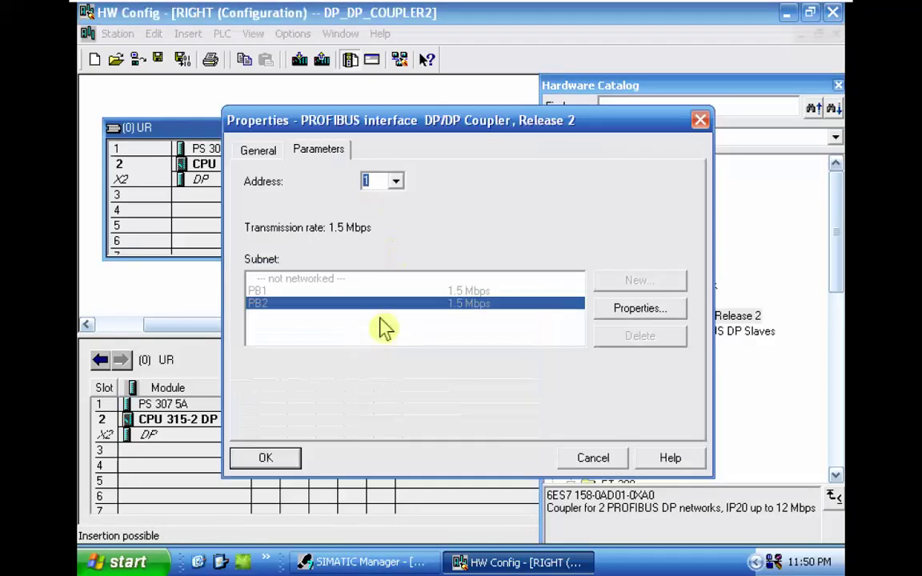
left_click(395, 182)
left_click(373, 225)
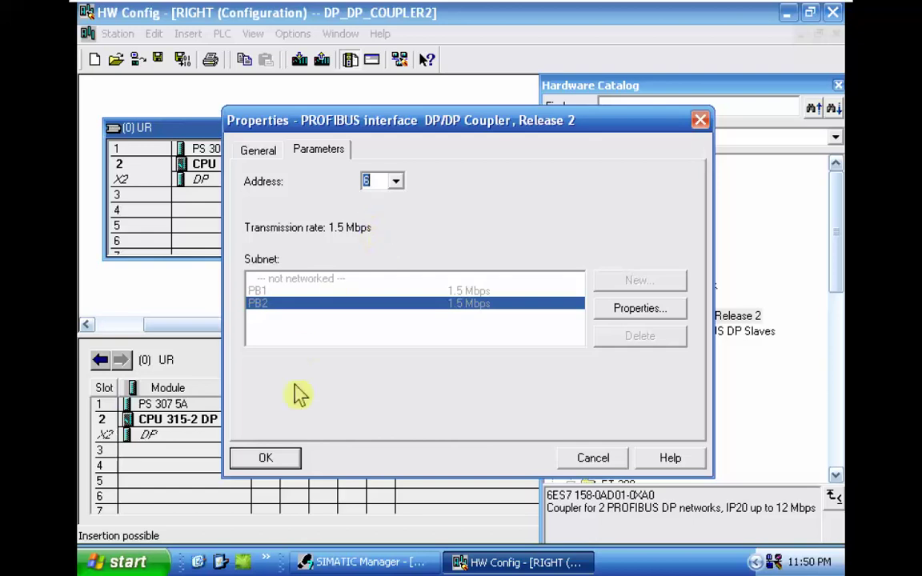
left_click(266, 459)
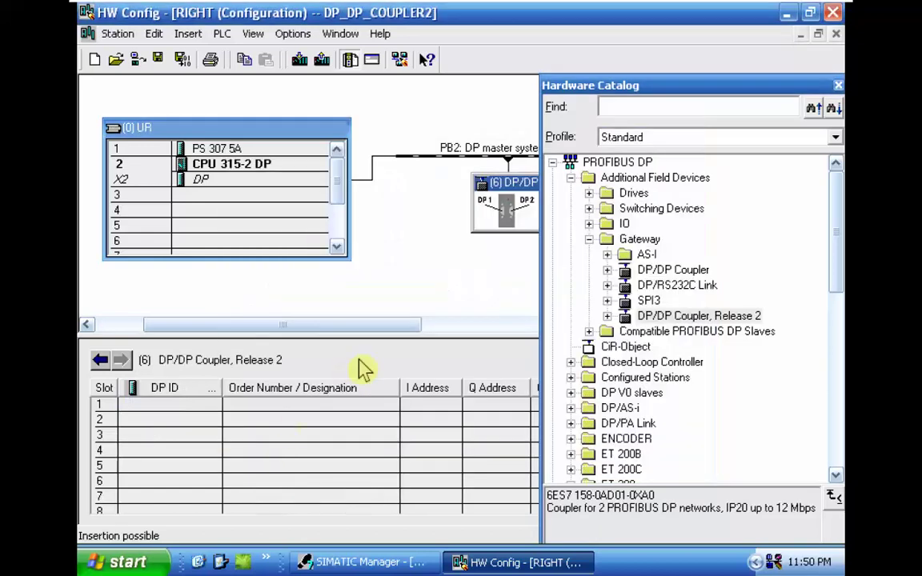
left_click(338, 36)
Switch to the LEFT station and expand the DP/DP Coupler, Release 2 module list.
left_click(361, 184)
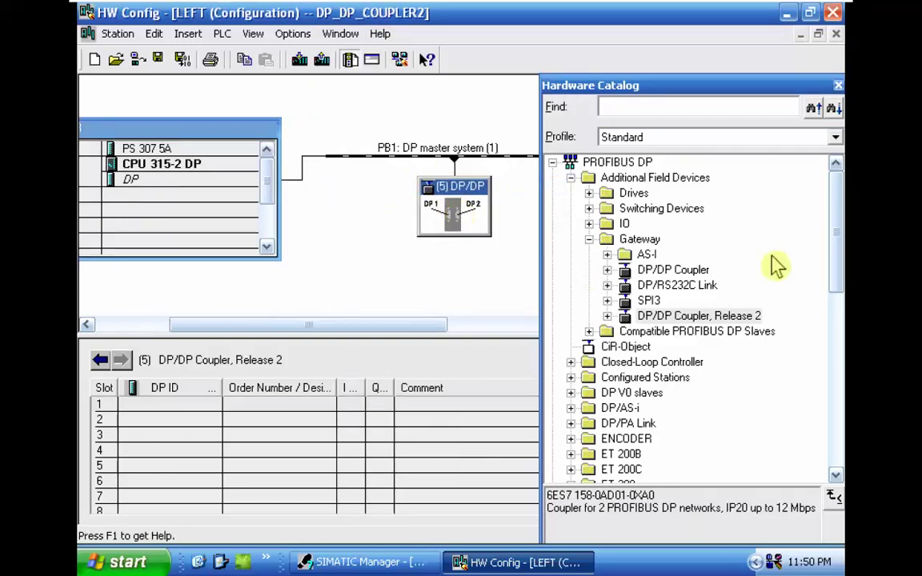
left_click(608, 316)
left_click(701, 301)
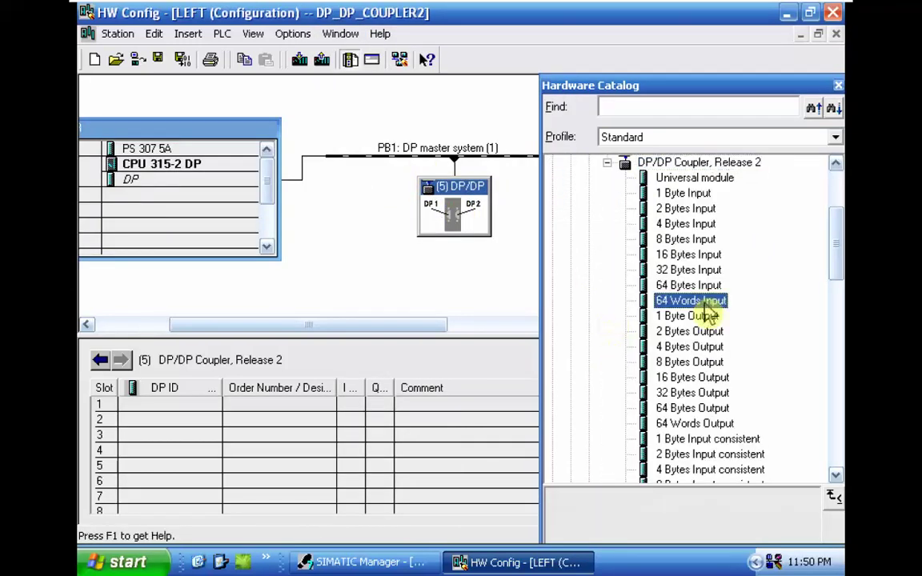
scroll(708, 316, "down", 3)
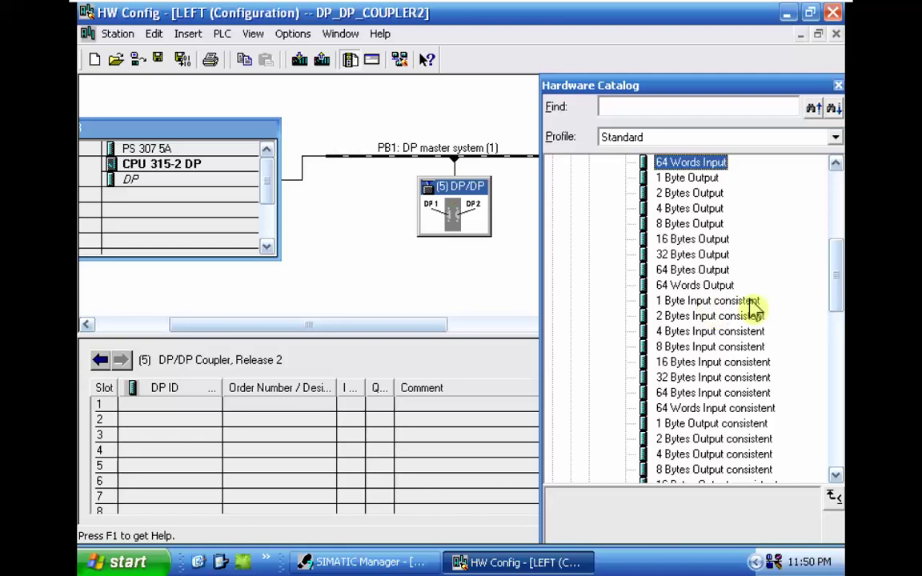
scroll(755, 308, "up", 2)
scroll(729, 191, "up", 1)
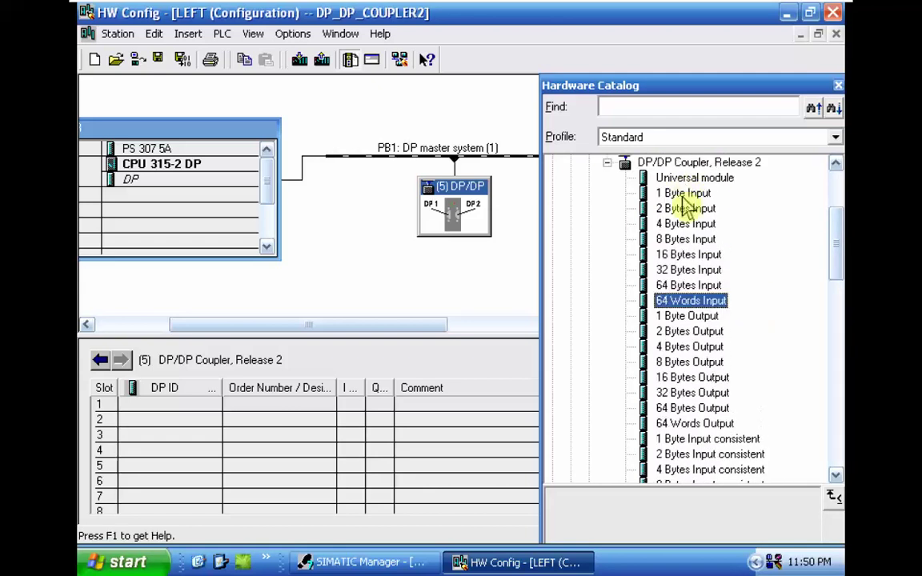
scroll(706, 232, "down", 1)
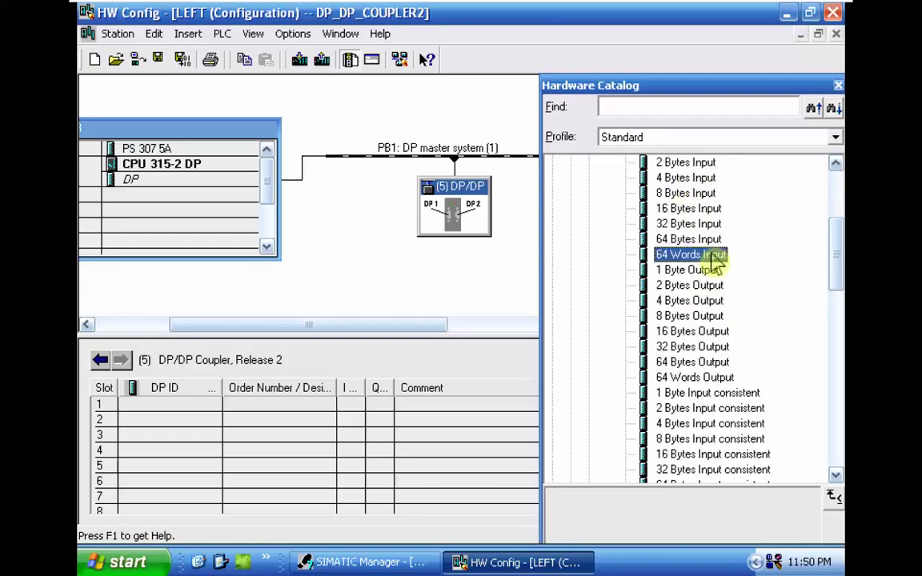
Drag the 16 Bytes Output consistent module toward the coupler's slot table.
left_click_drag(696, 303, 724, 379)
scroll(713, 308, "up", 2)
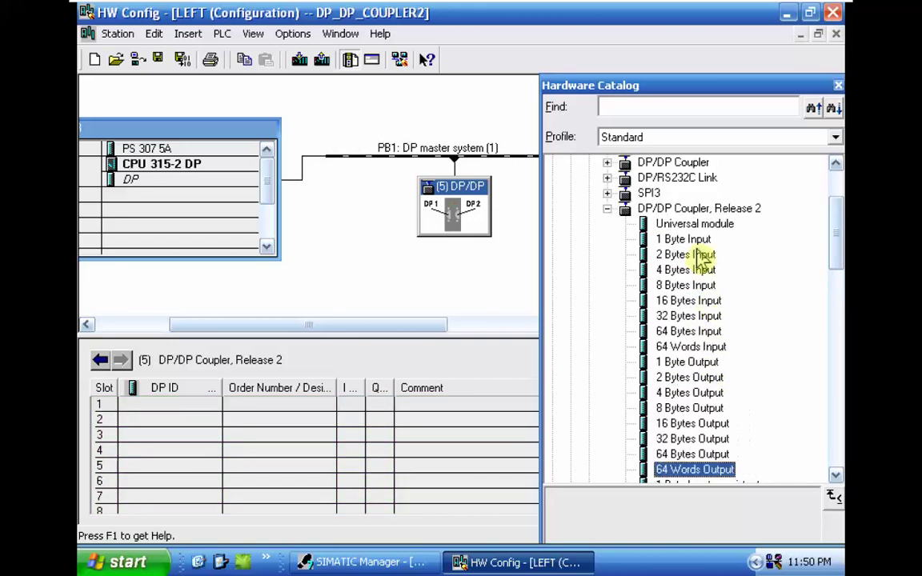
left_click_drag(698, 239, 711, 400)
scroll(699, 241, "down", 2)
left_click(709, 394)
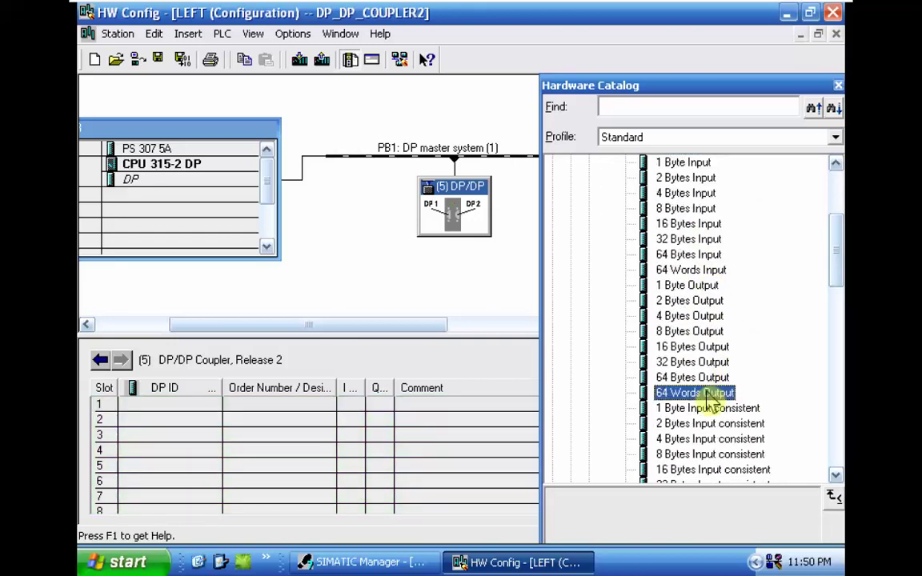
scroll(706, 428, "down", 1)
left_click_drag(707, 423, 692, 439)
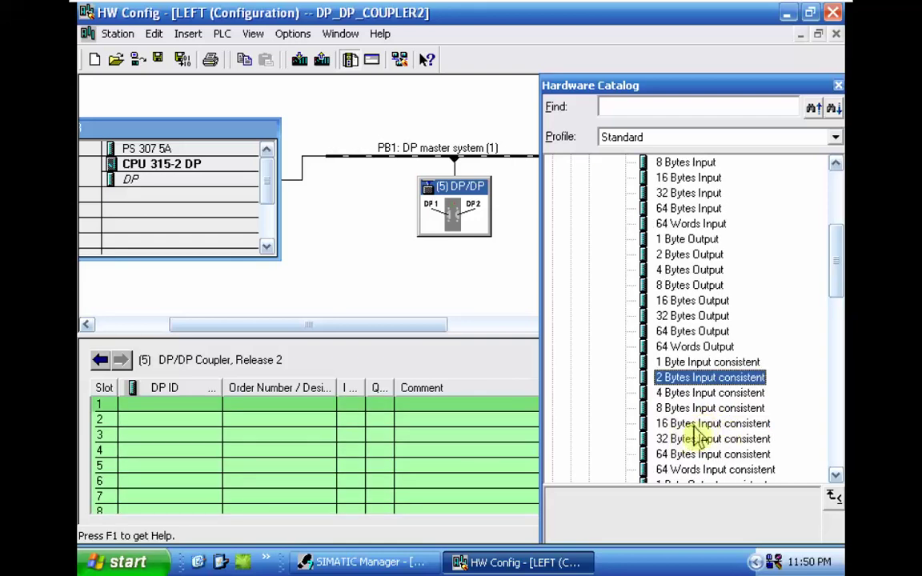
left_click(698, 426)
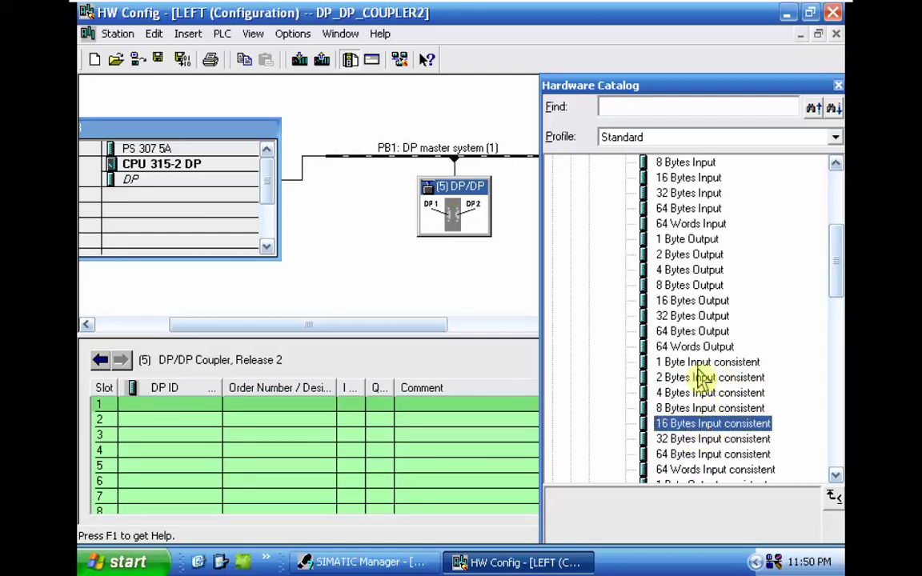
scroll(712, 380, "down", 2)
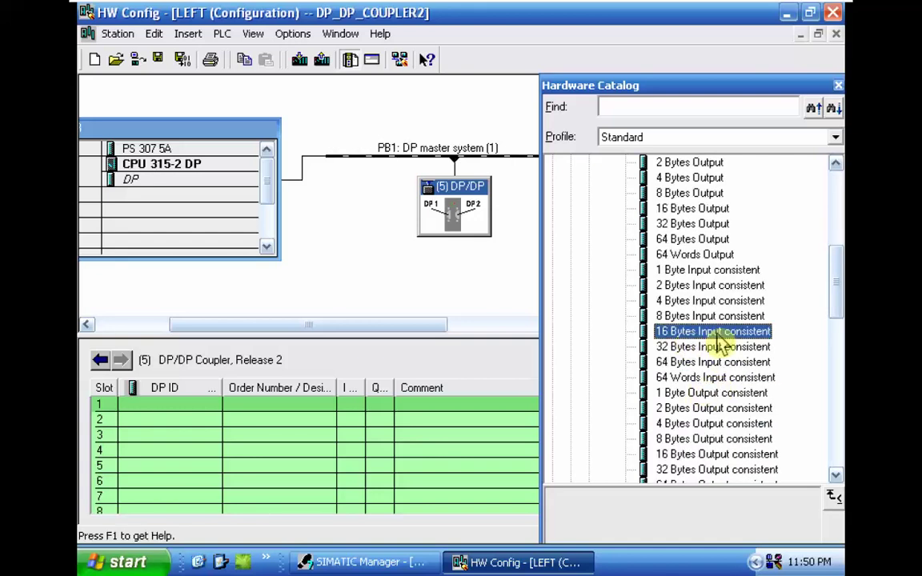
left_click(706, 456)
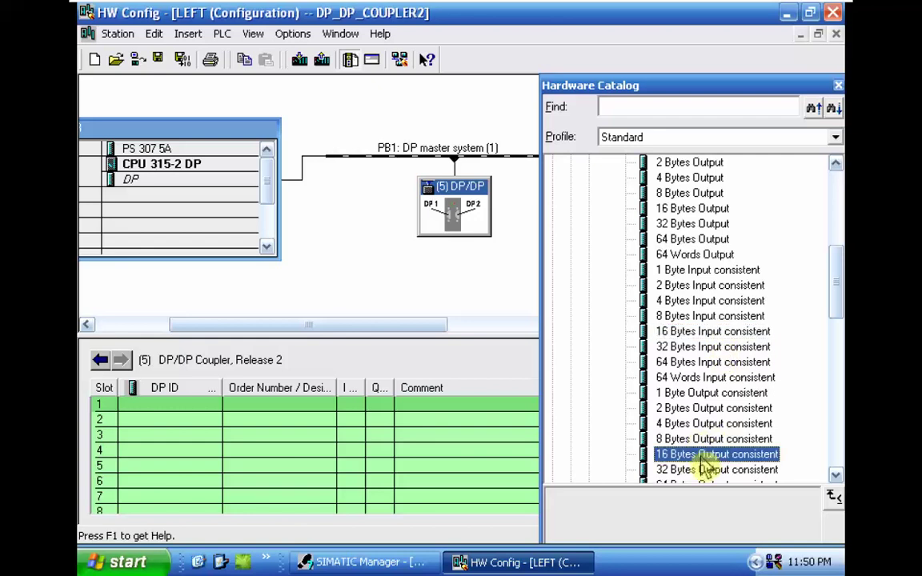
left_click_drag(703, 460, 337, 450)
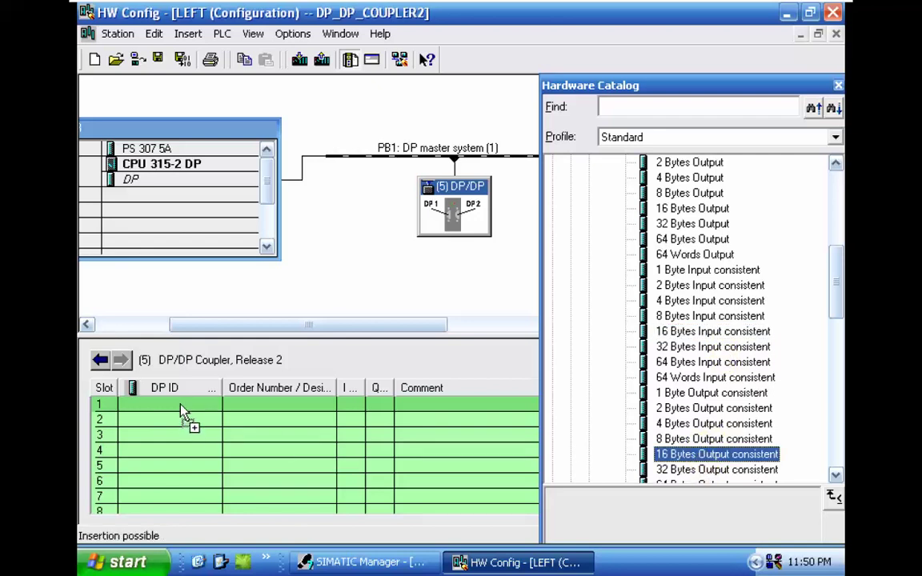
Try inserting the output module into slot 1 twice and dismiss both processing errors.
left_click_drag(181, 412, 188, 412)
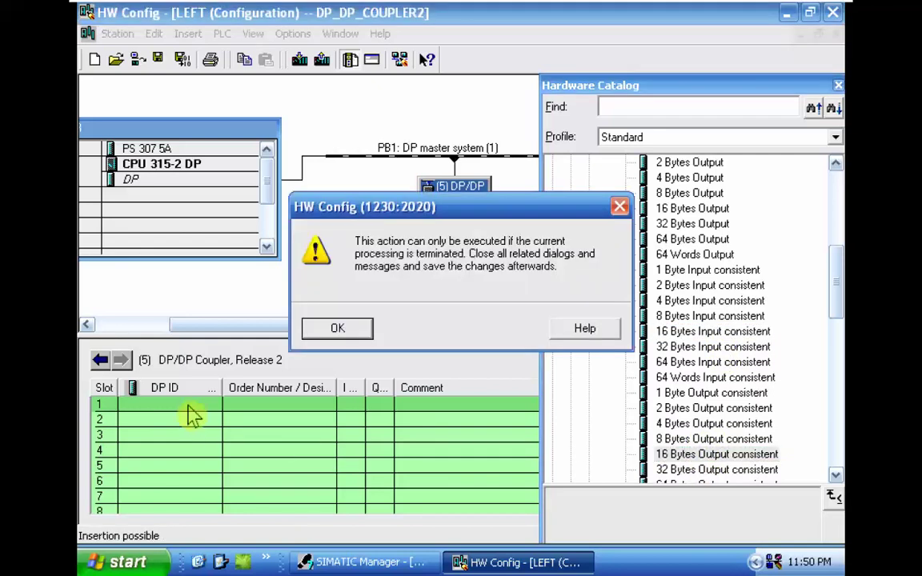
left_click(358, 332)
left_click_drag(677, 463, 160, 412)
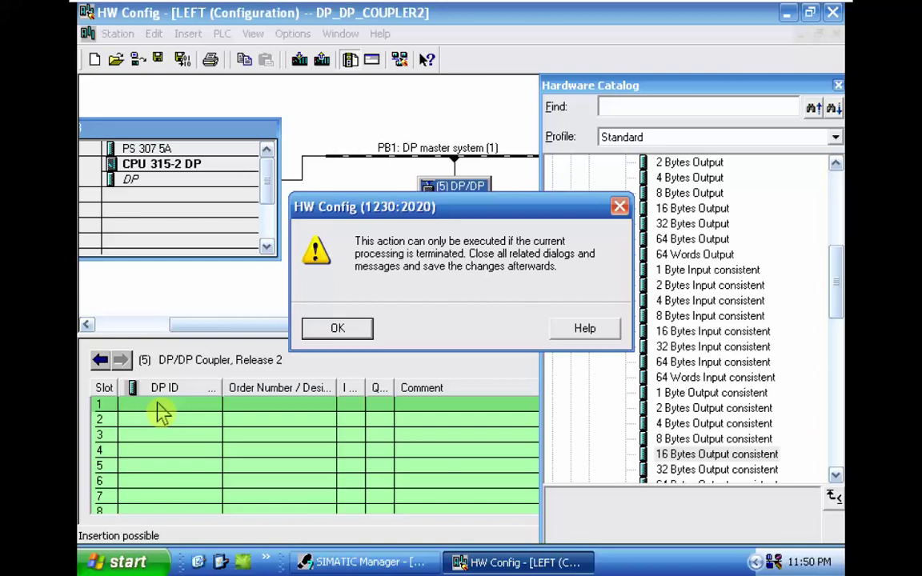
left_click(341, 329)
Close the RIGHT configuration, saving its changes, and exit HW Config.
left_click(344, 34)
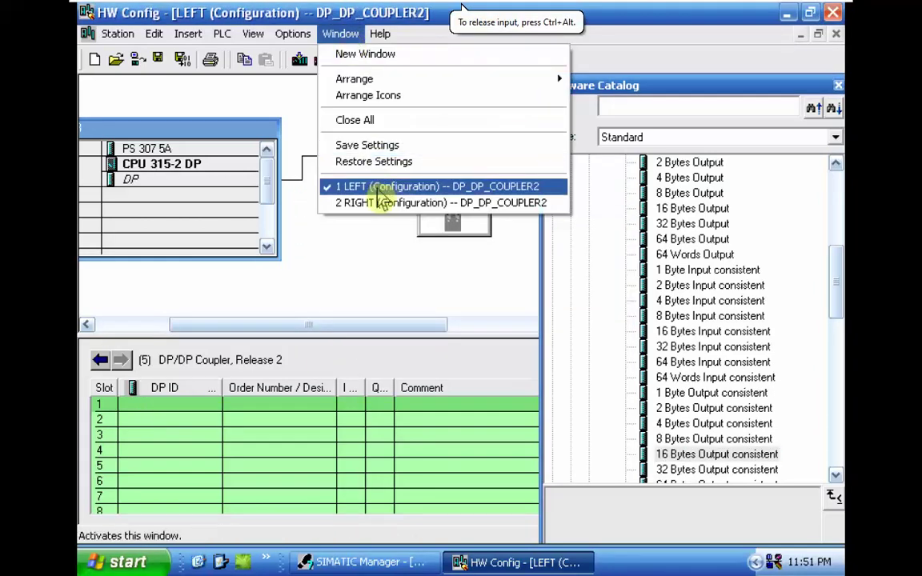
left_click(380, 204)
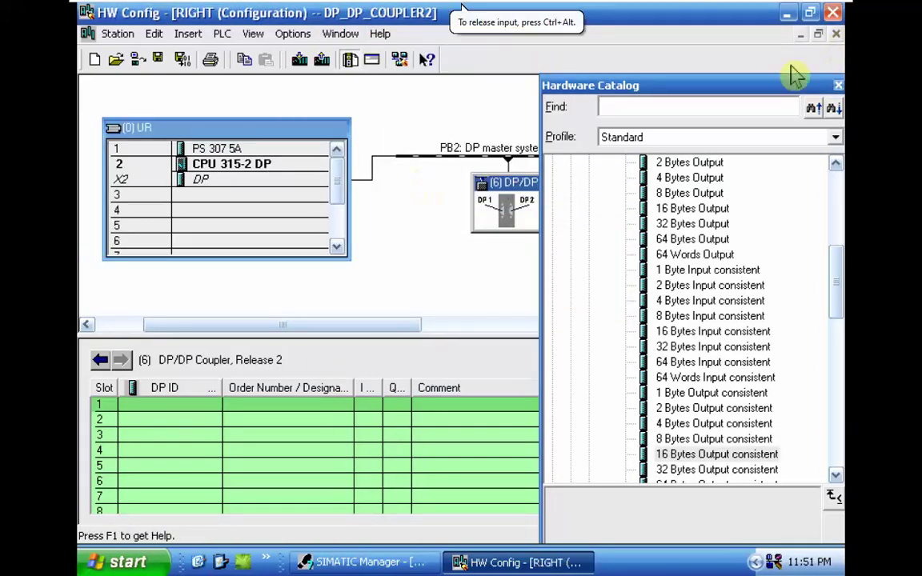
left_click(836, 34)
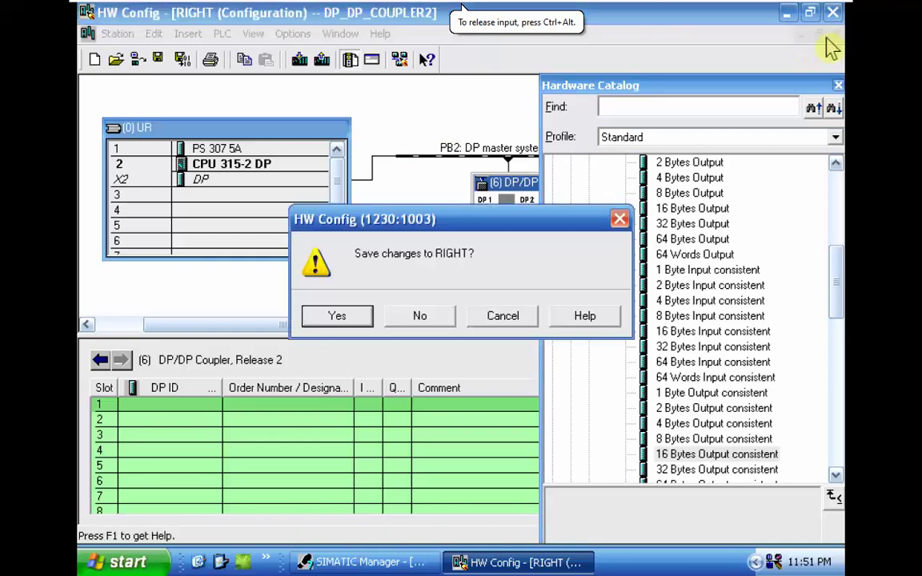
left_click(340, 317)
left_click(355, 328)
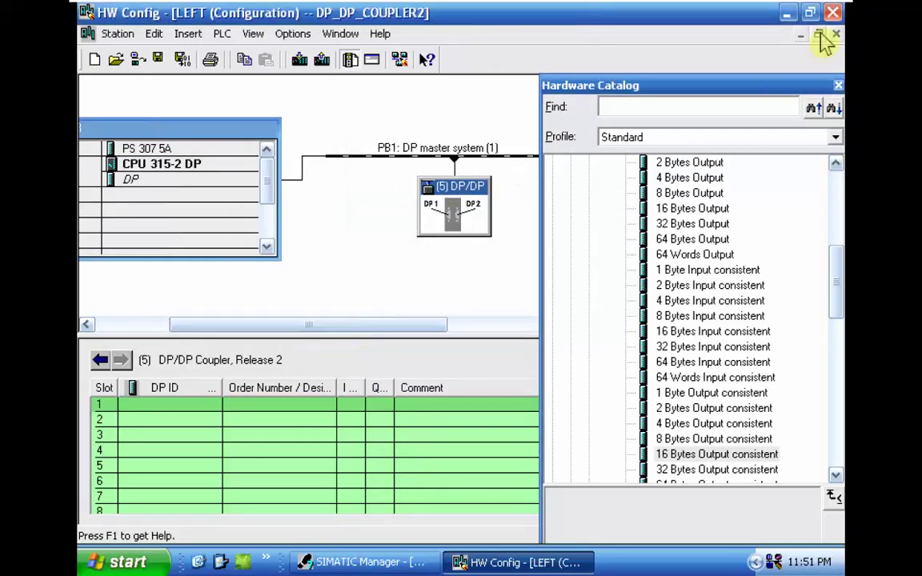
left_click(833, 12)
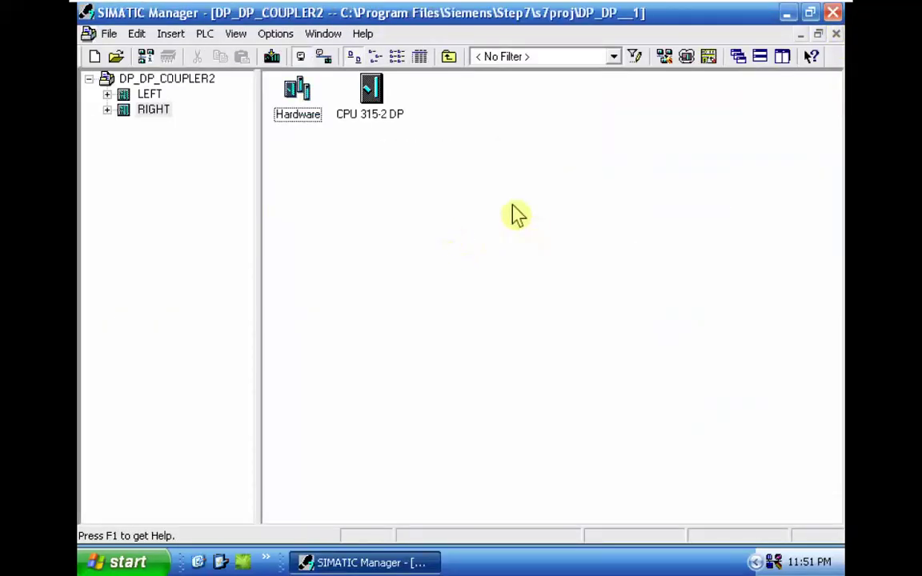
Reopen the LEFT station's hardware configuration and select its DP/DP coupler.
left_click(149, 95)
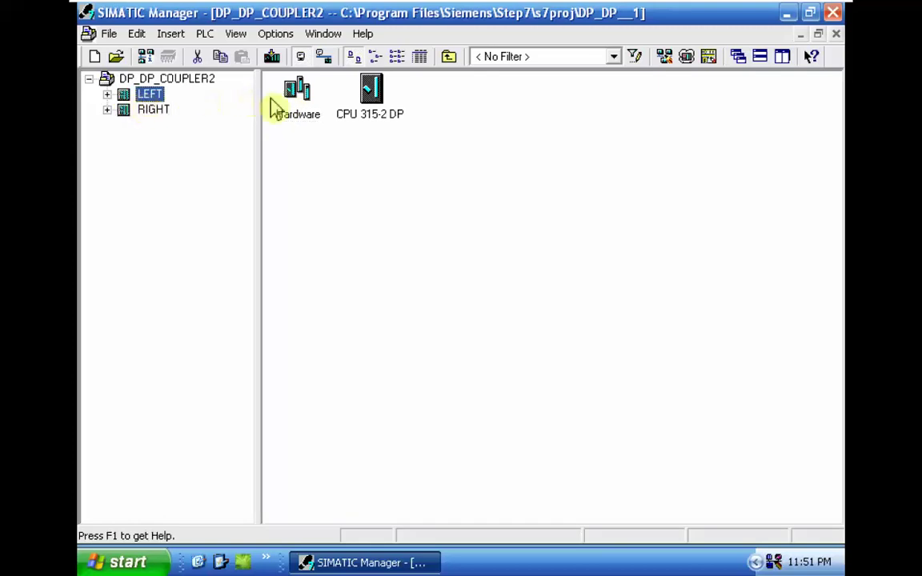
left_click(301, 105)
double_click(302, 102)
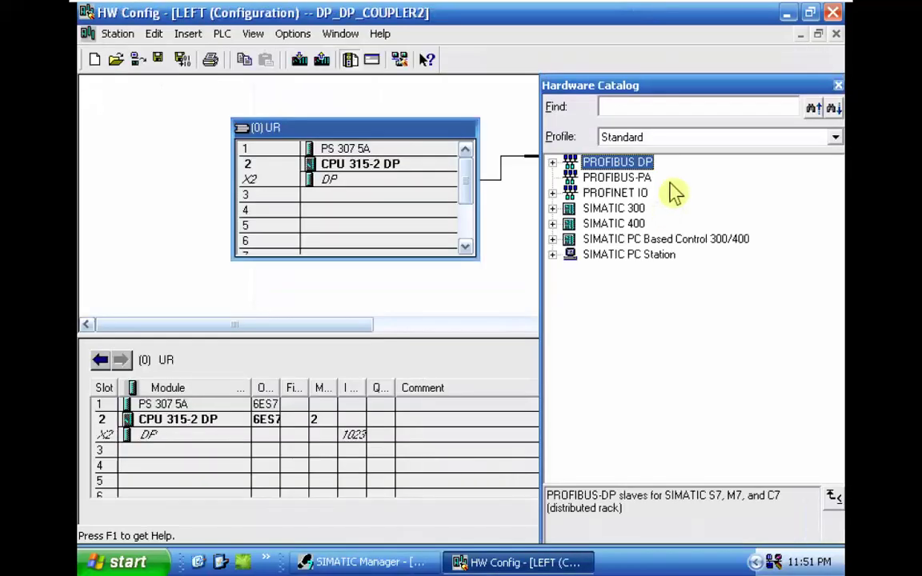
left_click_drag(323, 324, 412, 326)
left_click(417, 224)
Expand PROFIBUS DP > Additional Field Devices > Gateway > DP/DP Coupler, Release 2 in the catalog.
double_click(556, 163)
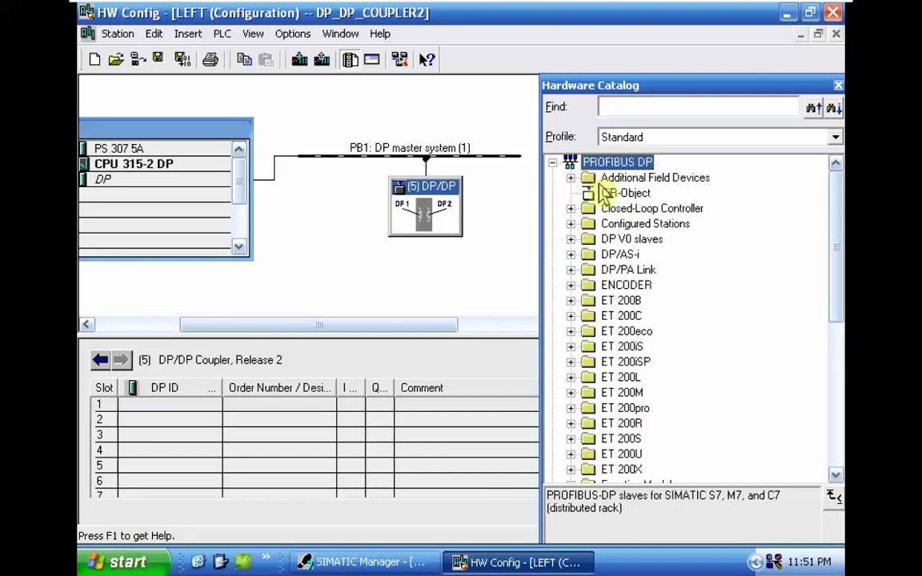
left_click(570, 178)
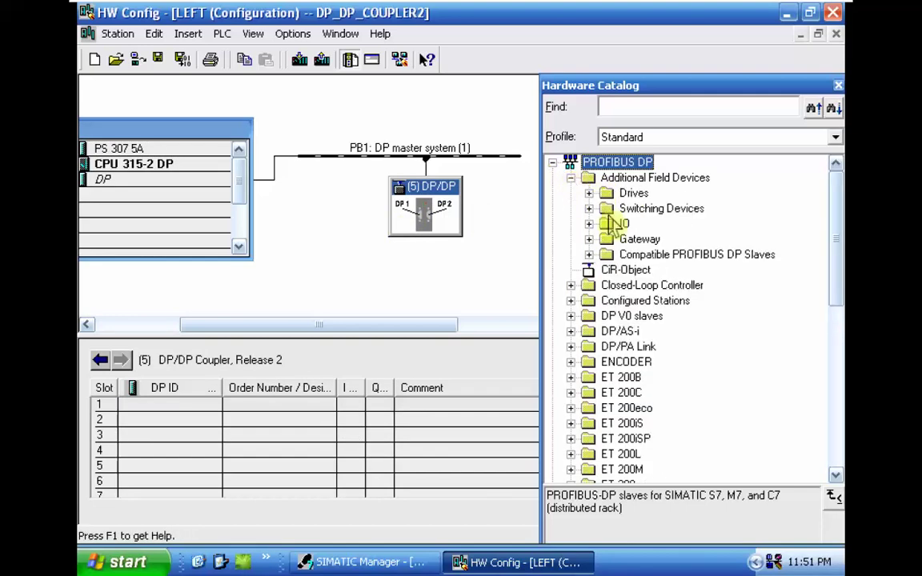
left_click(588, 249)
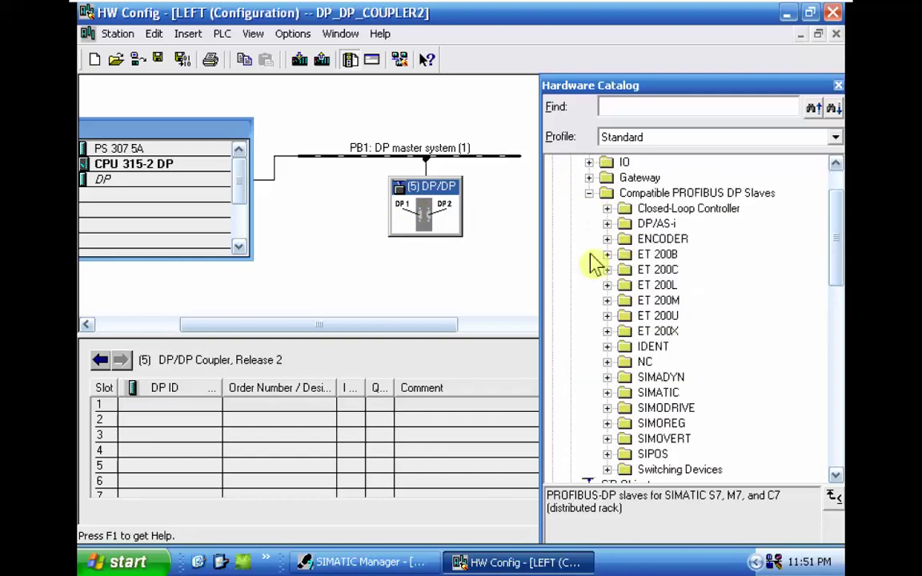
left_click(589, 194)
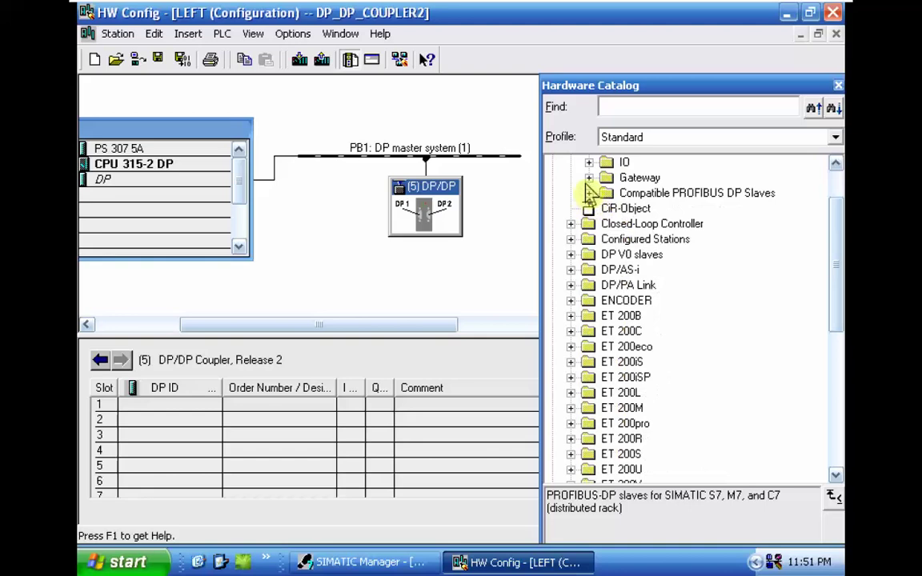
left_click(589, 178)
left_click(608, 256)
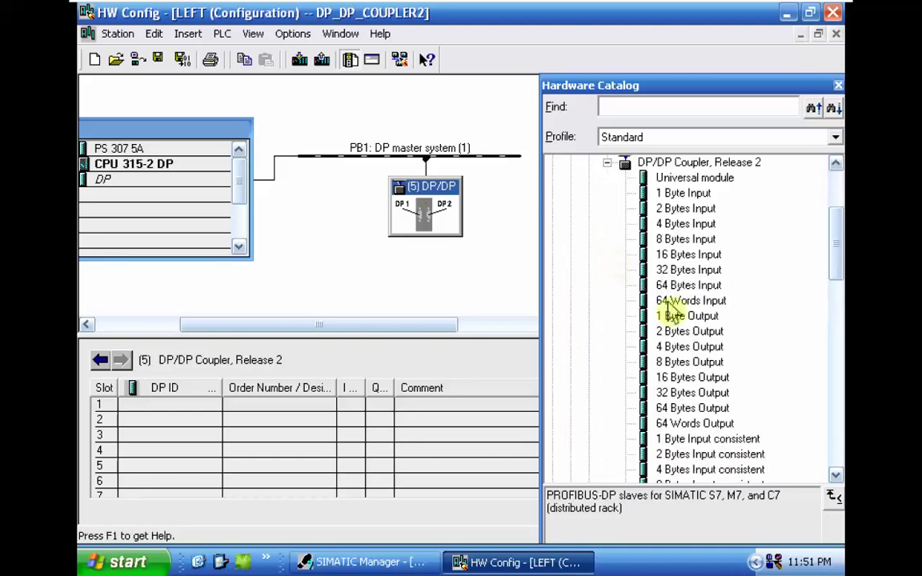
left_click(673, 300)
scroll(665, 312, "down", 4)
scroll(664, 316, "up", 1)
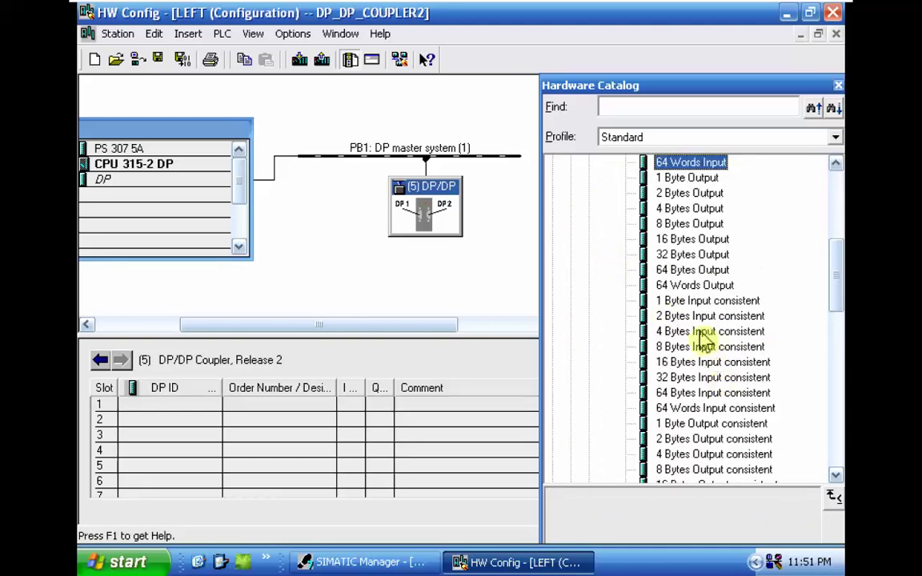
left_click(719, 363)
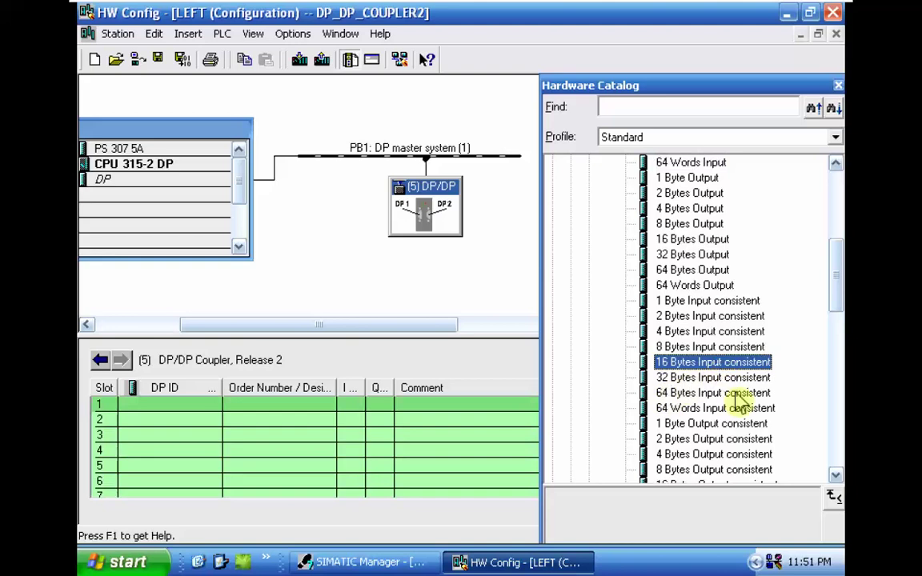
scroll(704, 458, "down", 1)
Insert 16 Bytes Output consistent into slot 1 of LEFT's coupler and widen the address columns.
left_click_drag(705, 440, 340, 482)
left_click_drag(172, 410, 178, 412)
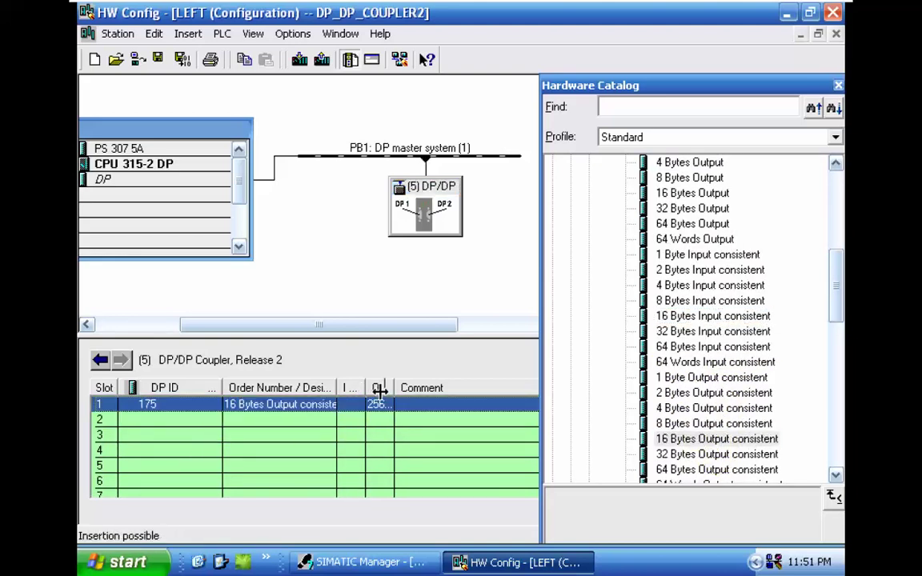
left_click_drag(362, 390, 382, 389)
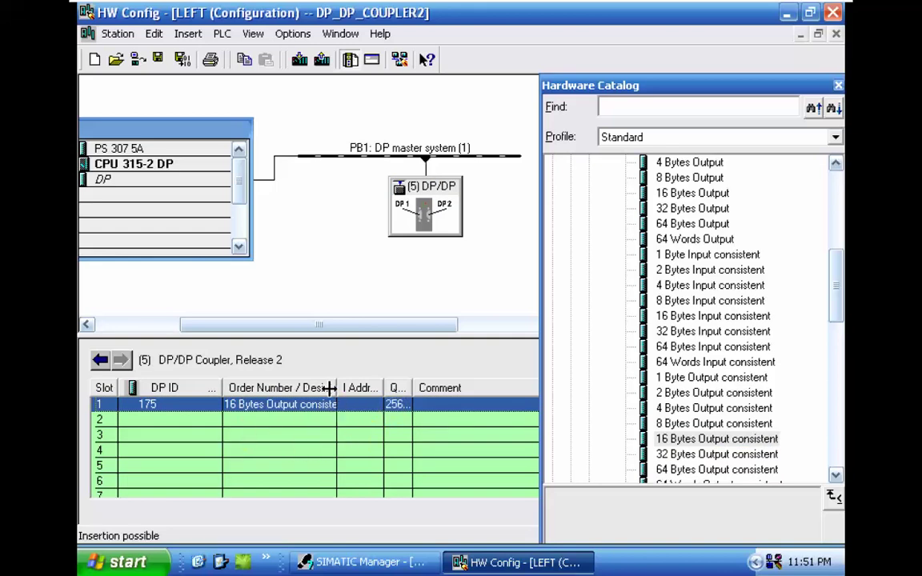
left_click_drag(357, 388, 355, 388)
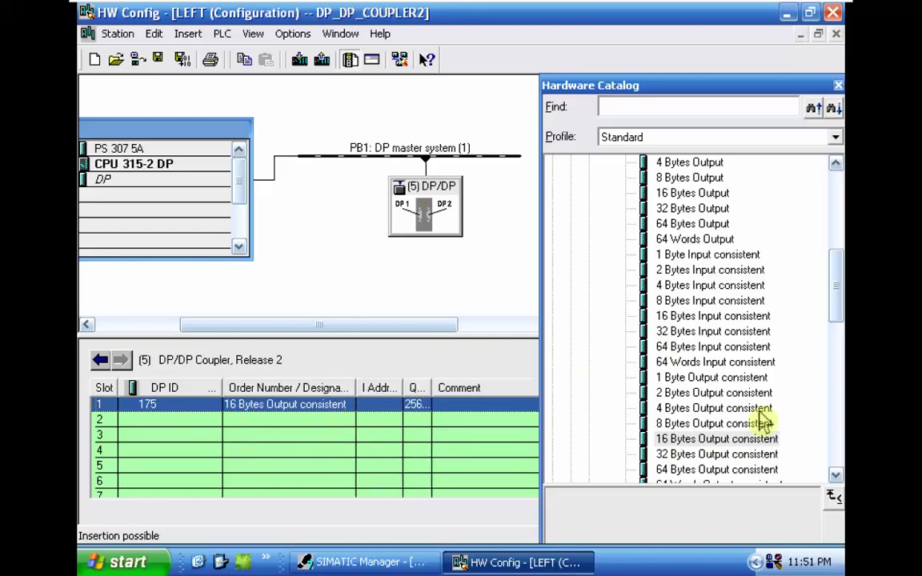
Insert 16 Bytes Input consistent into slot 2, then check slot 1's address range.
left_click(705, 318)
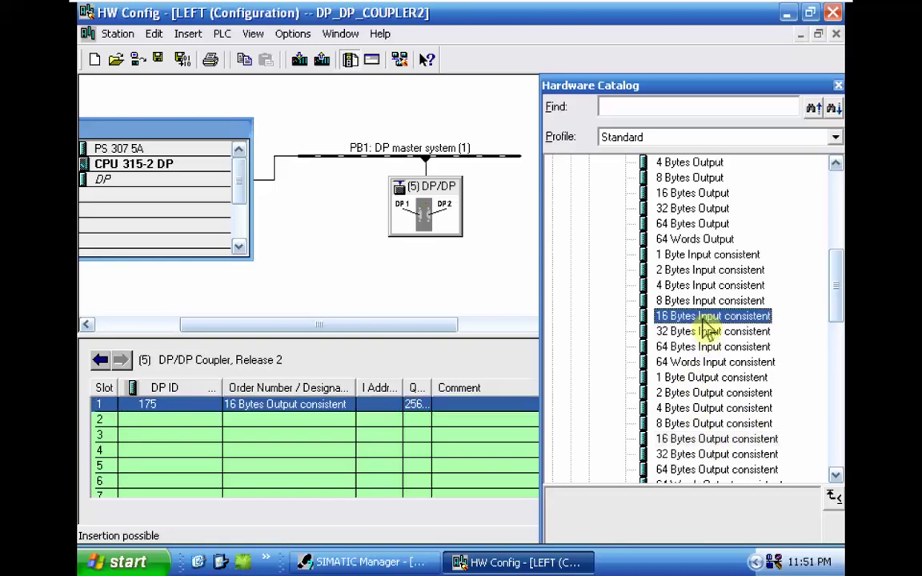
left_click_drag(703, 324, 487, 352)
left_click_drag(270, 426, 276, 426)
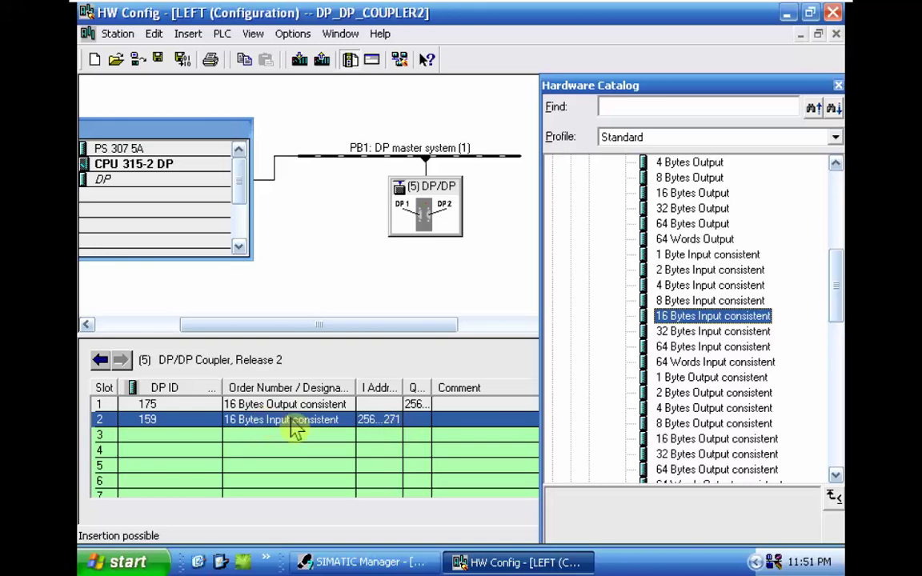
double_click(412, 405)
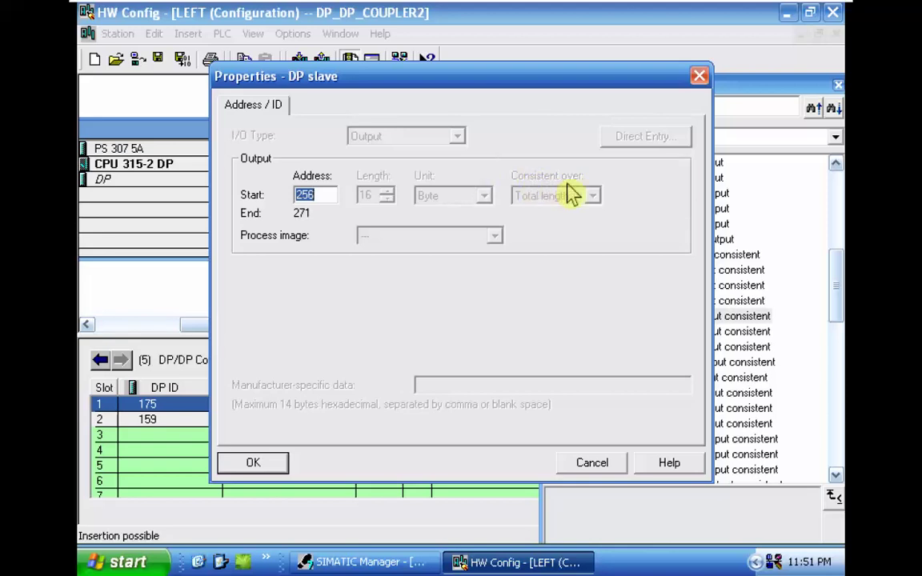
left_click(597, 468)
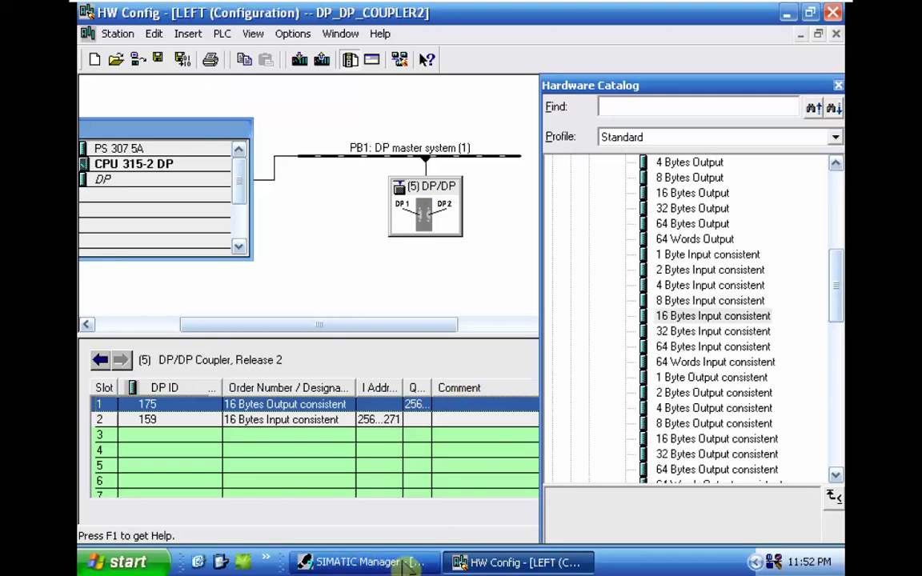
left_click_drag(346, 326, 319, 329)
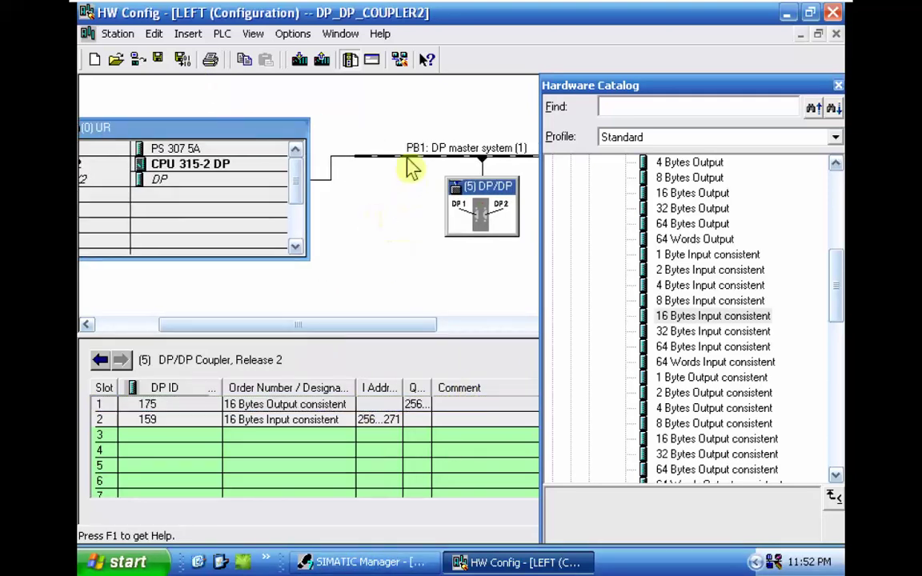
left_click(267, 405)
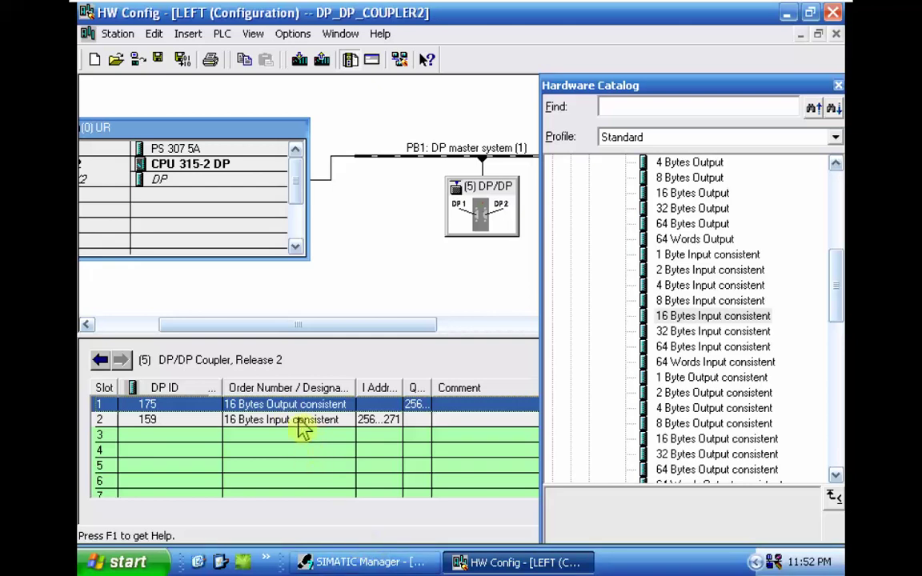
Open RIGHT's hardware configuration and put 16 Bytes Input consistent in its coupler's slot 1.
left_click(336, 565)
left_click(152, 111)
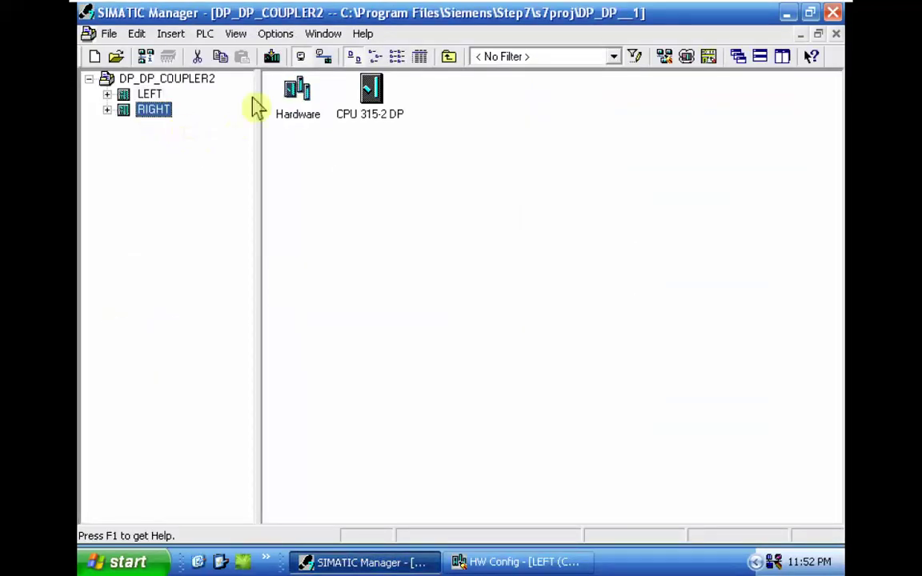
double_click(300, 94)
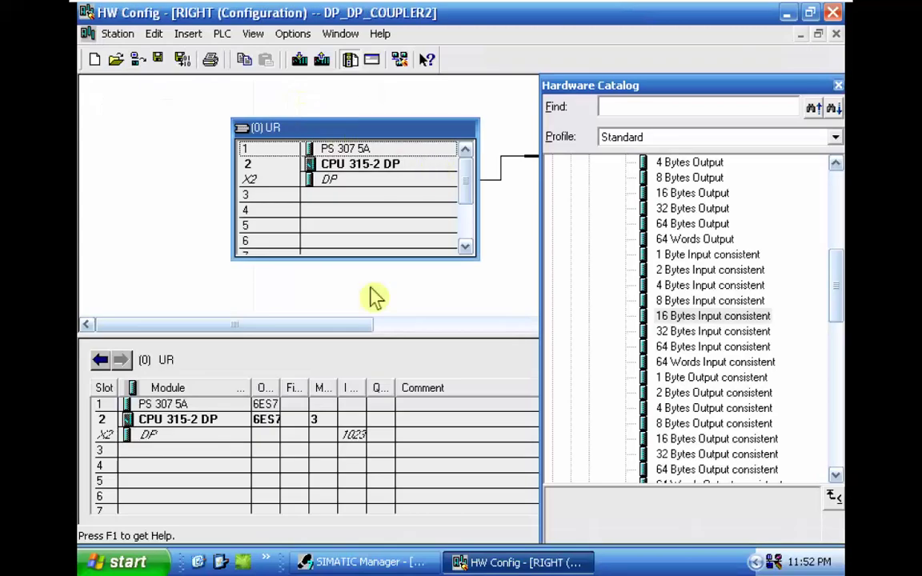
left_click_drag(350, 325, 429, 325)
left_click(424, 209)
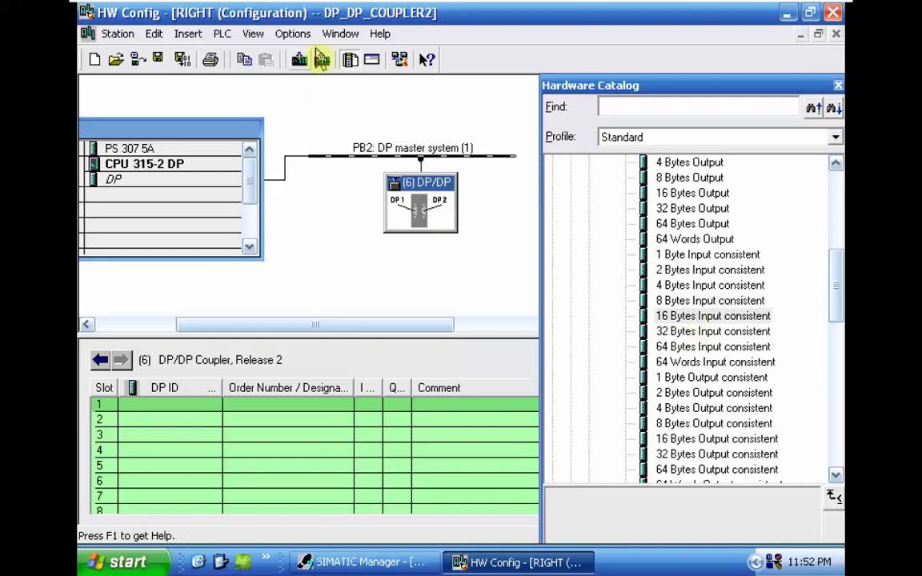
left_click_drag(681, 319, 293, 409)
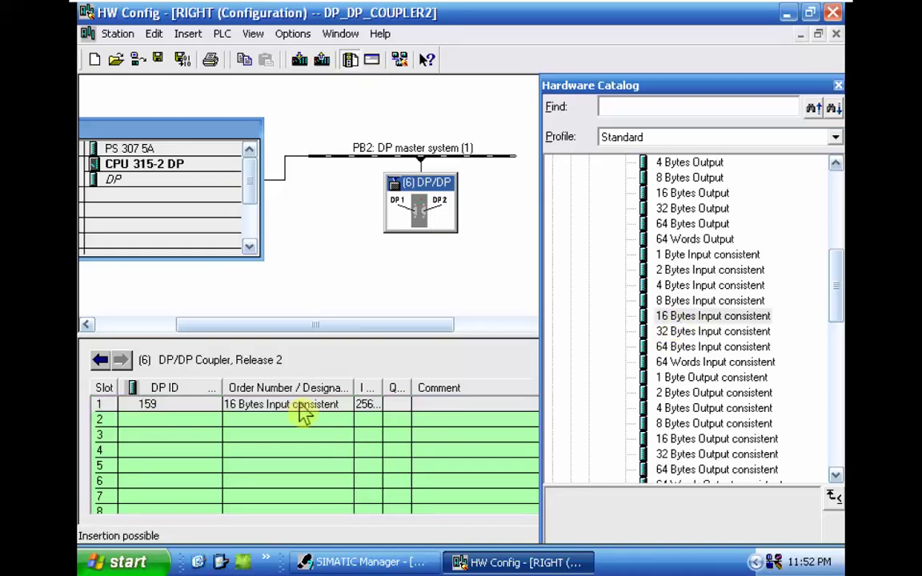
left_click_drag(386, 387, 411, 388)
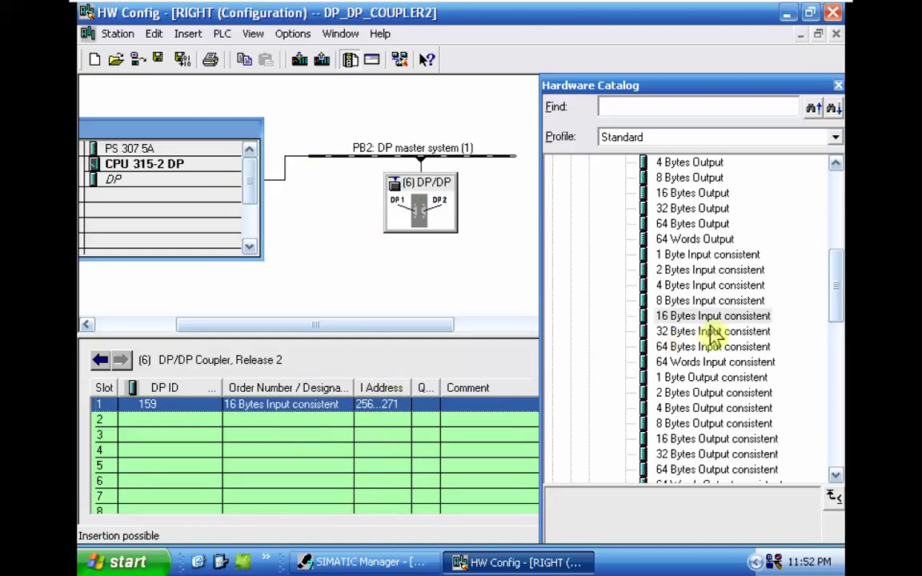
Place 16 Bytes Output consistent into slot 2 of RIGHT's coupler.
left_click(696, 440)
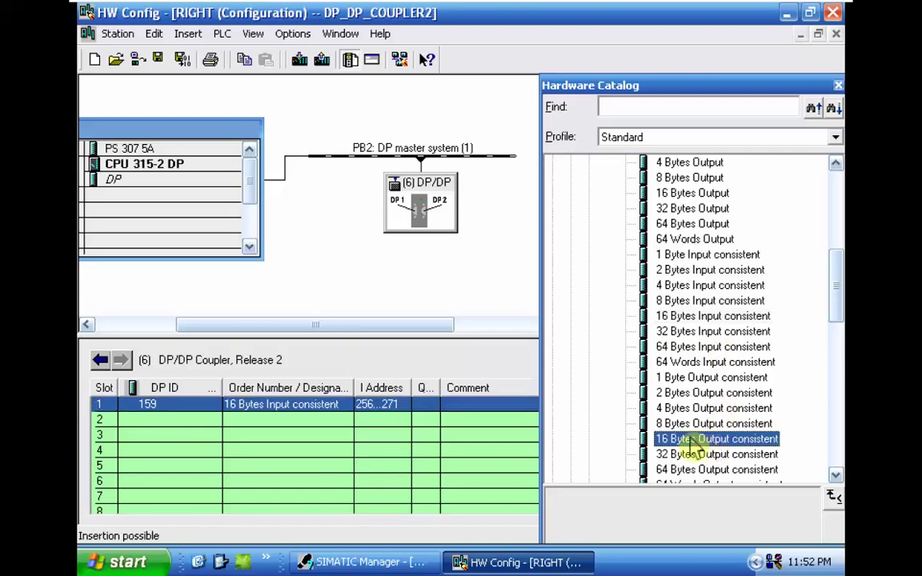
left_click_drag(693, 442, 269, 421)
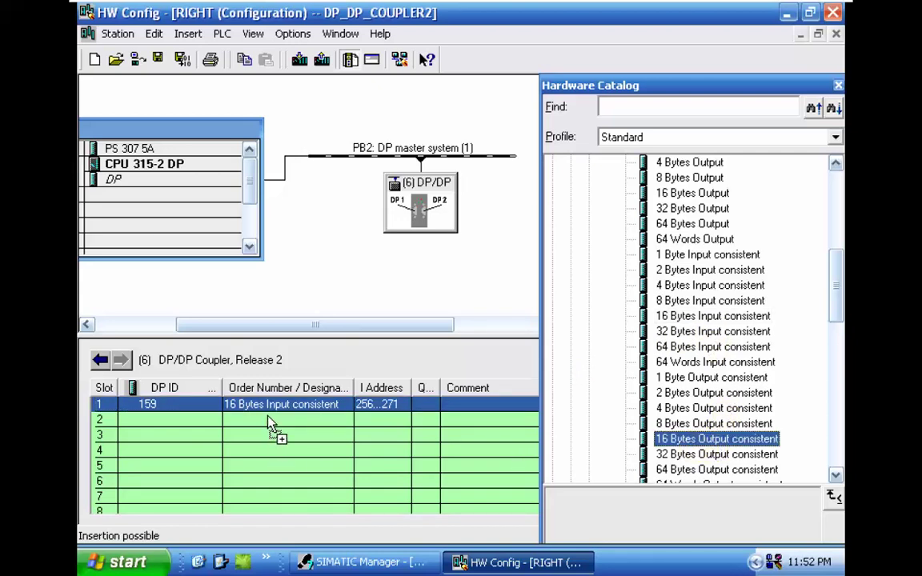
left_click_drag(268, 419, 272, 423)
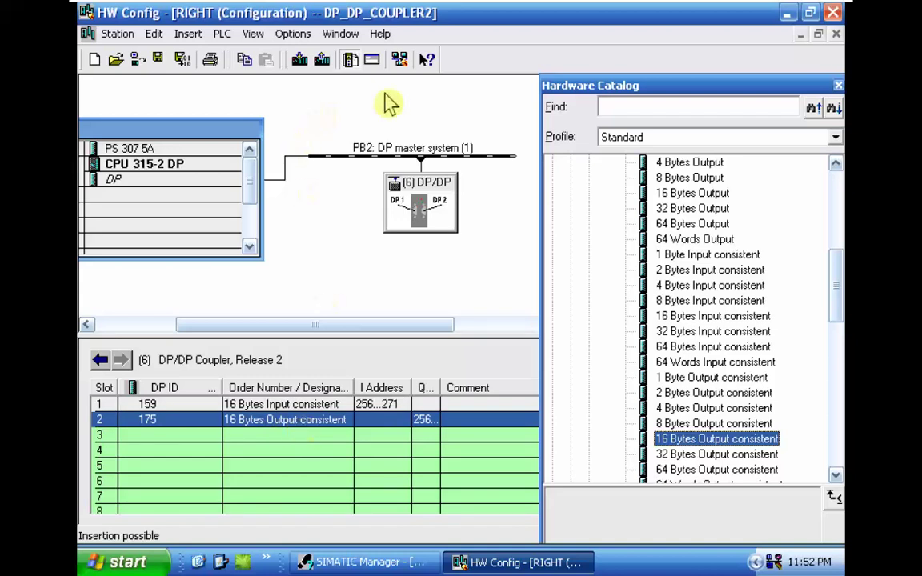
left_click(184, 62)
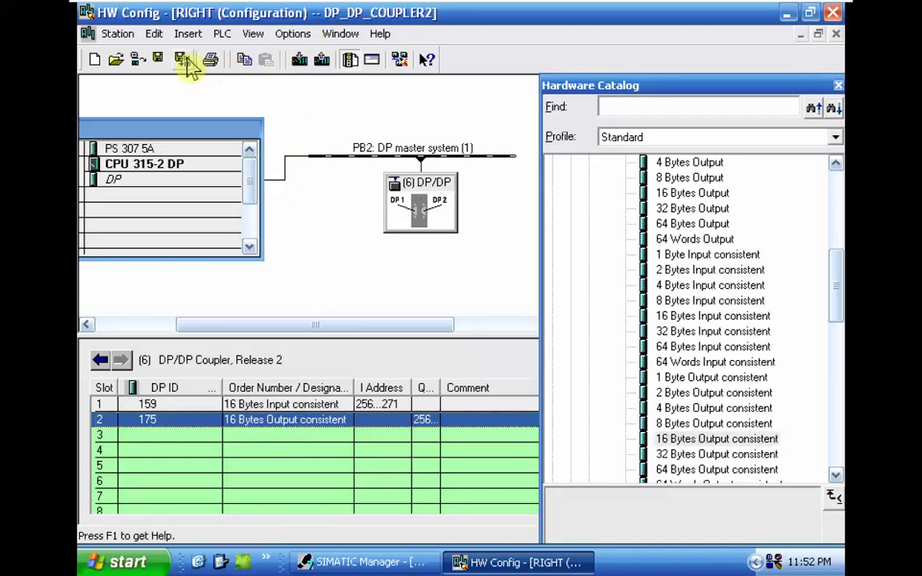
left_click(341, 34)
left_click(462, 8)
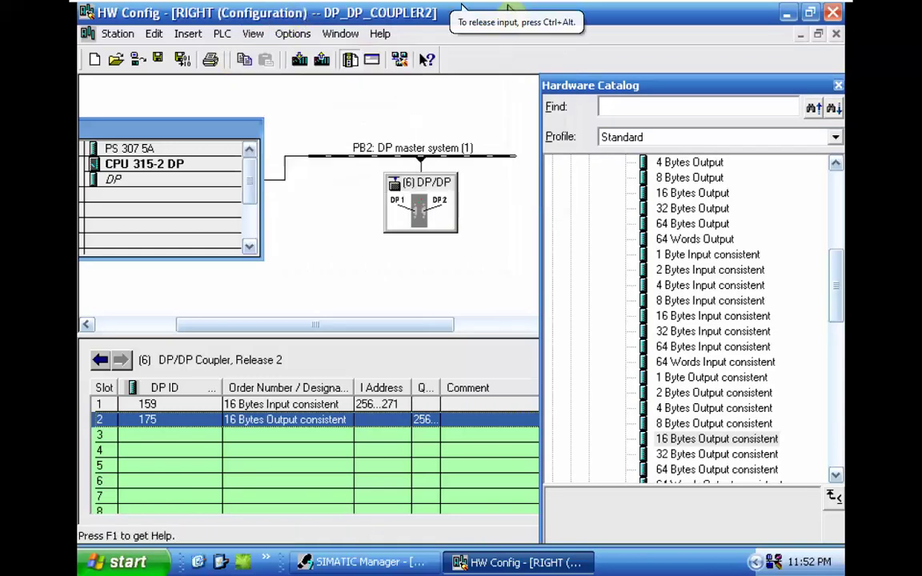
Close the Hardware Catalog and tile the two configuration windows horizontally.
left_click(352, 69)
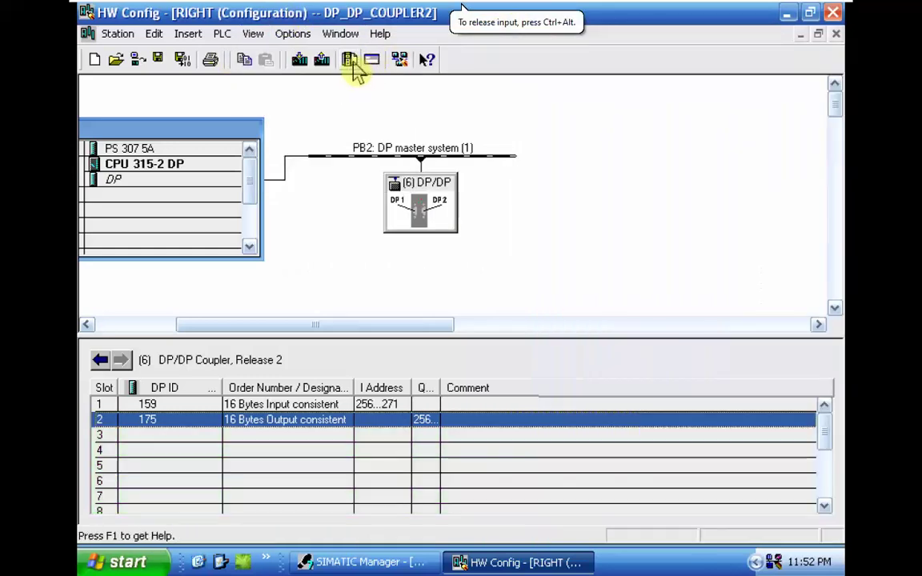
left_click(340, 35)
mouse_move(316, 39)
mouse_move(344, 35)
mouse_move(410, 79)
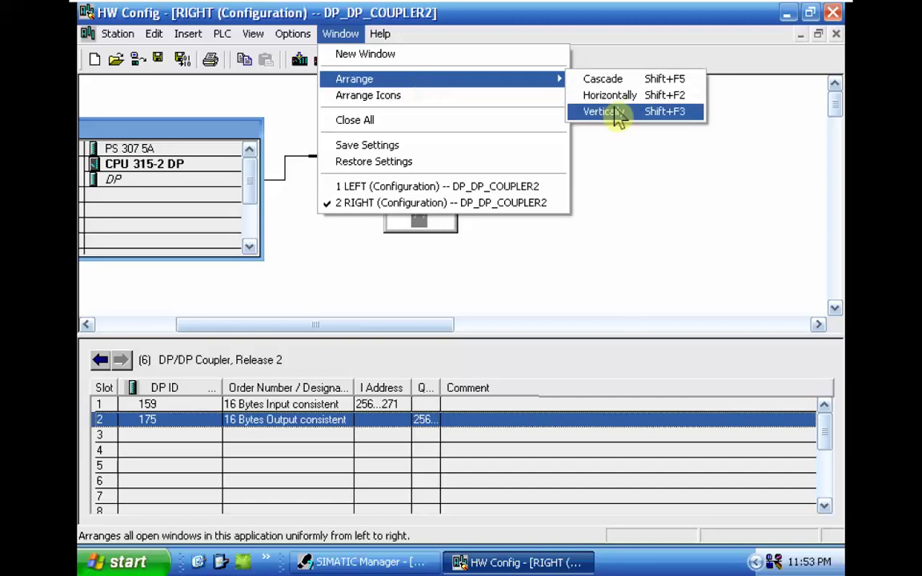
left_click(611, 95)
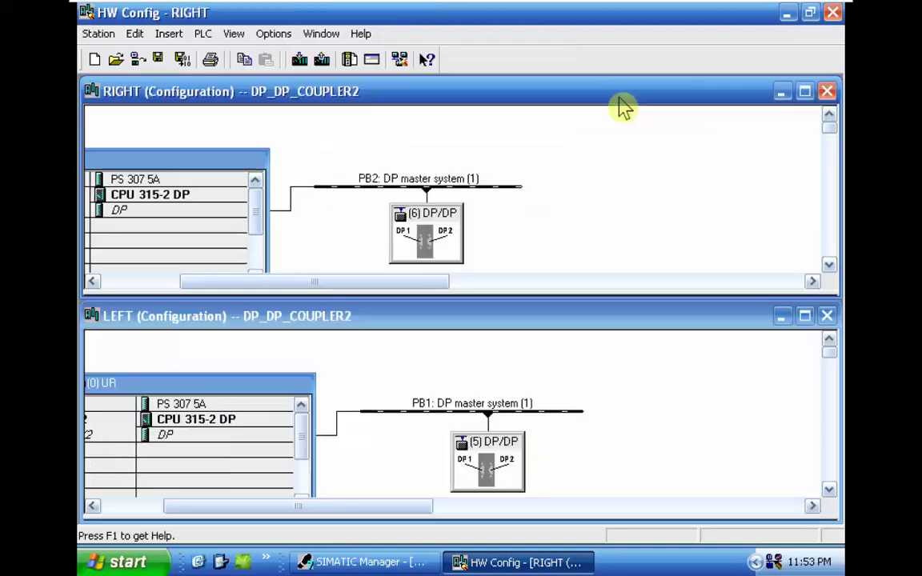
Arrange the windows vertically and compare the LEFT and RIGHT slot 1 modules.
left_click(324, 35)
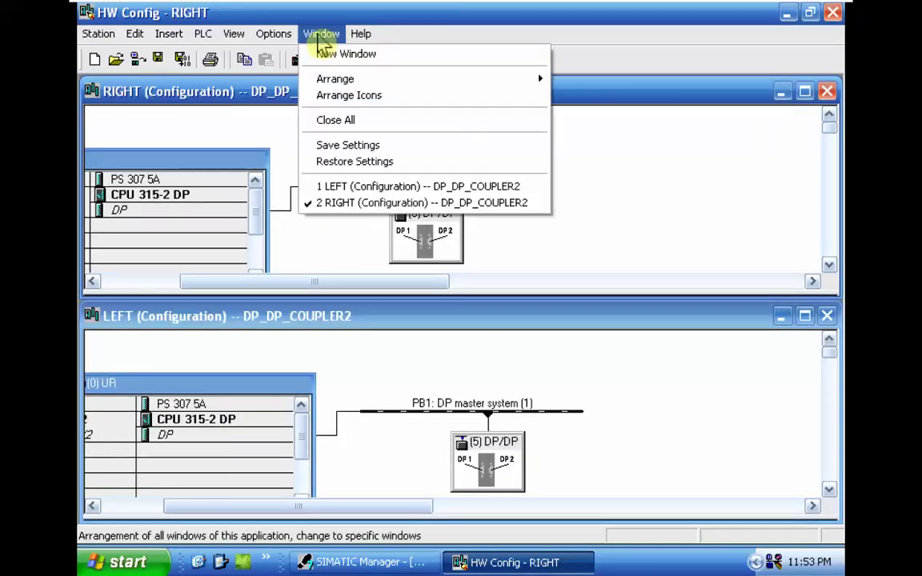
mouse_move(343, 78)
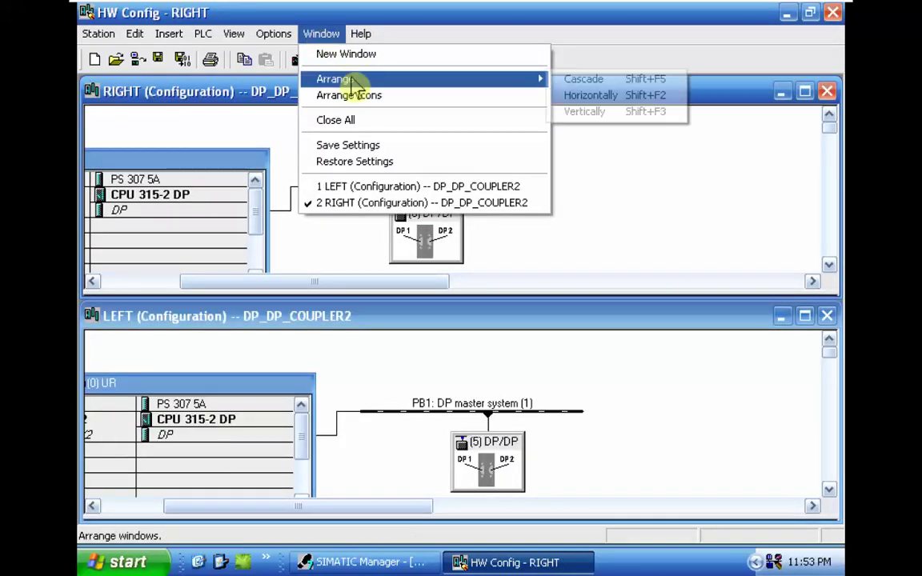
left_click(626, 120)
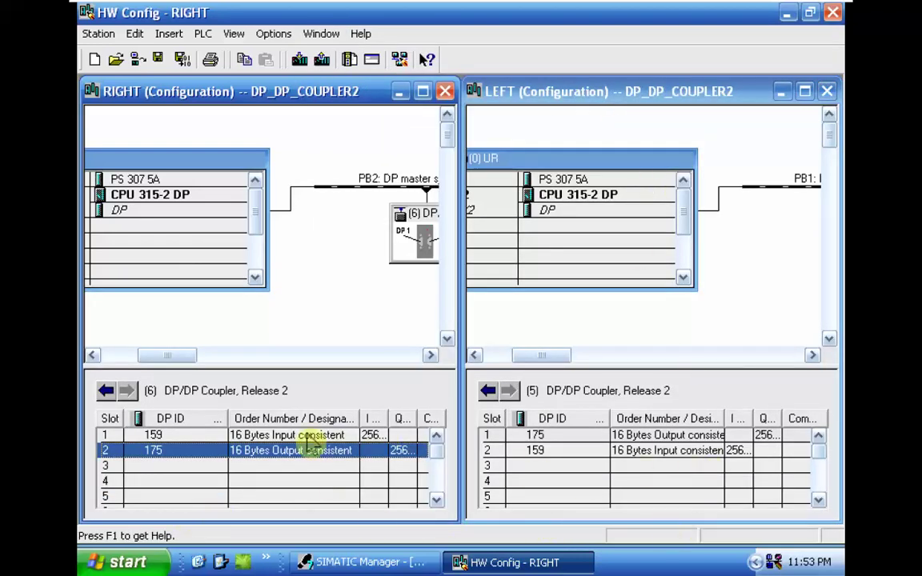
left_click(656, 437)
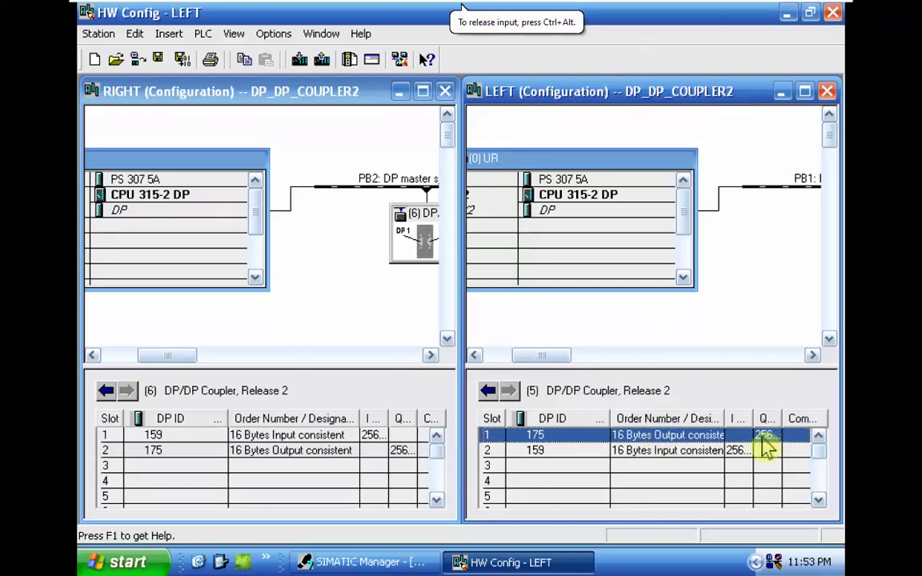
left_click(281, 438)
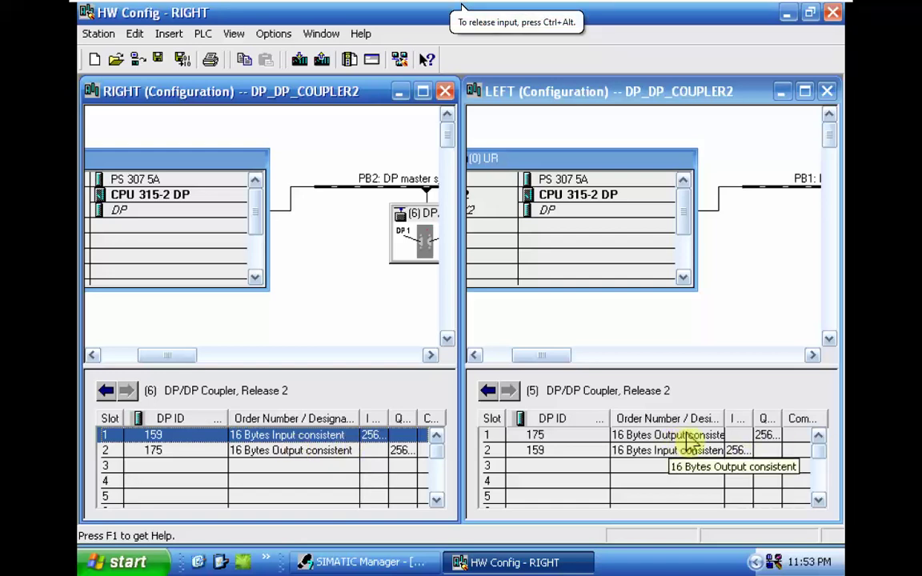
Try running CALC from Start > Run, dismiss the cannot-find error, and return to SIMATIC Manager.
left_click(120, 565)
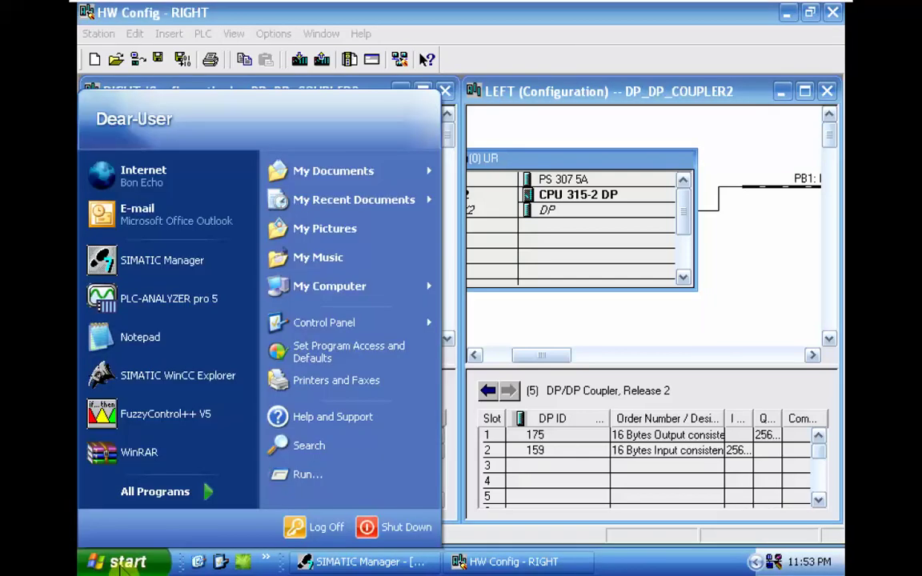
left_click(296, 478)
type("CA")
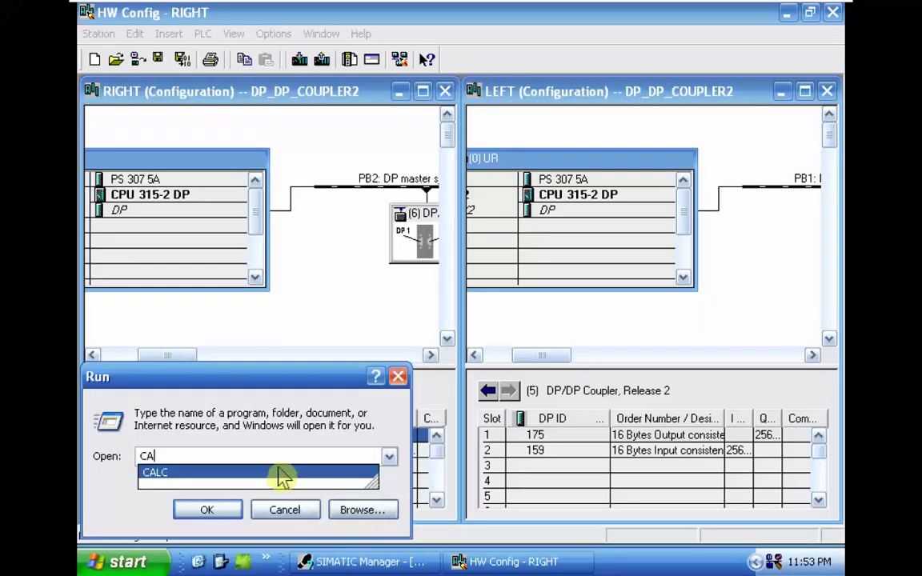
type("LC")
key("Return")
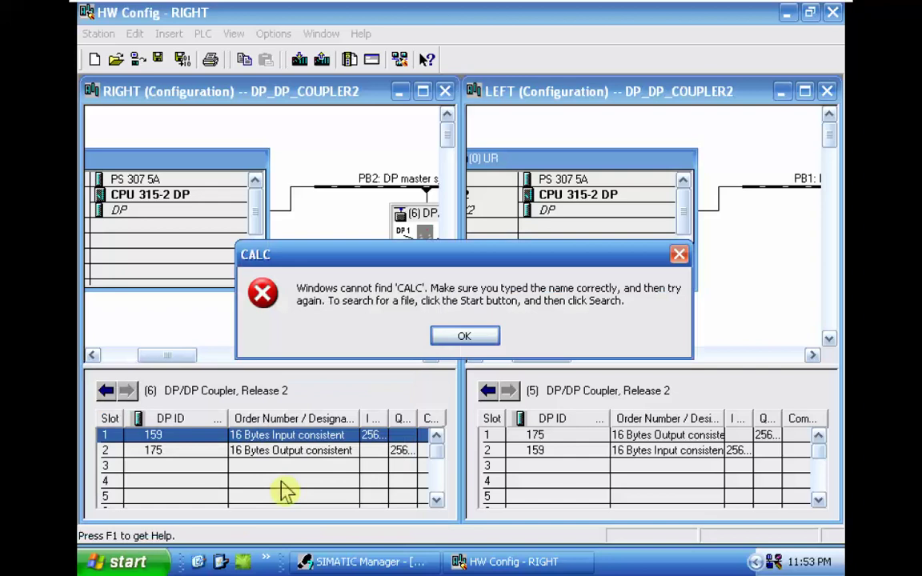
left_click(459, 340)
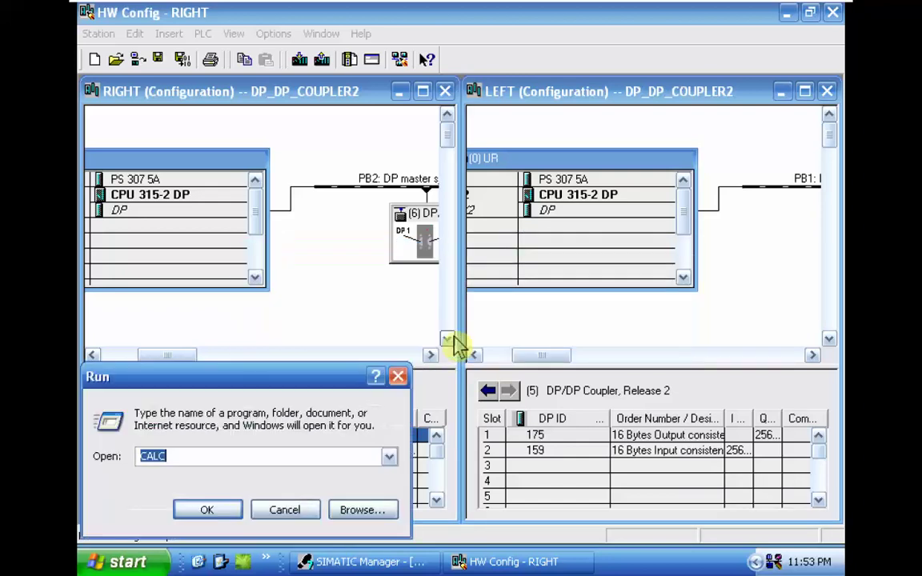
left_click(285, 510)
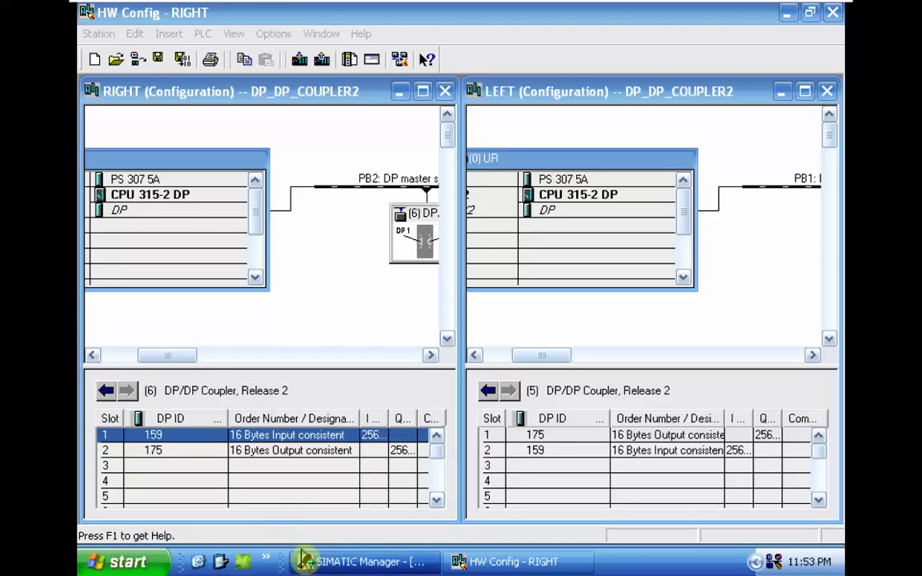
left_click(365, 562)
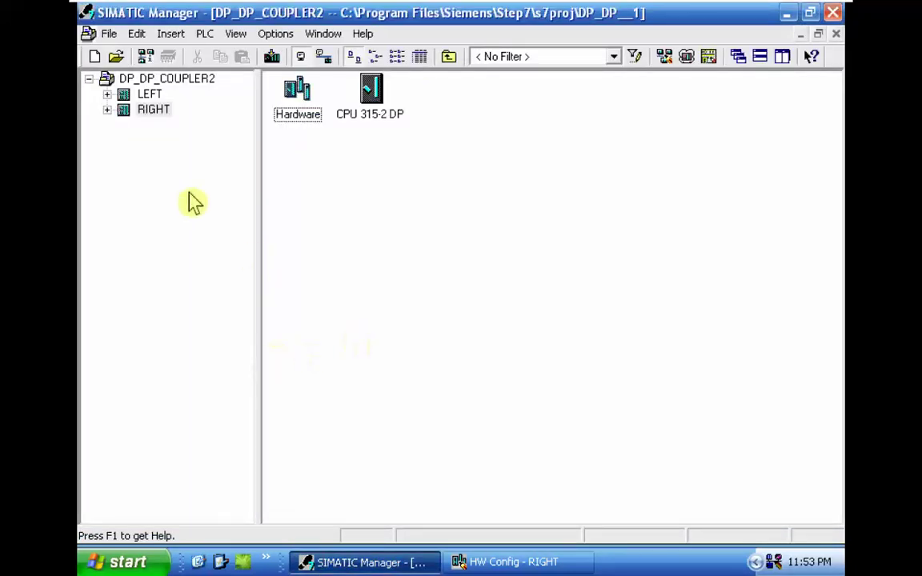
Open OB1 from LEFT's S7 Program blocks, then check the LEFT coupler's output address range.
double_click(150, 95)
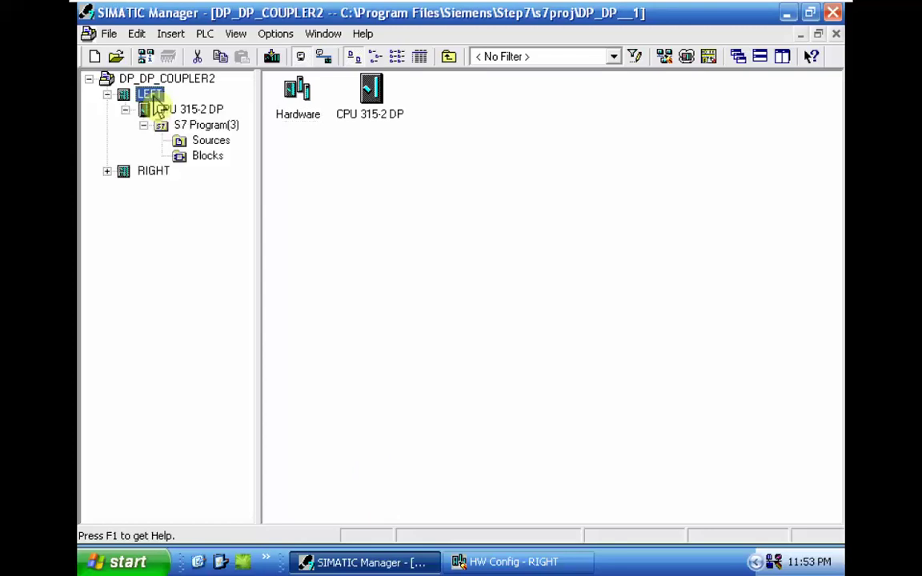
left_click(208, 155)
double_click(368, 93)
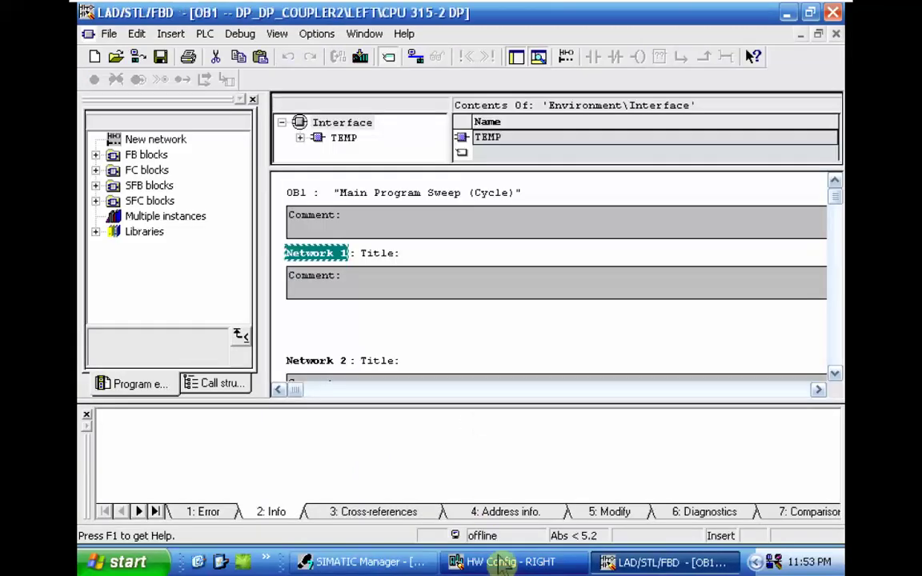
left_click(512, 562)
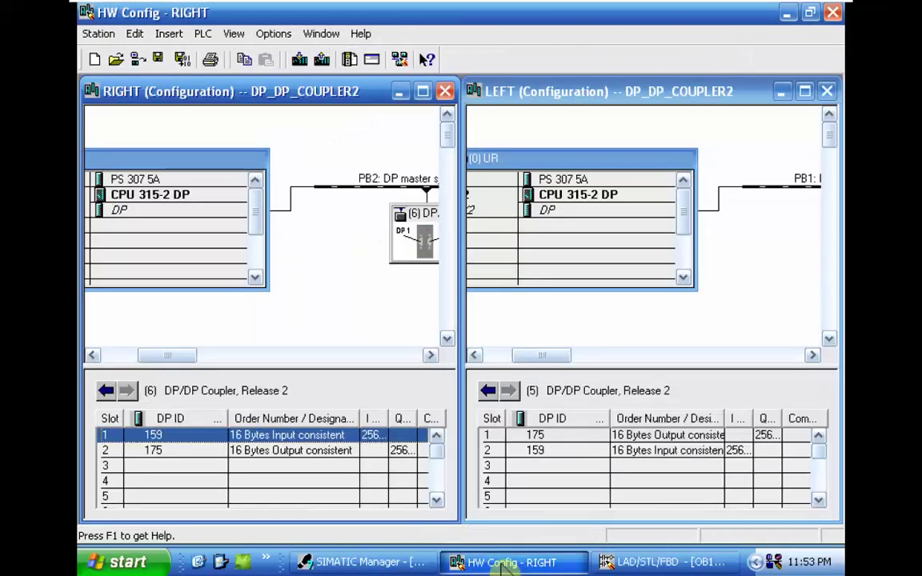
left_click(761, 437)
Title OB1 Network 1 'SEND' and add CALL SFC15 (DPWR_DAT), then return to LEFT's HW Config.
left_click(640, 562)
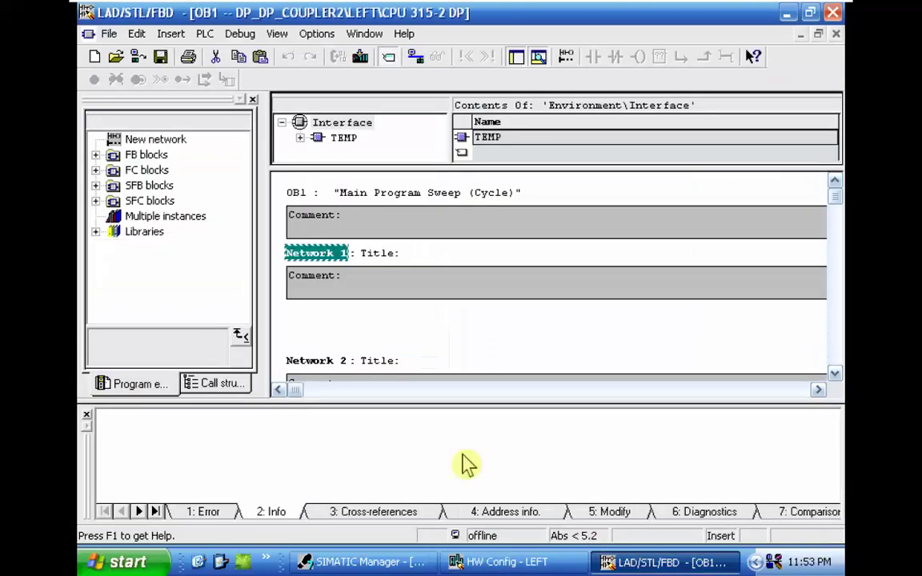
left_click(329, 319)
left_click(380, 252)
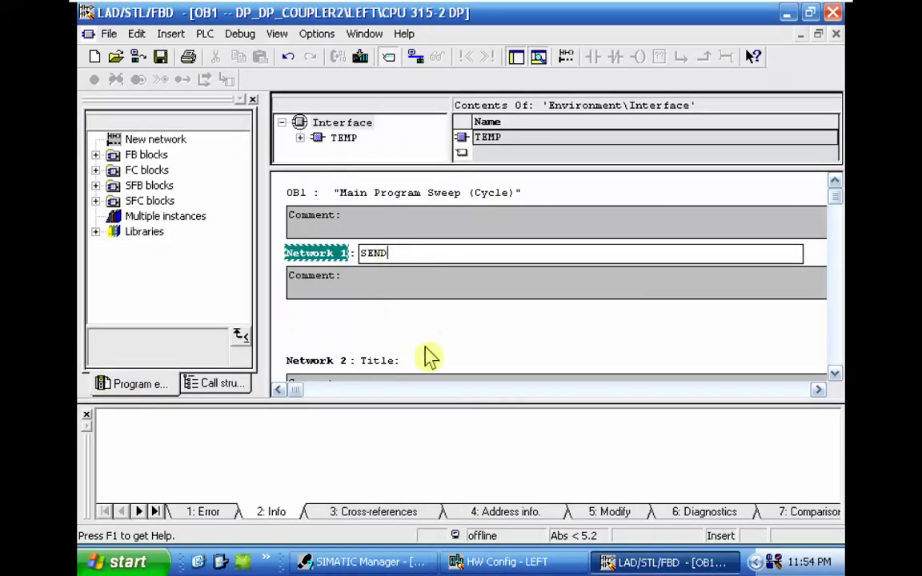
left_click(382, 321)
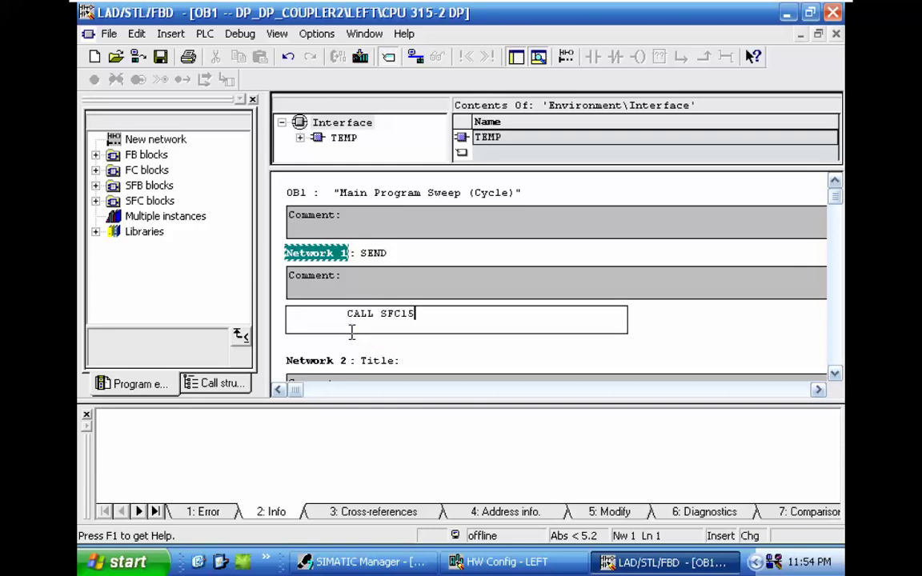
key("Return")
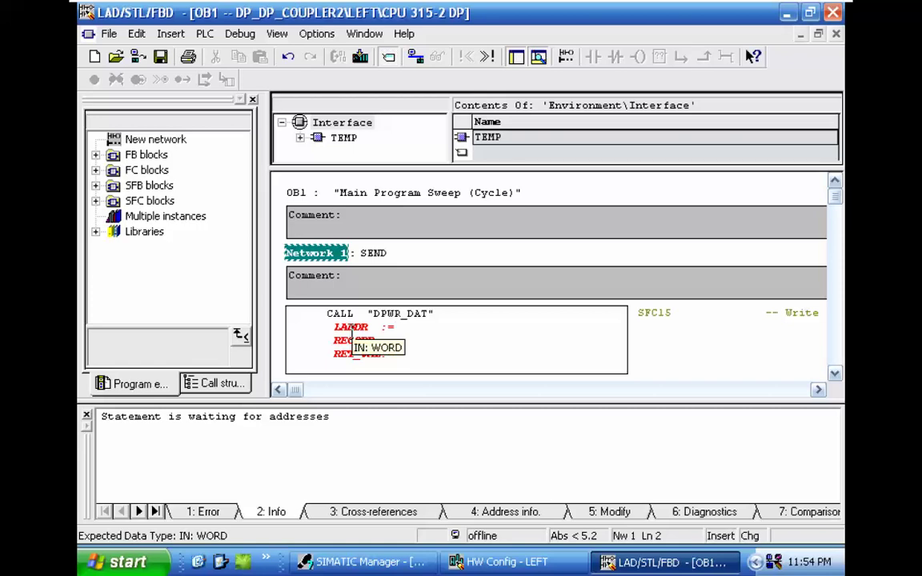
left_click(521, 562)
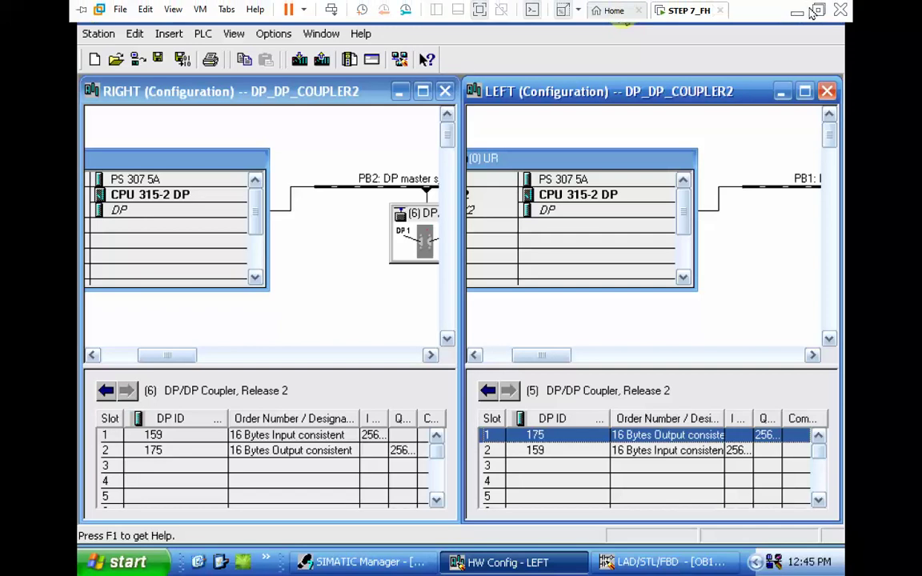
Convert address 256 to hex 100 in the host calculator, then return to HW Config.
left_click(820, 11)
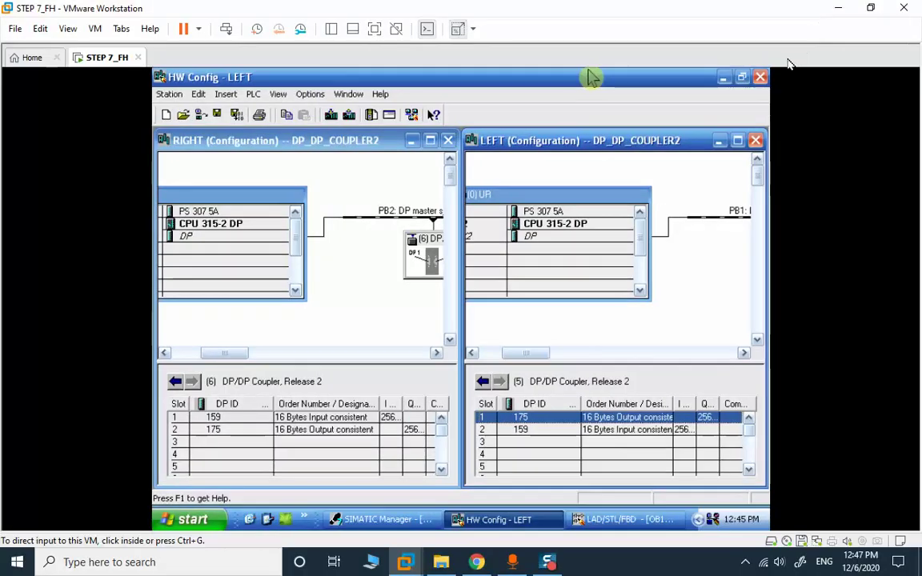
left_click(548, 562)
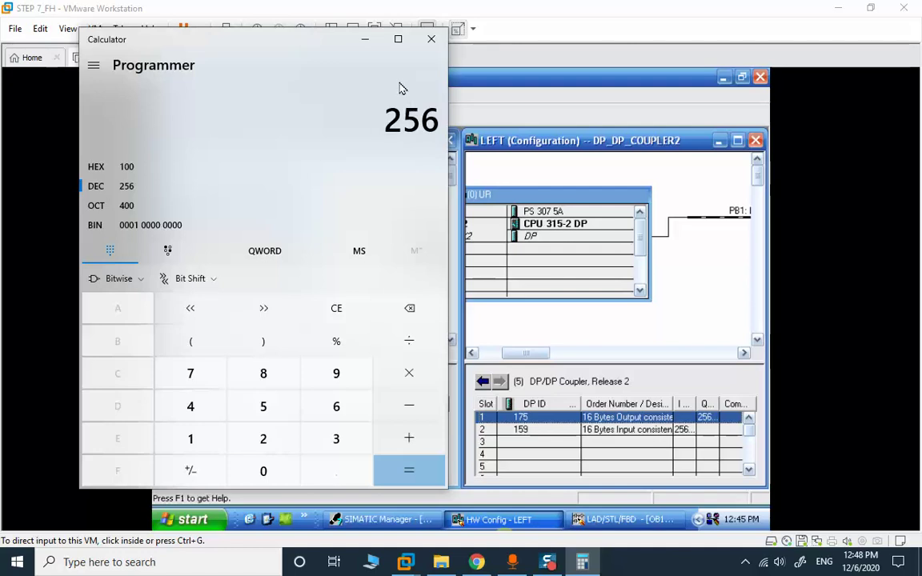
left_click(365, 40)
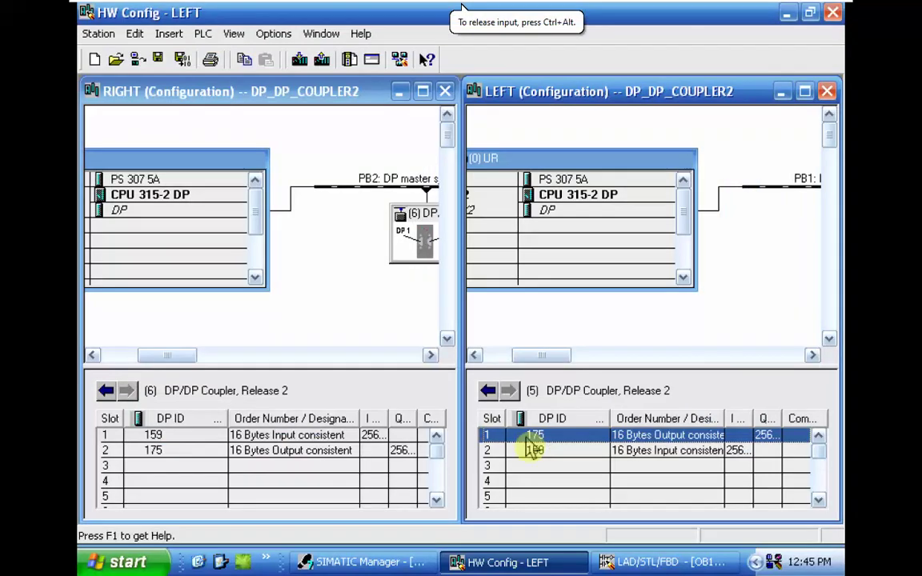
Set the SFC15 call's LADDR parameter to W#16#100.
key("alt+Tab")
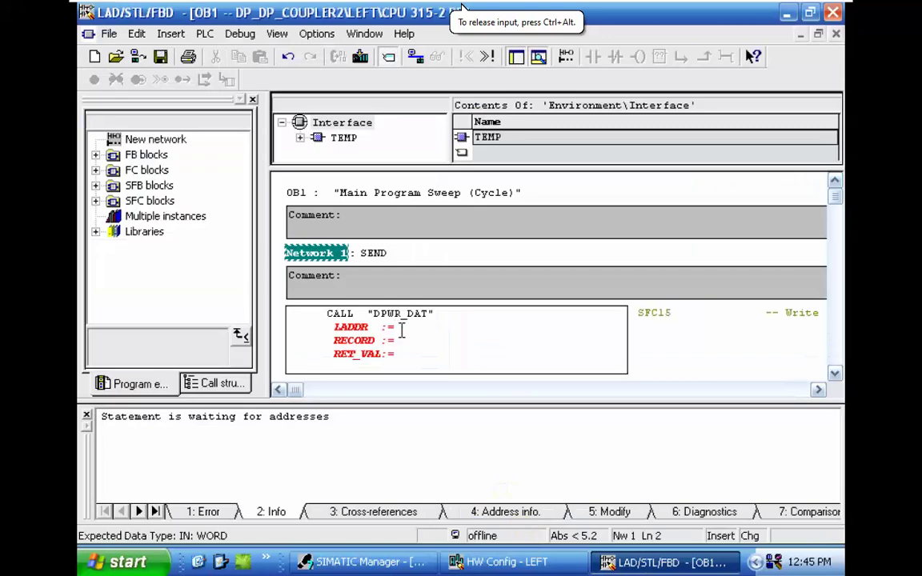
left_click(402, 330)
type("W#16#100")
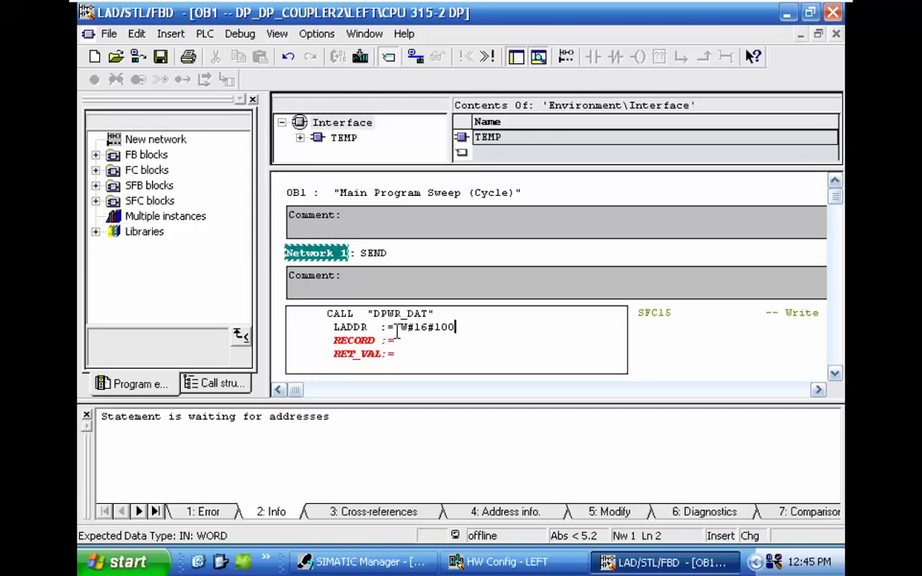
left_click(395, 340)
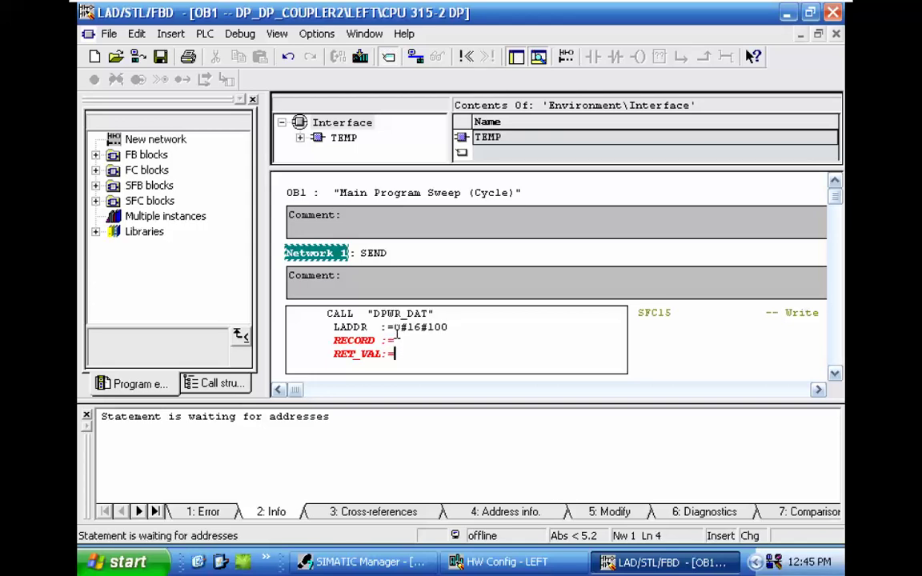
Declare a new temporary variable RET of type INT in OB1's TEMP interface.
left_click(343, 139)
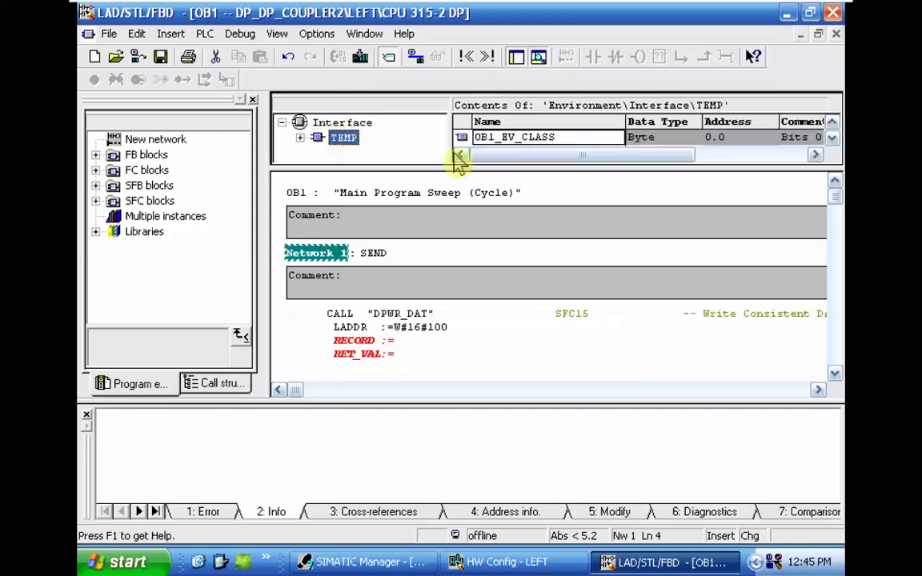
left_click_drag(490, 172, 494, 210)
left_click(502, 185)
scroll(500, 184, "down", 3)
left_click(501, 184)
left_click(492, 184)
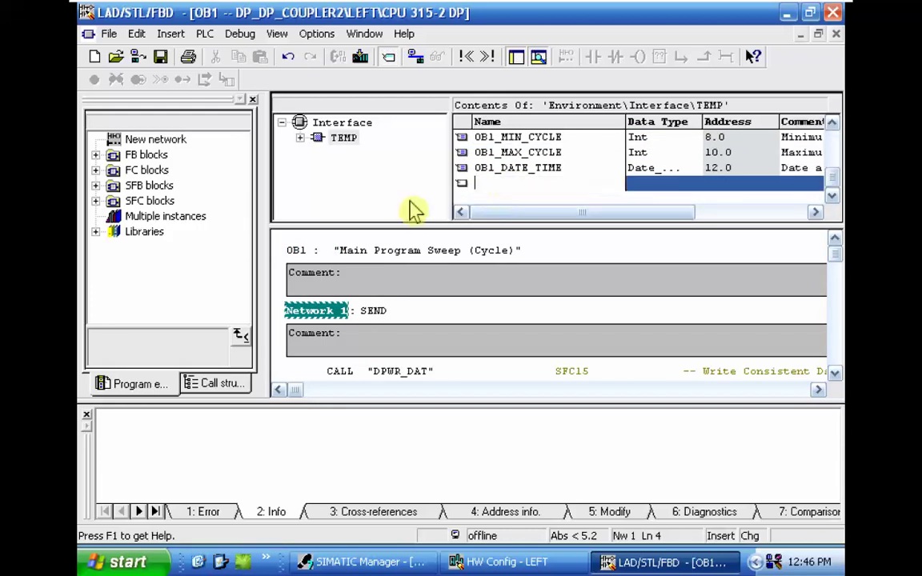
key("Return")
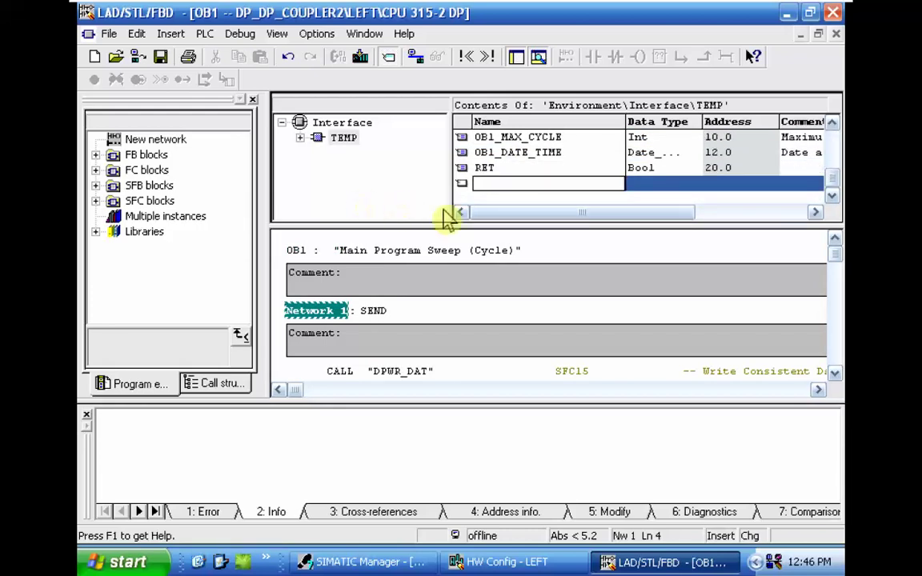
left_click(643, 170)
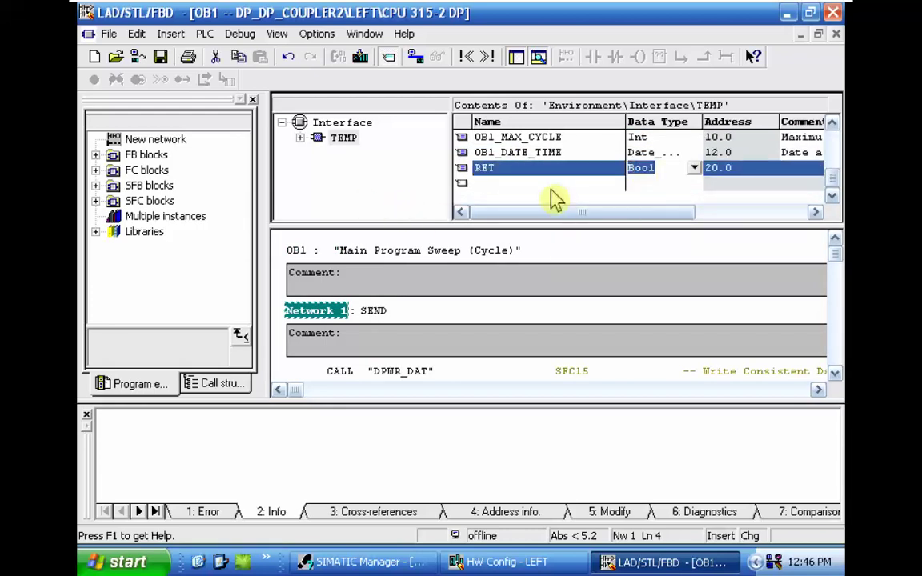
type("INT")
key("Return")
Assign #RET to the call's RET_VAL parameter.
left_click(544, 301)
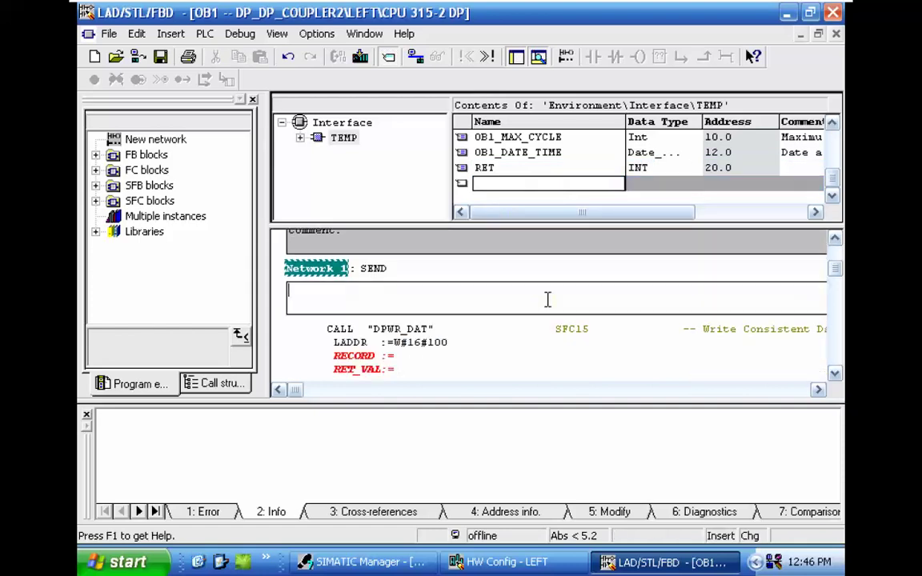
scroll(545, 302, "down", 2)
left_click(404, 290)
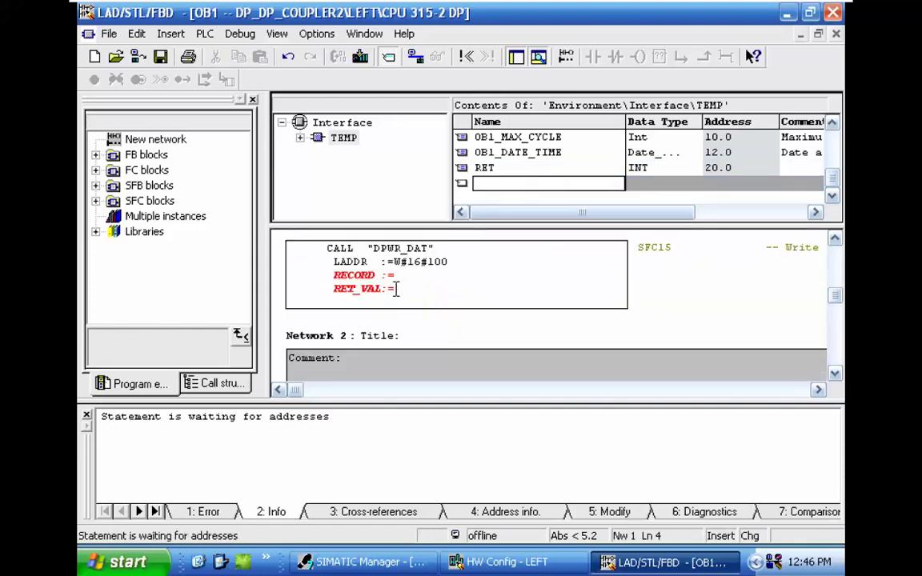
type("RET")
key("Up")
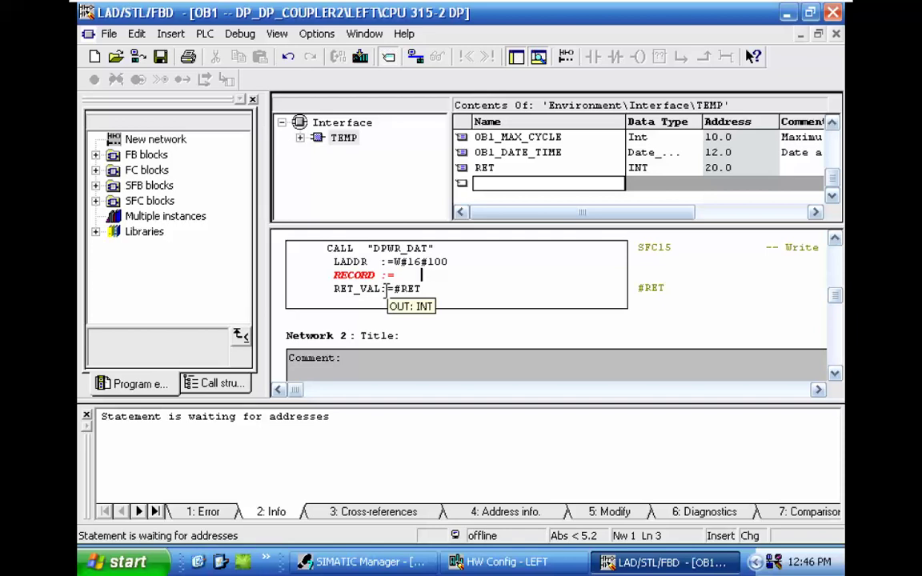
After checking the LEFT coupler slots, set DPWR_DAT's RECORD to P#M 200.0 BYTE 16.
left_click(504, 562)
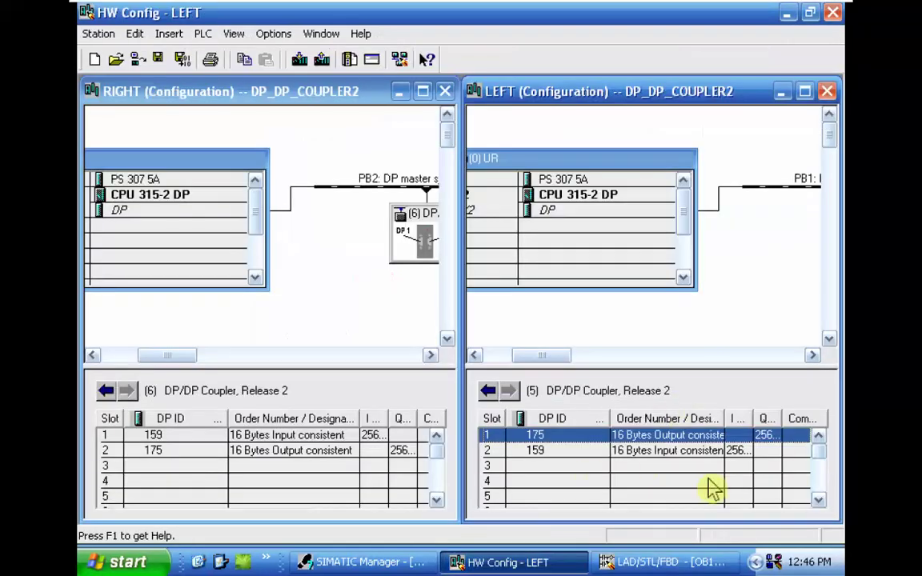
left_click(663, 562)
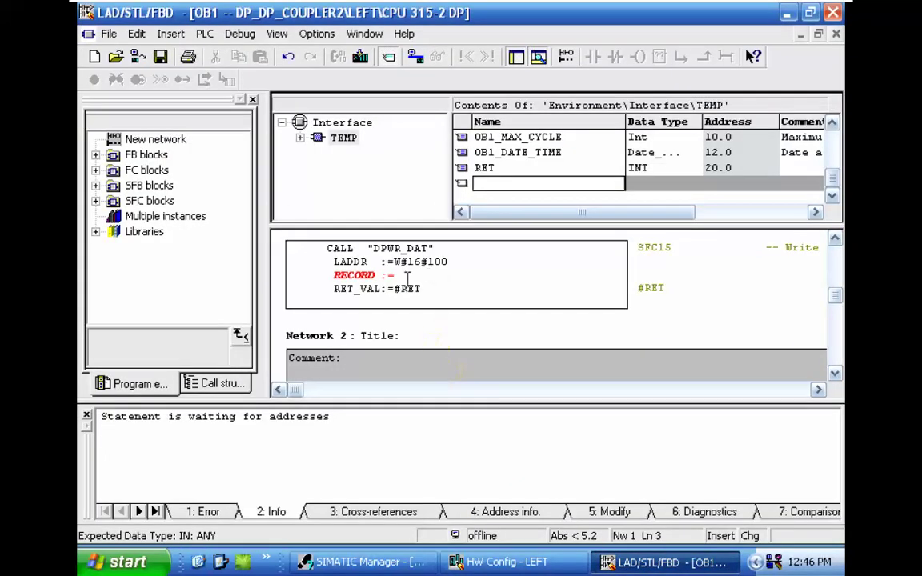
left_click(408, 276)
type("P#M200.0 BYTE 16")
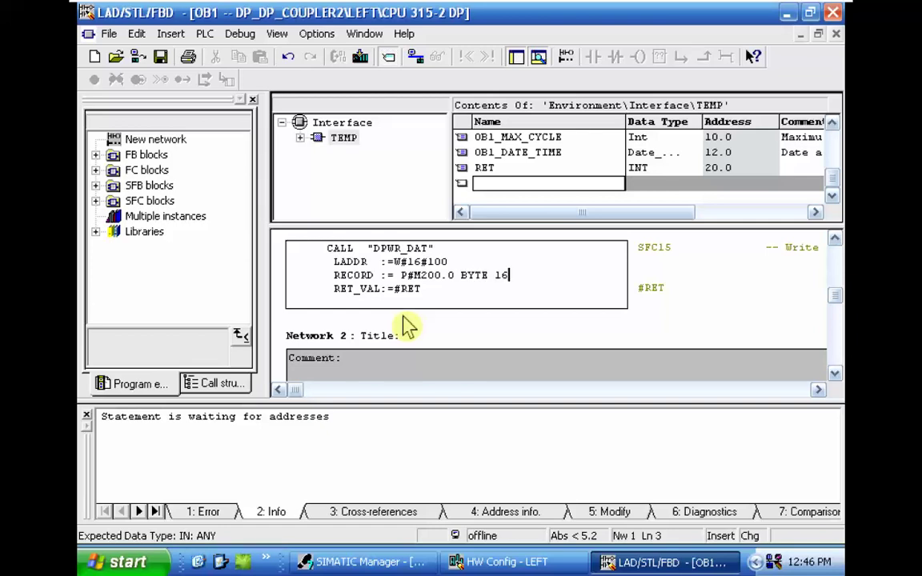
key("Return")
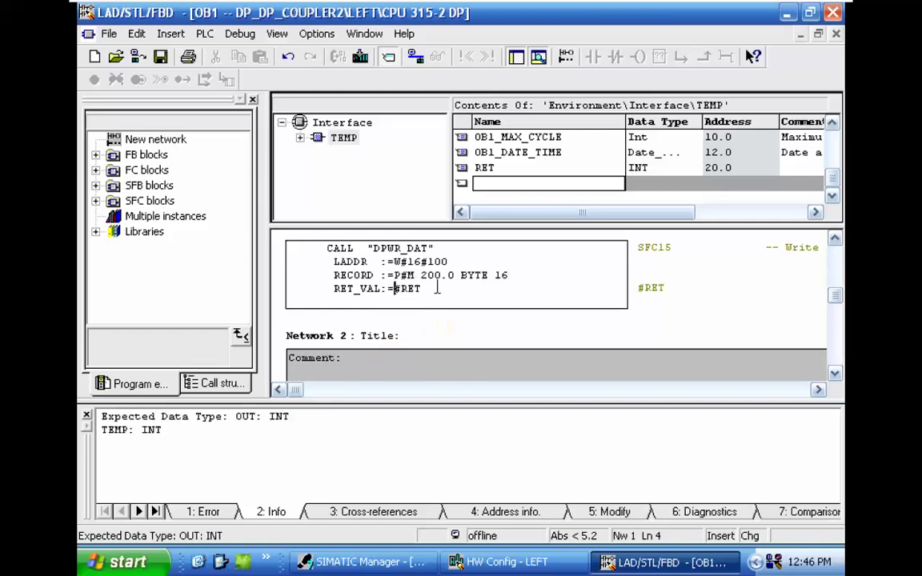
left_click_drag(521, 275, 402, 275)
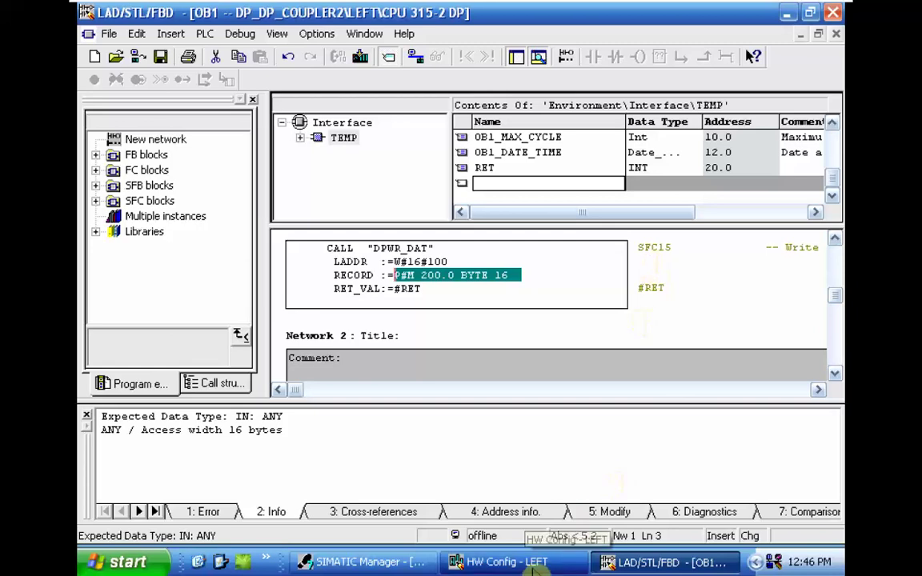
Inspect the RIGHT coupler's input slot, then expand RIGHT > CPU 315-2 DP > S7 Program(3).
left_click(504, 562)
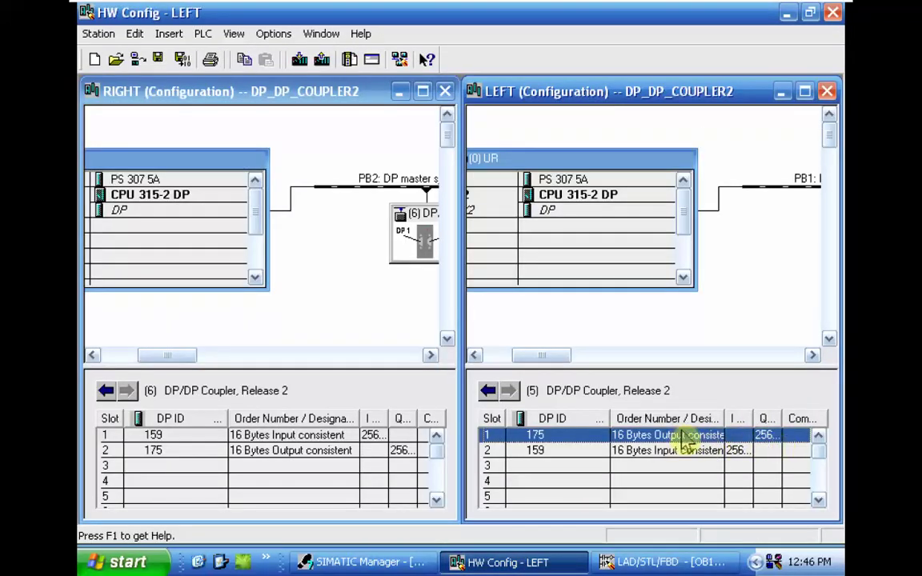
left_click(248, 436)
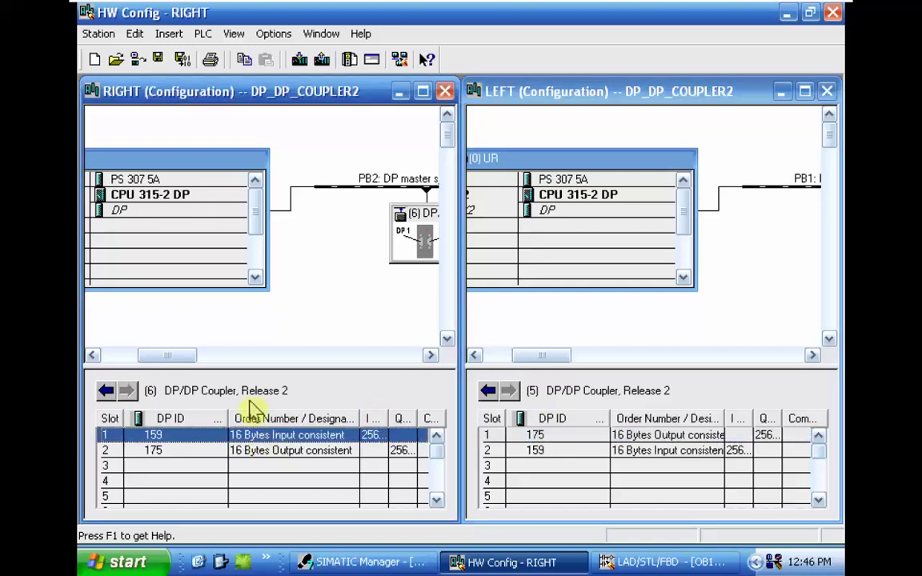
left_click(365, 563)
double_click(156, 172)
double_click(168, 185)
double_click(182, 202)
Open the RIGHT station's OB1 and insert CALL SFC14 (DPRD_DAT) in Network 1.
left_click(196, 233)
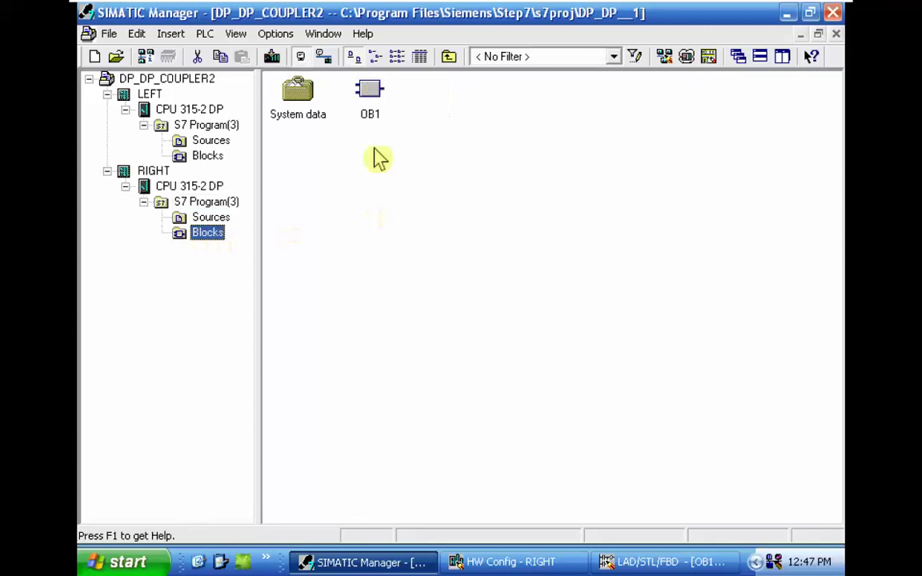
double_click(372, 95)
left_click(373, 314)
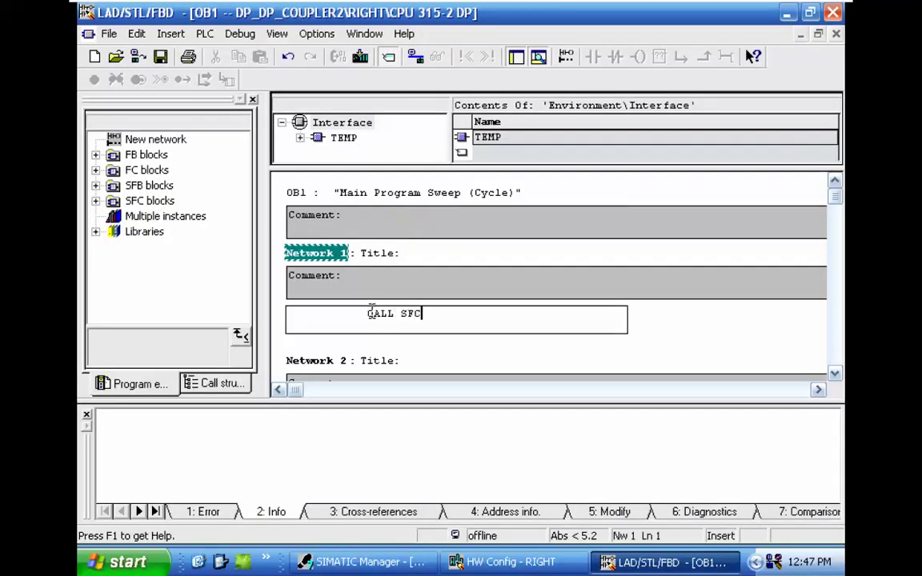
type("CALL SFC14")
key("Return")
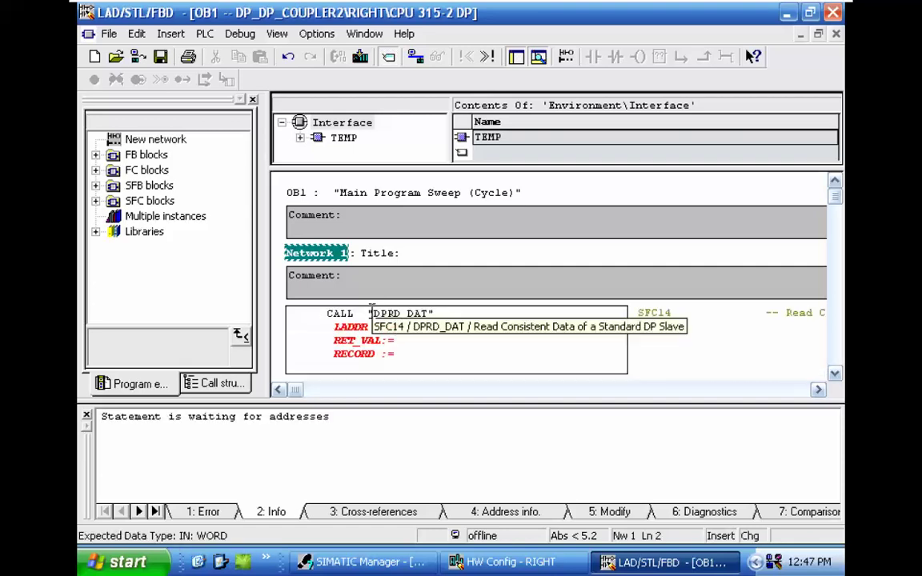
After checking the RIGHT coupler address, set LADDR to W#16#100.
left_click(502, 562)
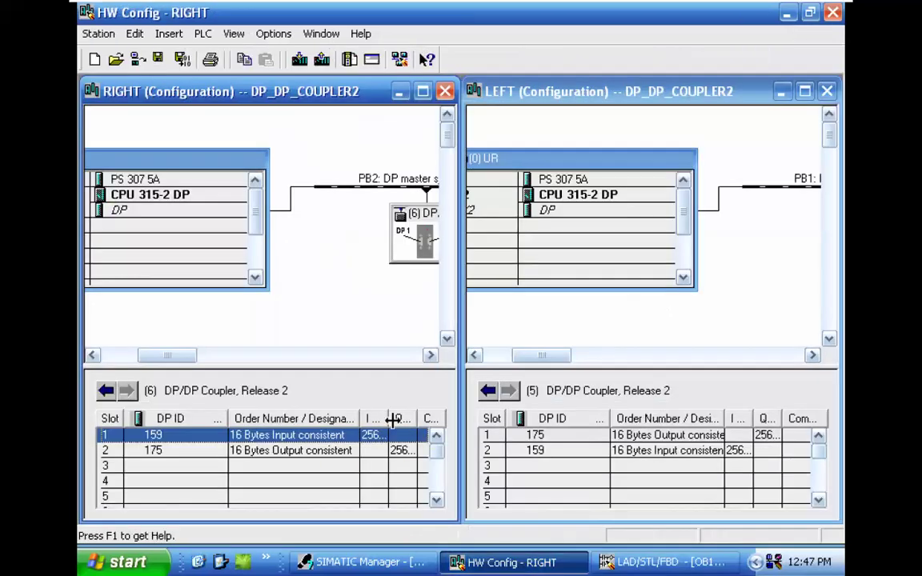
left_click(641, 565)
type("W#16#100")
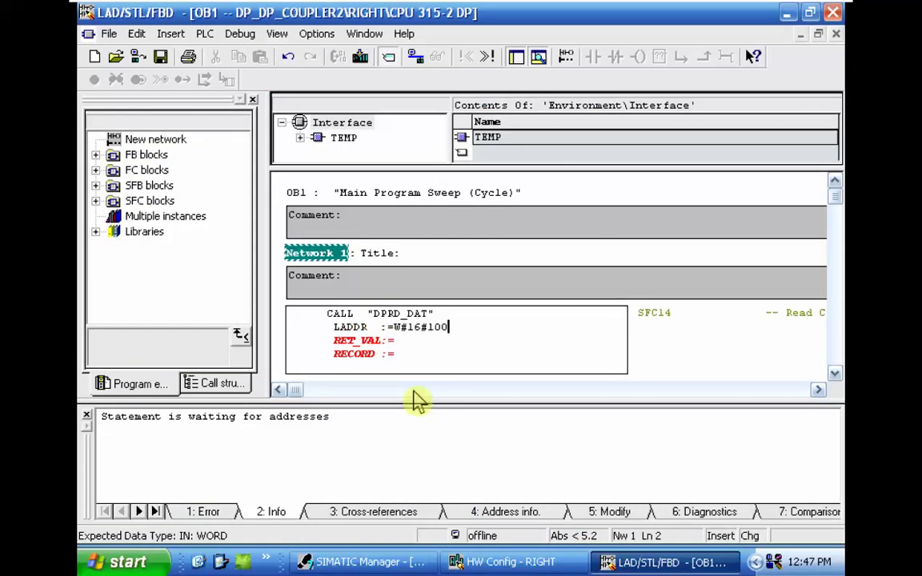
key("Return")
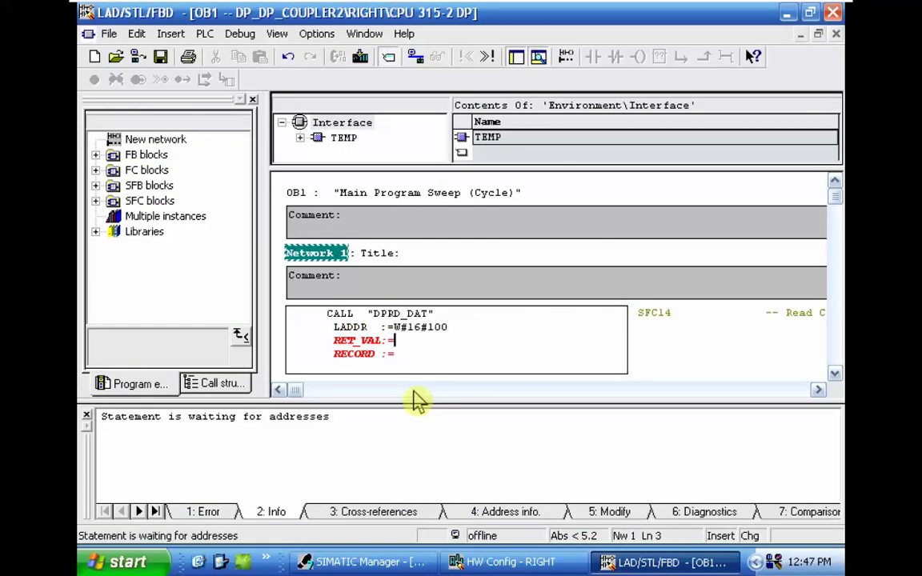
left_click_drag(447, 168, 449, 206)
Add a TEMP row named RET and change its data type from Bool to INT.
left_click(320, 138)
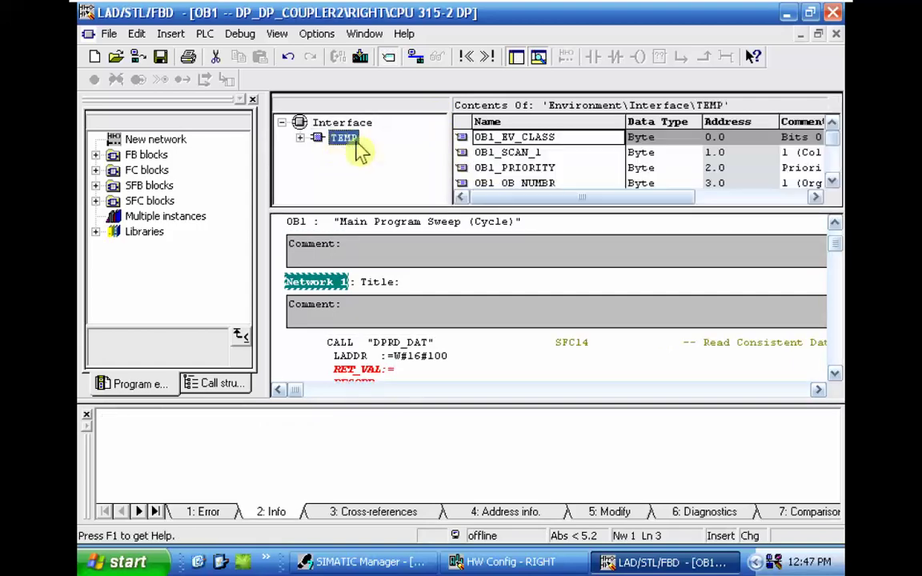
left_click(484, 168)
scroll(488, 172, "down", 3)
left_click(486, 170)
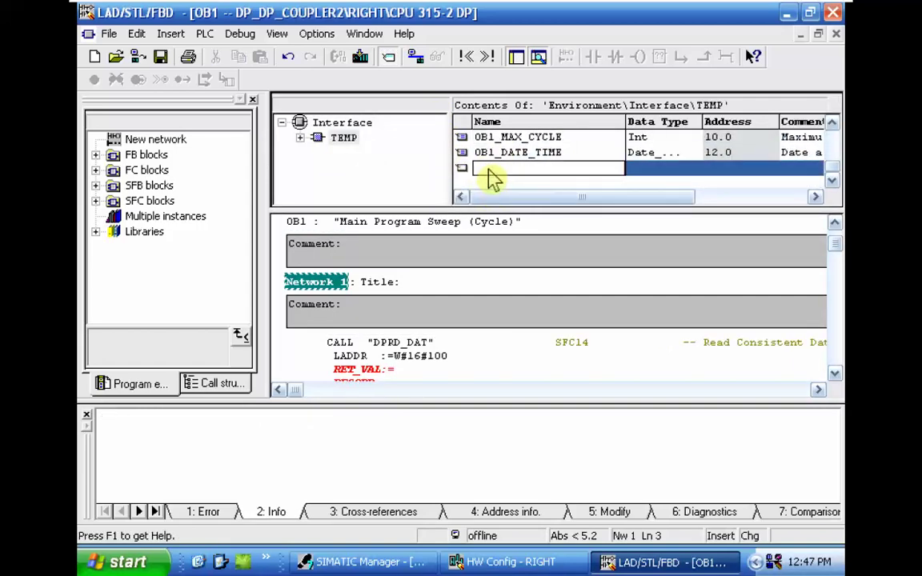
type("RET")
left_click(642, 170)
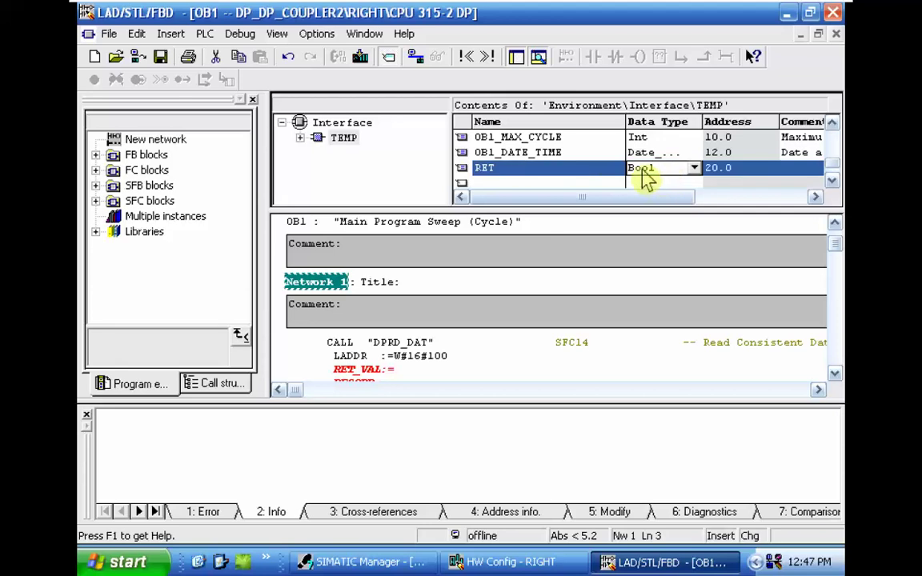
type("INT")
key("Return")
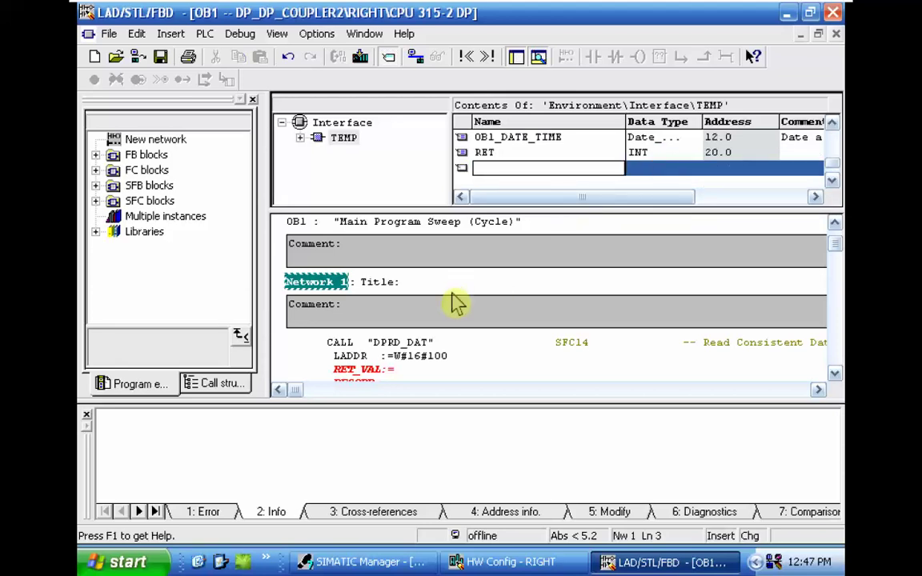
Assign #RET to the DPRD_DAT call's RET_VAL parameter.
left_click(404, 381)
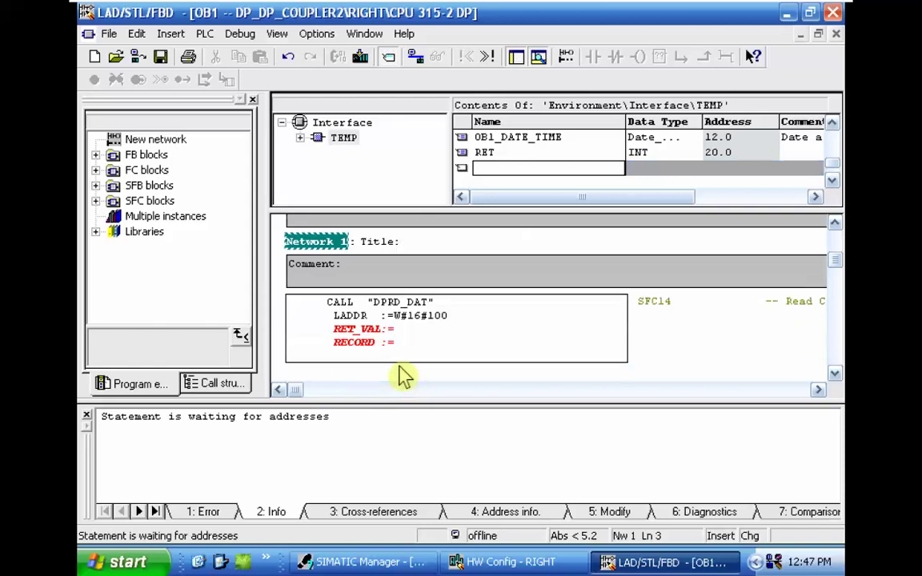
type("RET")
left_click(423, 317)
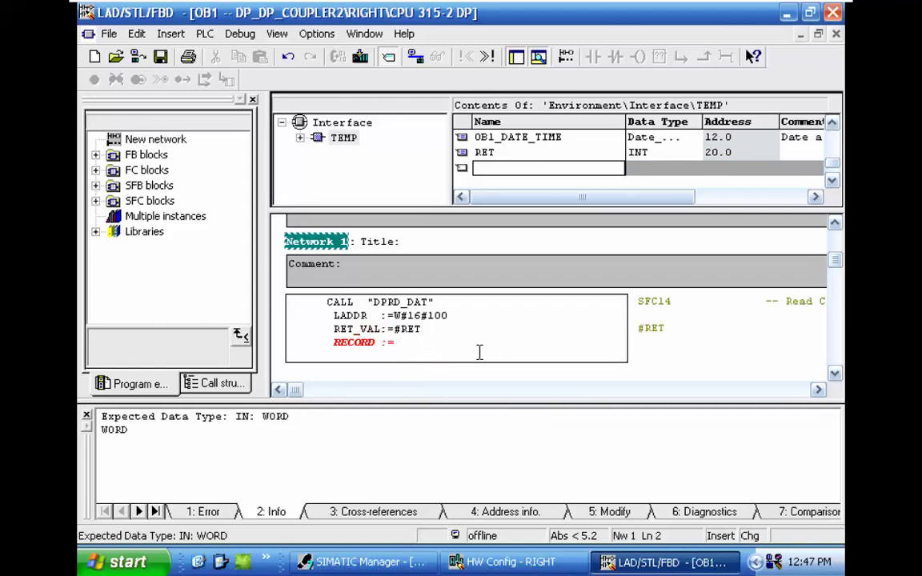
left_click(412, 329)
double_click(412, 329)
Set RECORD to P#M 200.0 BYTE 16 and save the RIGHT OB1 block.
left_click(410, 343)
type("#M200.0 BYTE 16")
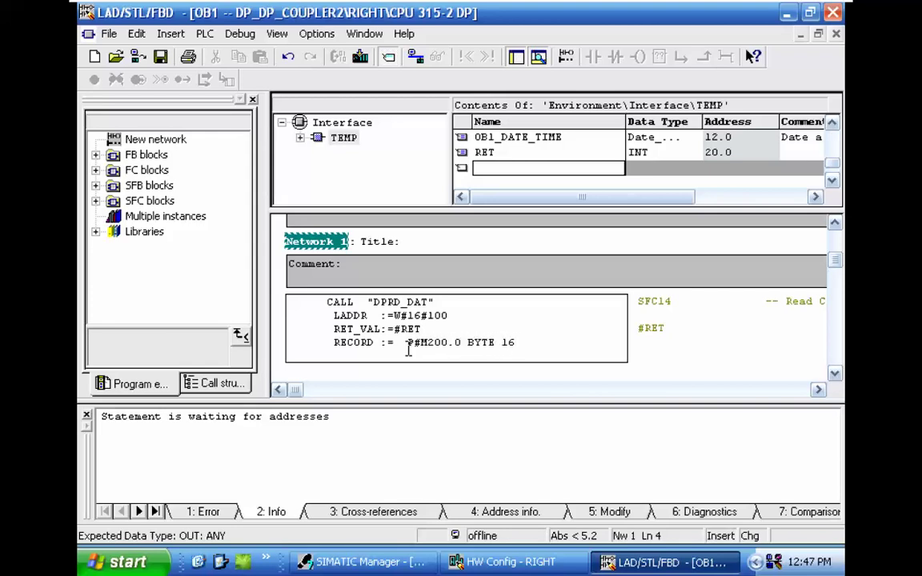
key("Return")
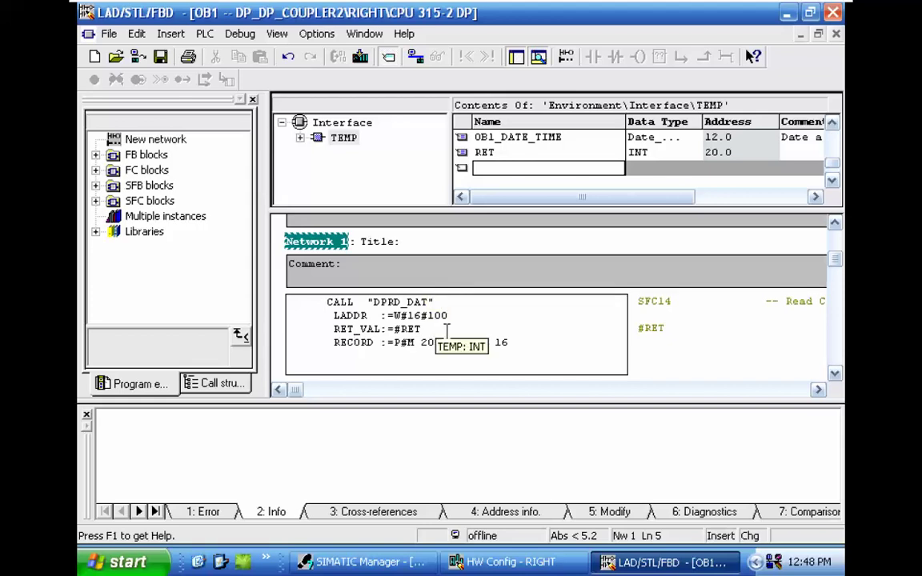
left_click(160, 60)
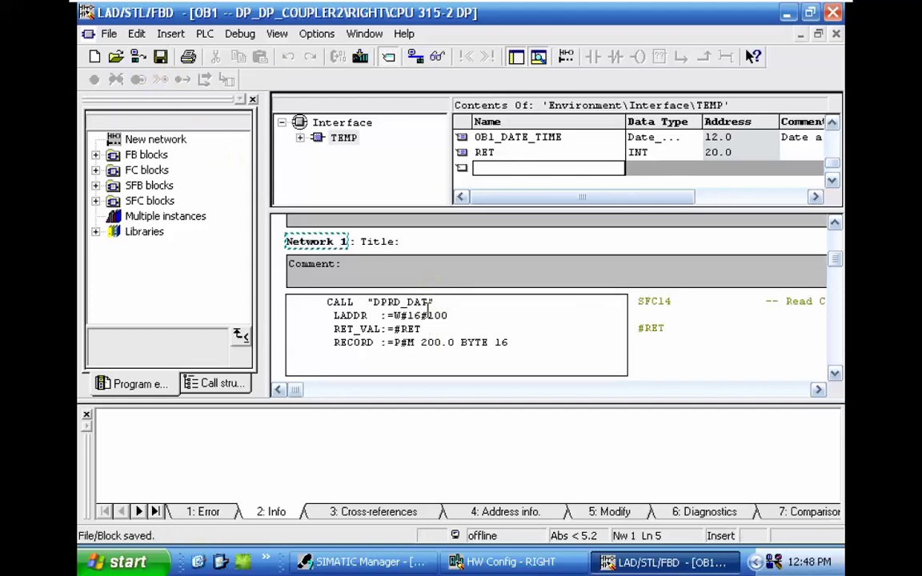
double_click(404, 330)
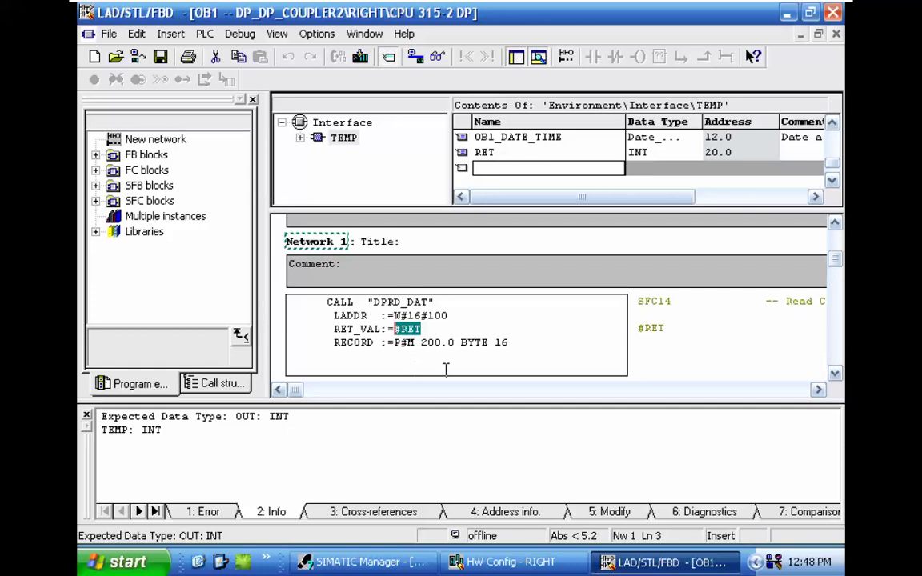
left_click_drag(509, 343, 396, 345)
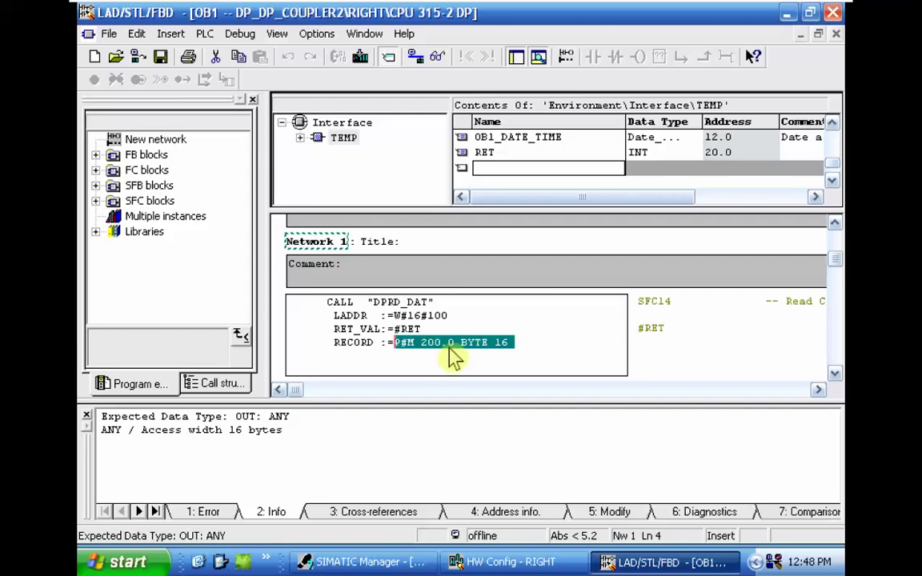
left_click(160, 56)
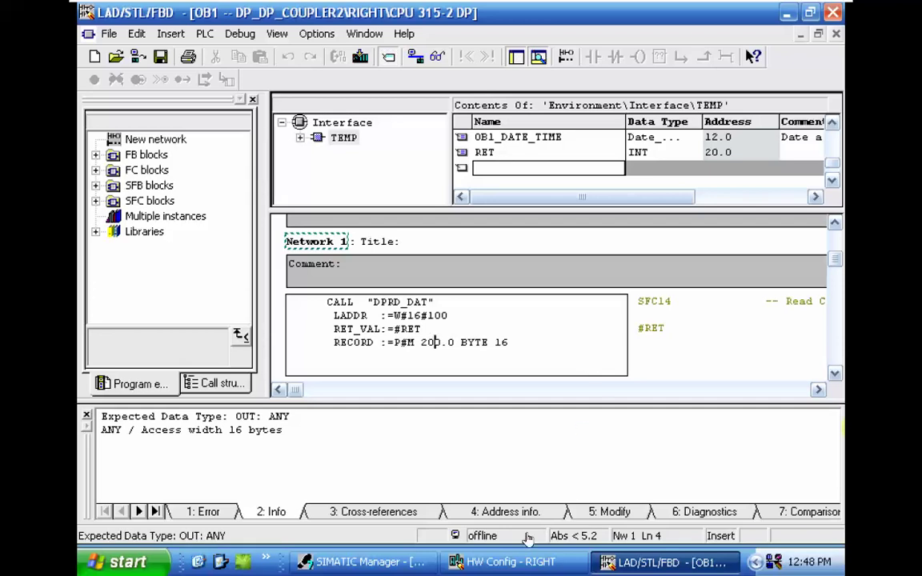
Review HW Config, then bring up the LEFT OB1's DPWR_DAT call.
left_click(532, 563)
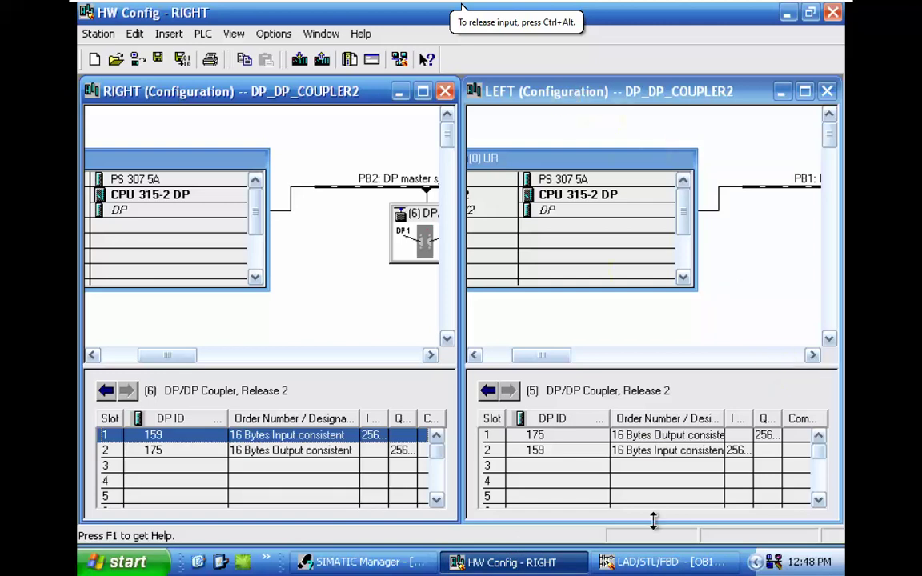
left_click(596, 566)
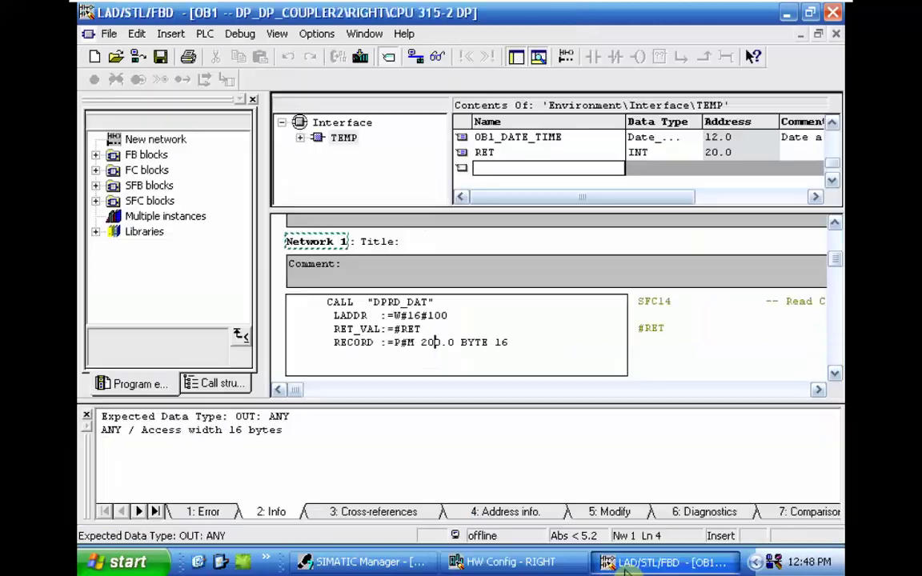
left_click(364, 34)
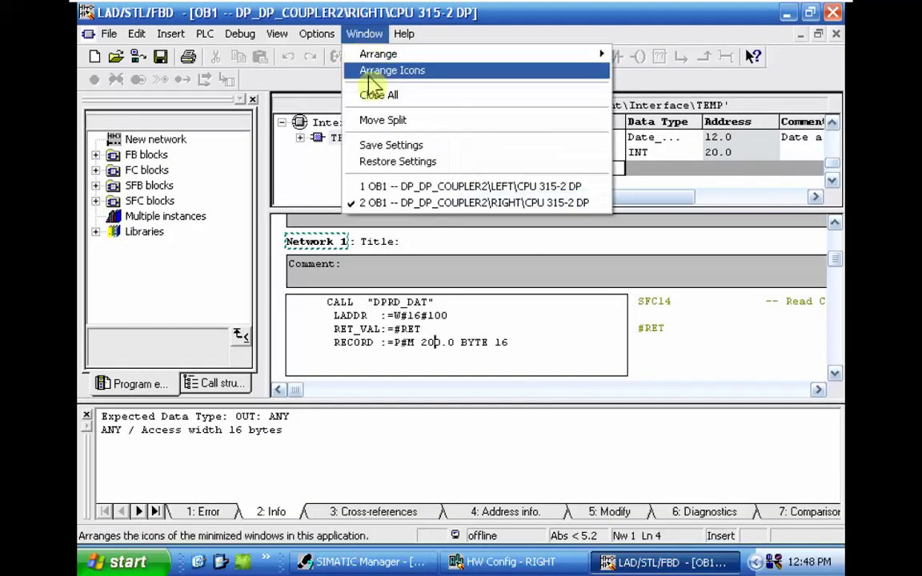
left_click(391, 185)
left_click(536, 288)
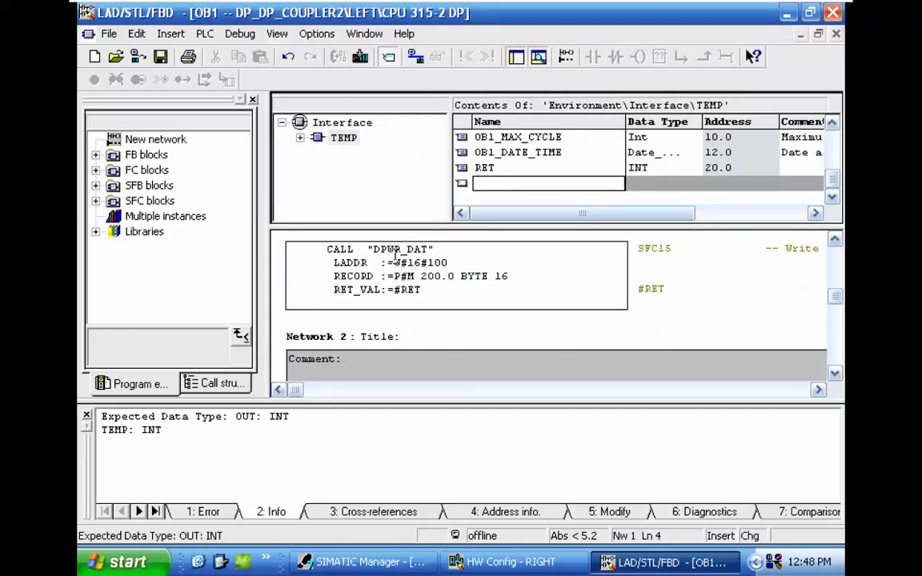
scroll(460, 262, "up", 2)
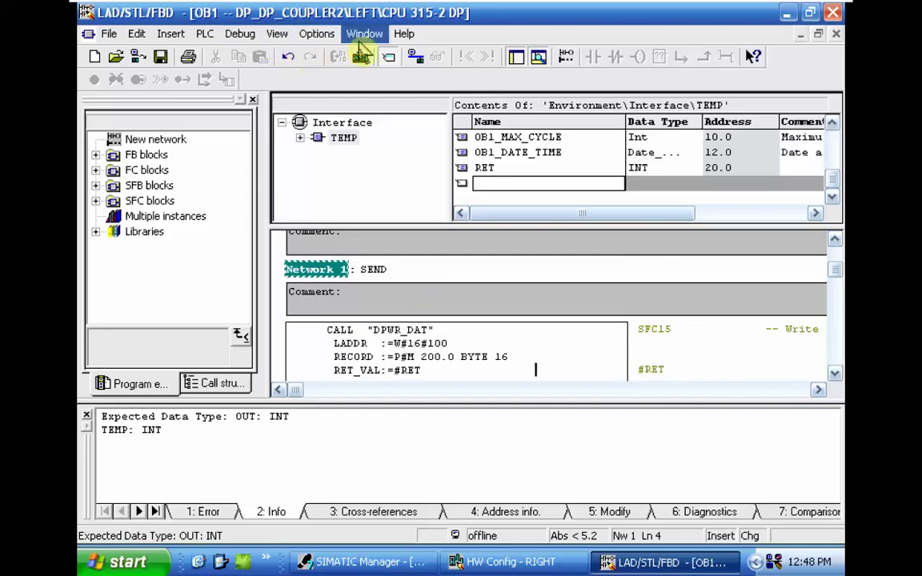
Compare LEFT coupler slot 1 (16 bytes output) and RIGHT slot 1 (16 bytes input) with RIGHT OB1.
left_click(504, 562)
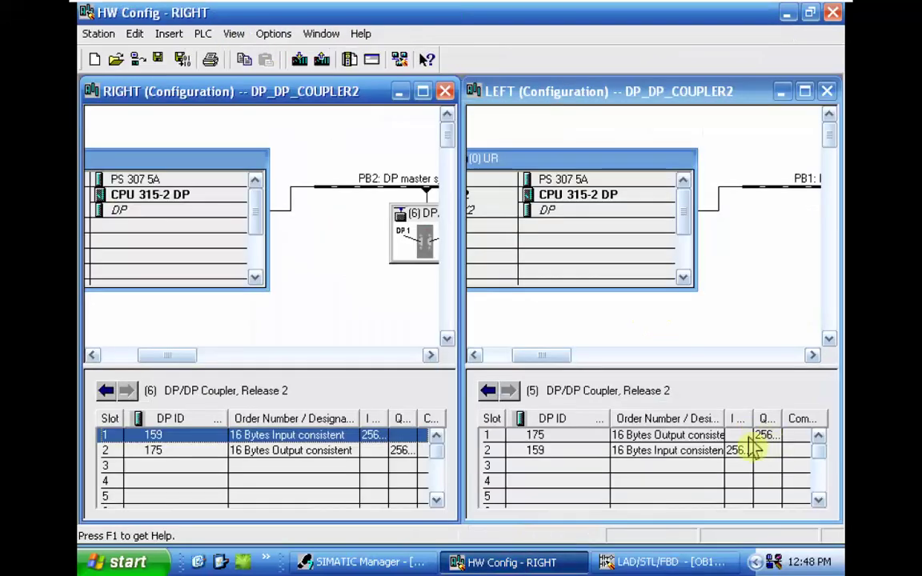
left_click(719, 436)
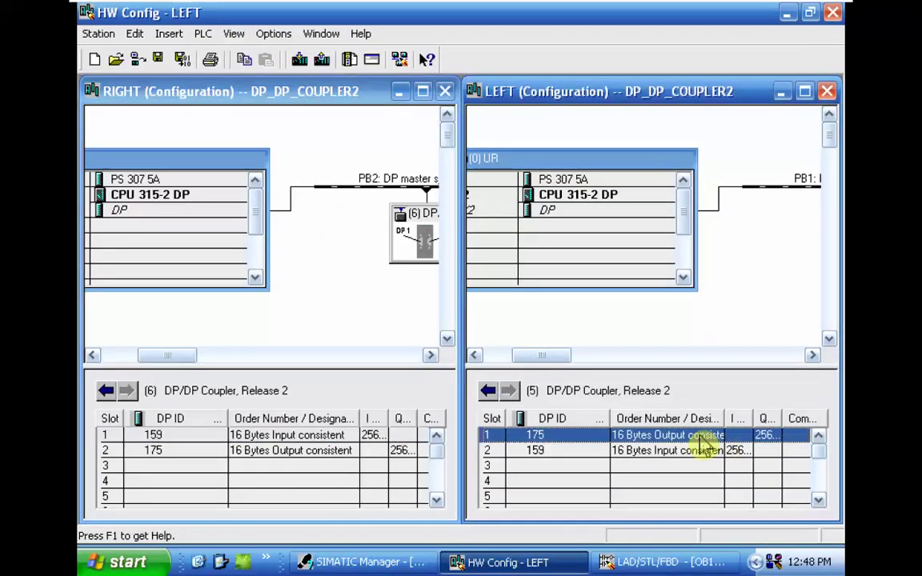
left_click(308, 436)
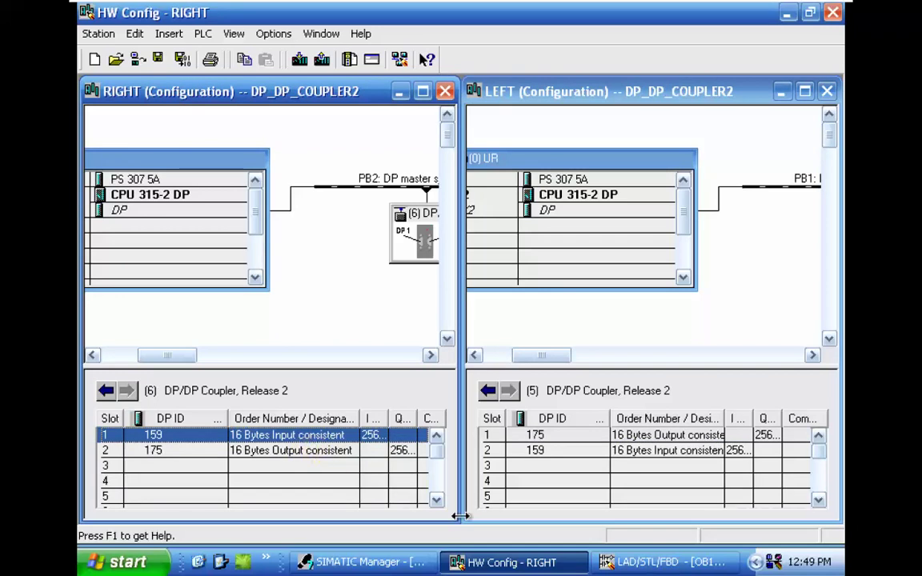
left_click(651, 562)
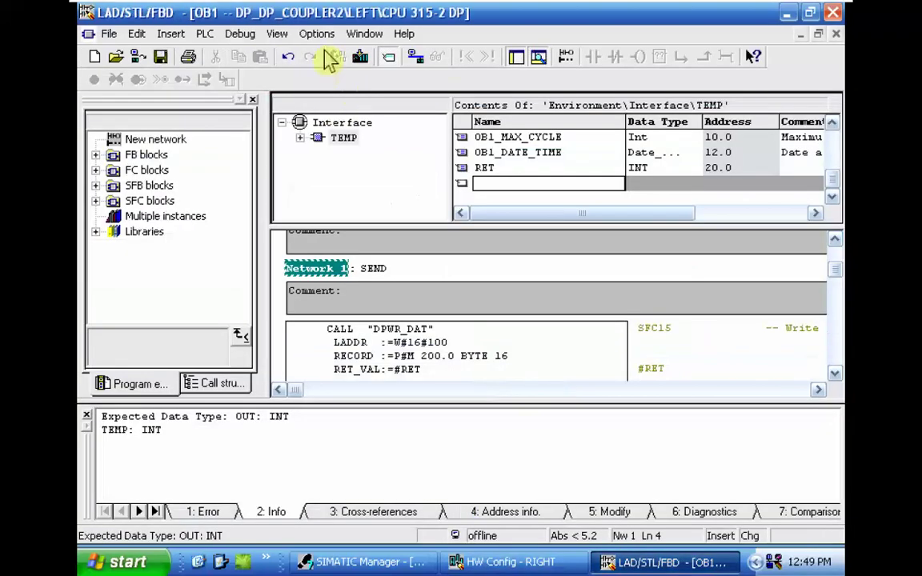
left_click(364, 34)
left_click(413, 202)
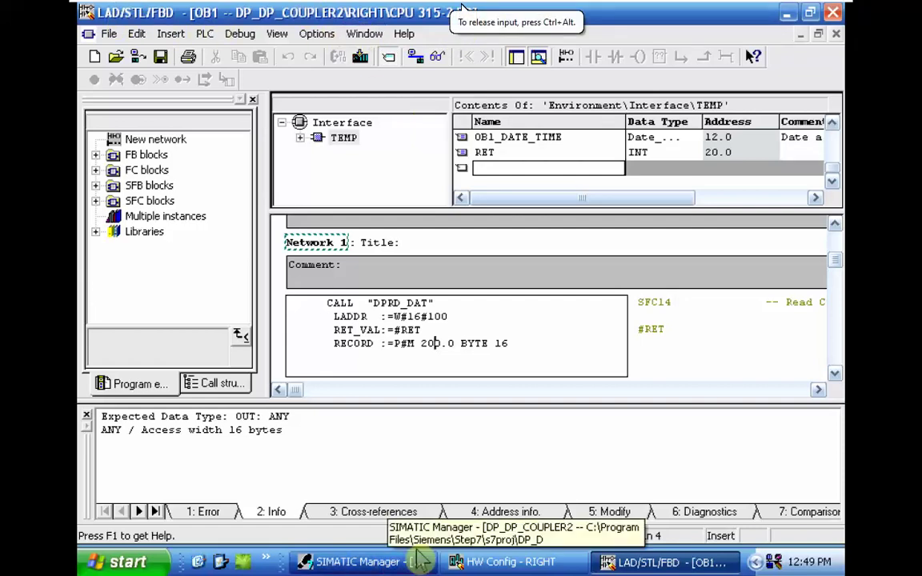
Check RIGHT coupler slot 2 (16 bytes output), then recheck LEFT's RECORD and RIGHT OB1.
left_click(488, 562)
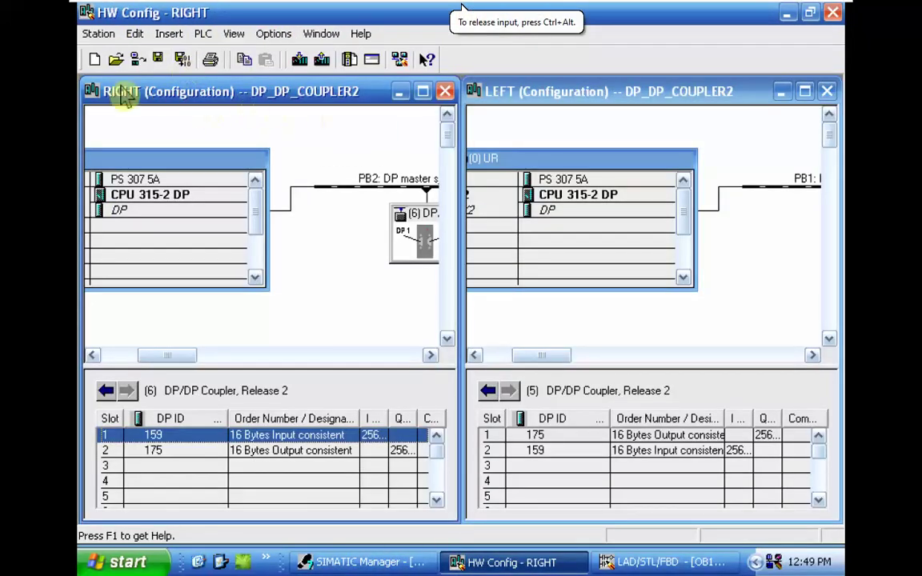
left_click(250, 455)
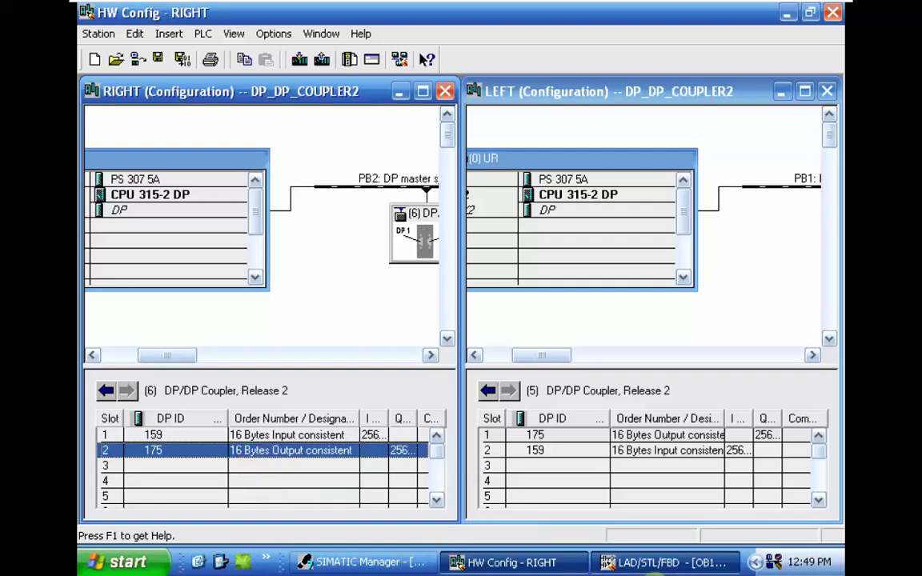
left_click(657, 563)
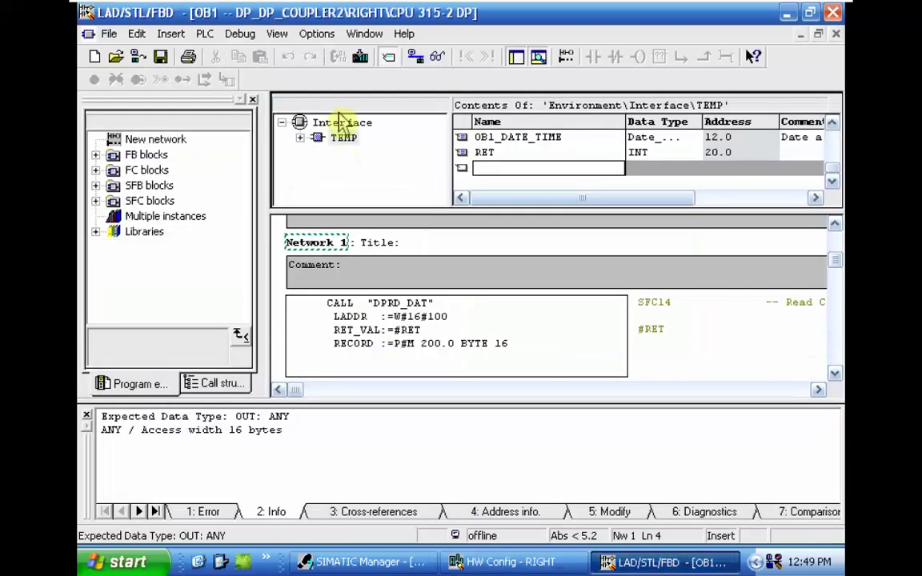
left_click(365, 33)
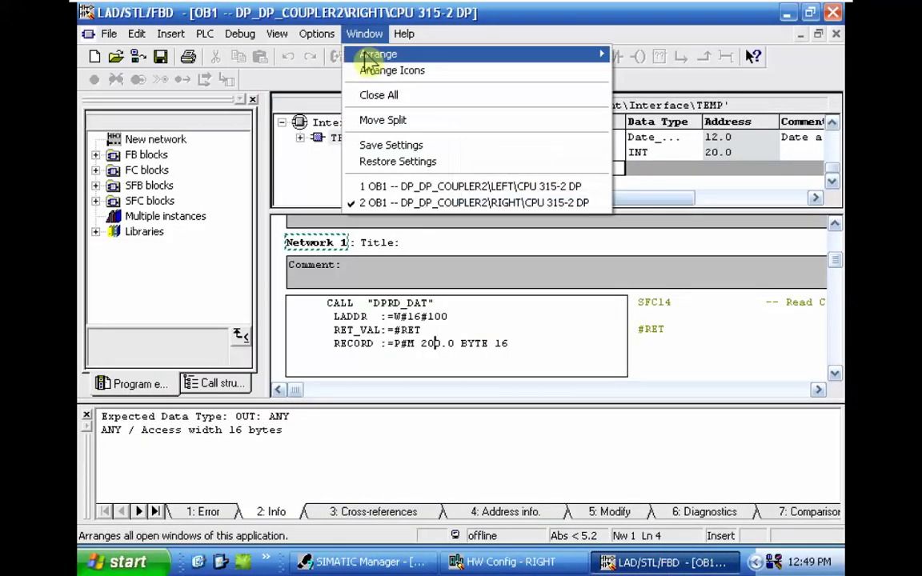
left_click(408, 186)
left_click(428, 355)
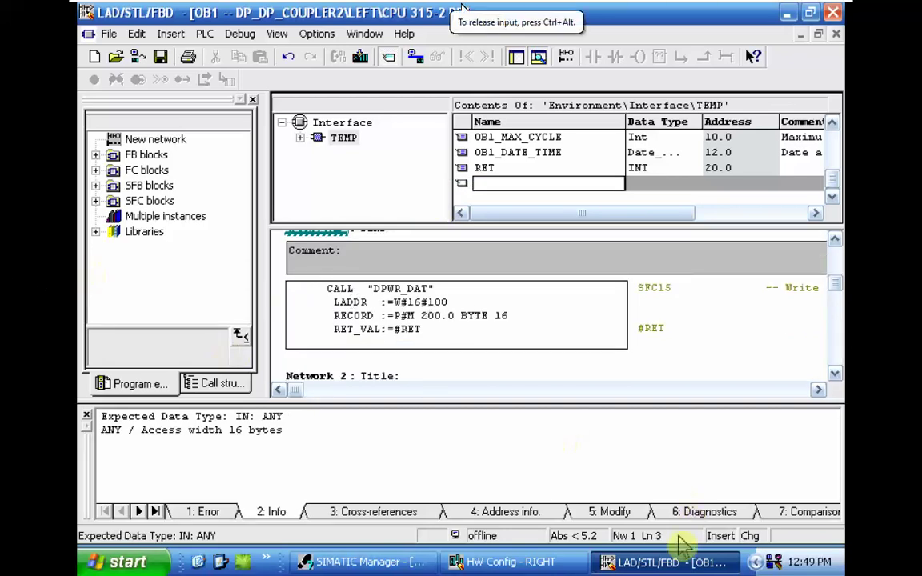
left_click(362, 34)
left_click(352, 203)
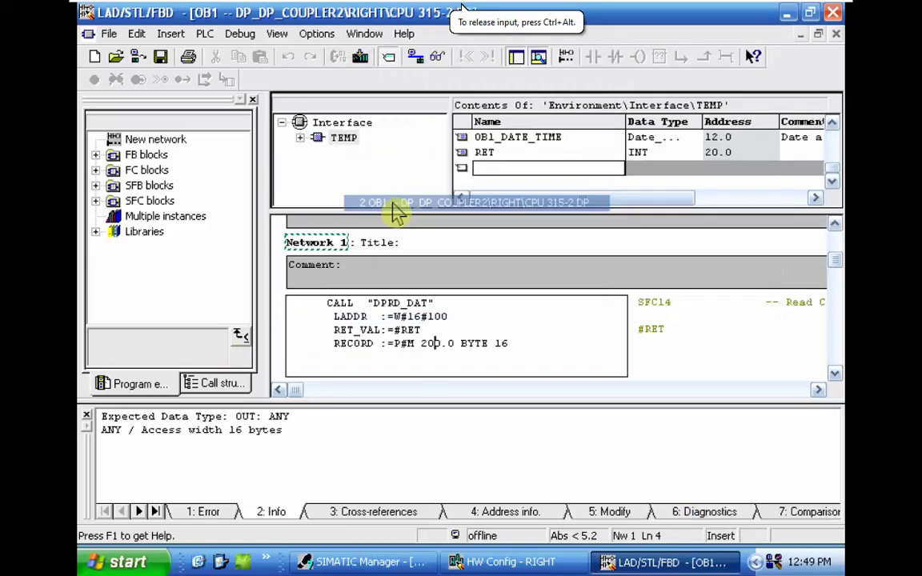
scroll(371, 294, "down", 3)
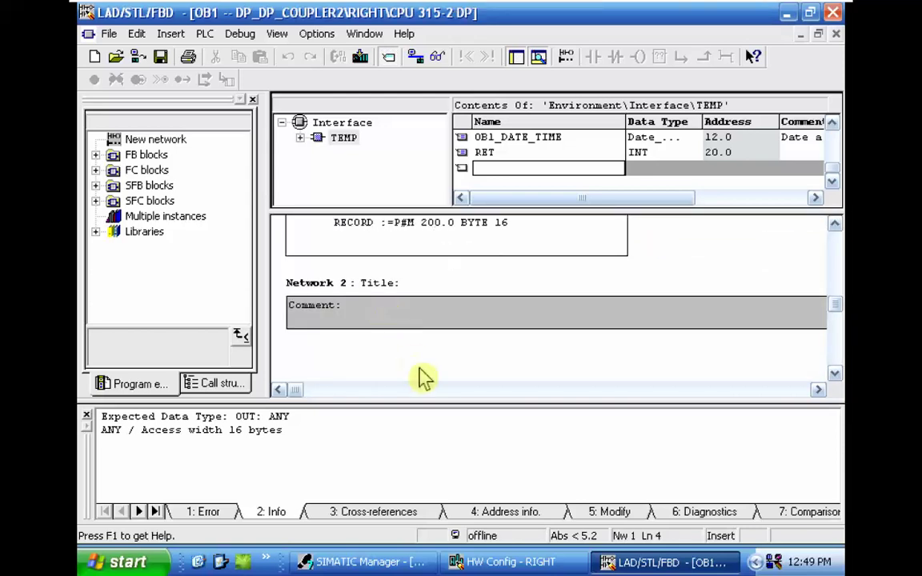
Return to HW Config, exit the VM's full-screen view, and switch to YouTube Studio comments.
left_click(502, 558)
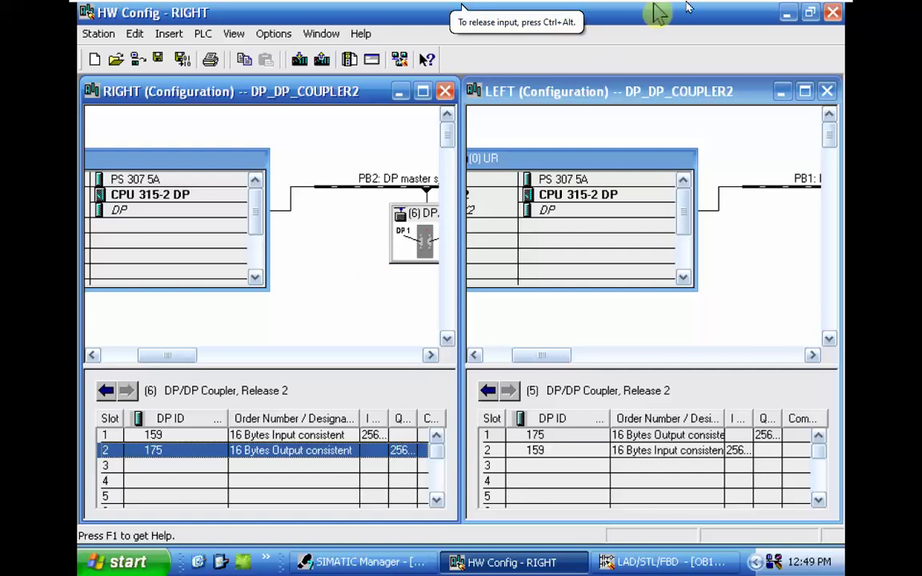
mouse_move(685, 7)
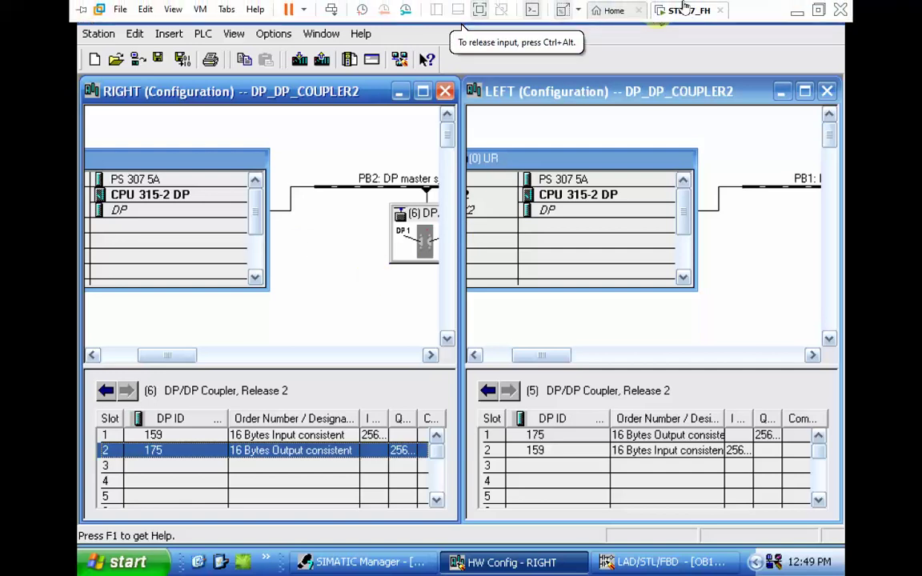
left_click(819, 9)
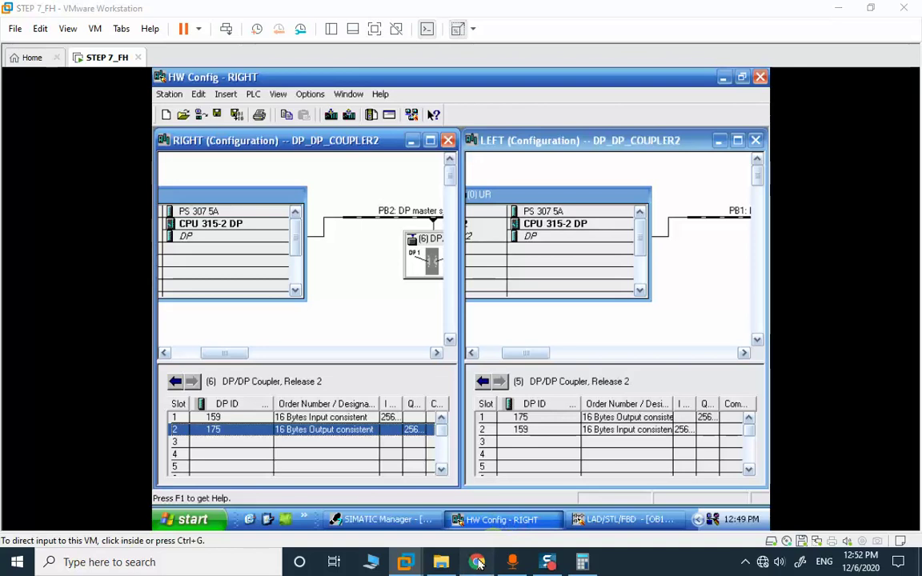
left_click(476, 562)
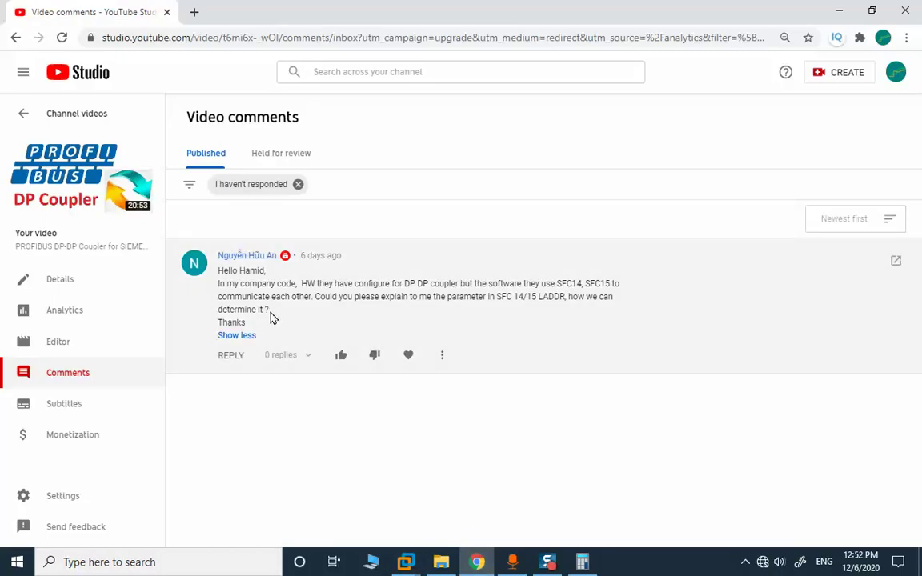
Select the comment text asking how the SFC 14/15 LADDR parameter is determined.
left_click_drag(270, 313, 223, 284)
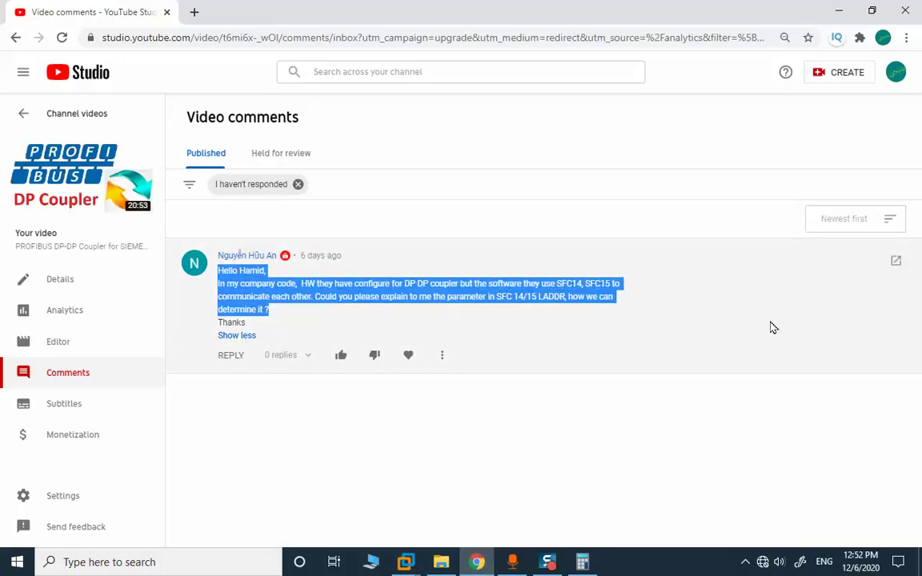